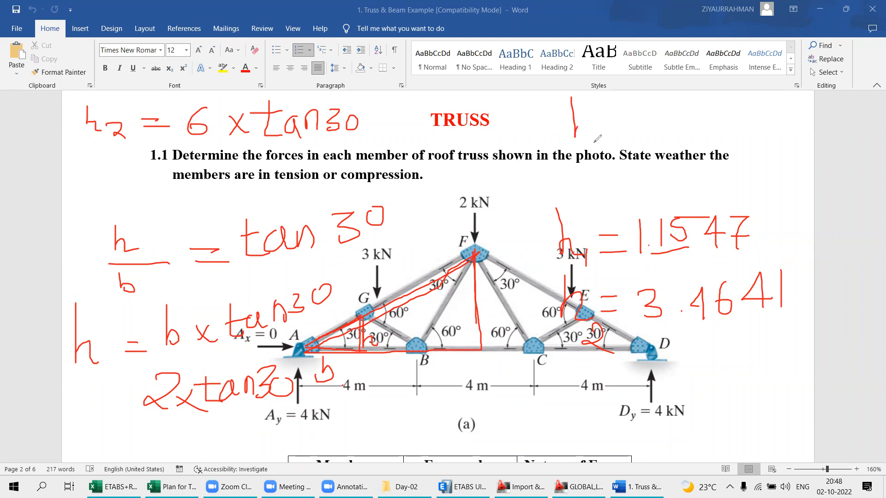
- Underline the handwritten h1 and h2 results and write hd = 2.3094 beside the TRUSS heading
left_click_drag(652, 330, 733, 326)
left_click_drag(659, 279, 730, 263)
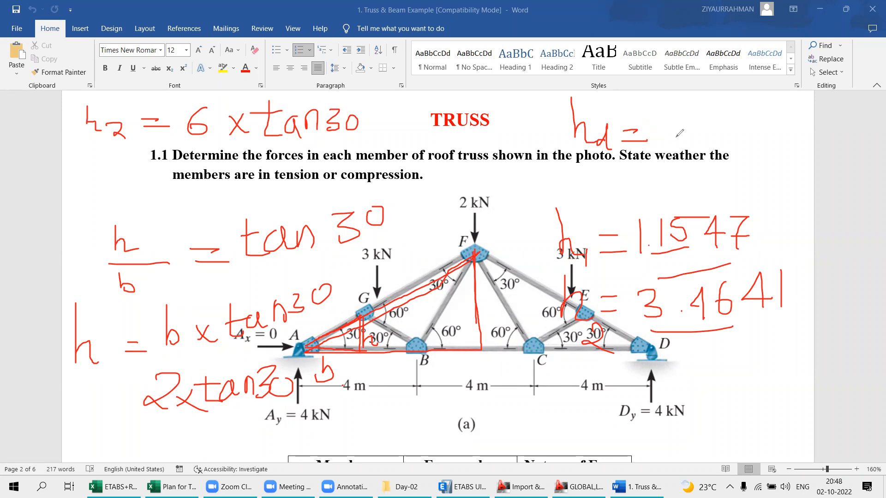
left_click(674, 111)
left_click_drag(675, 112, 695, 145)
left_click(692, 141)
mouse_move(708, 115)
left_mouse_down()
mouse_move(716, 120)
mouse_move(704, 142)
left_mouse_up()
mouse_move(745, 105)
left_mouse_down()
mouse_move(735, 116)
mouse_move(746, 107)
left_mouse_up()
mouse_move(771, 103)
left_mouse_down()
mouse_move(760, 104)
mouse_move(771, 141)
left_mouse_up()
mouse_move(786, 105)
left_mouse_down()
mouse_move(818, 128)
mouse_move(794, 158)
left_mouse_up()
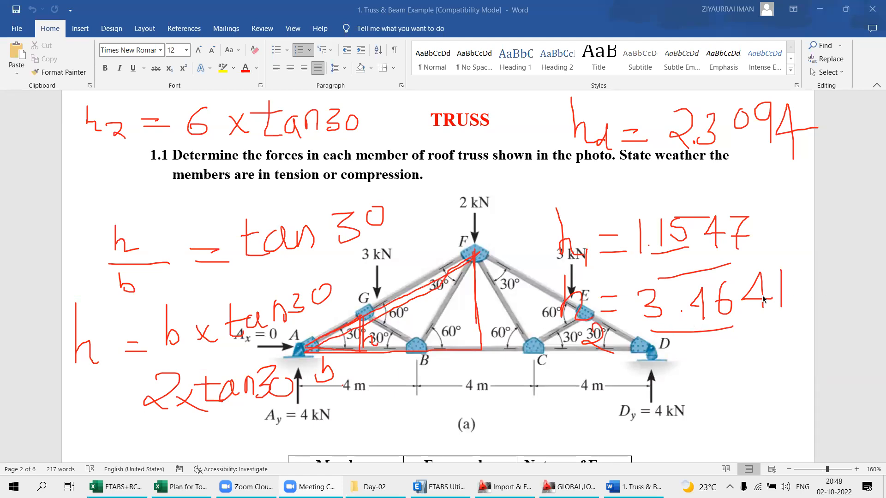
- In ETABS, set the new model to 2 stories with typical and bottom story heights of 1 m
left_click(440, 487)
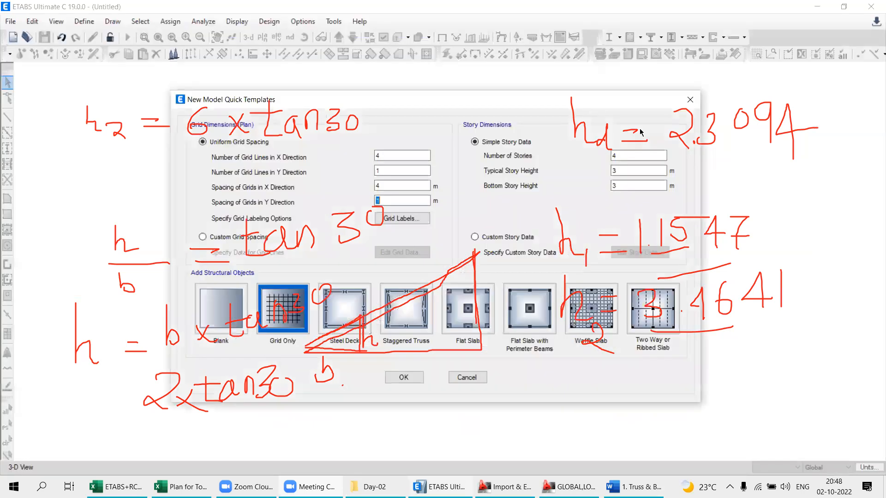
double_click(628, 155)
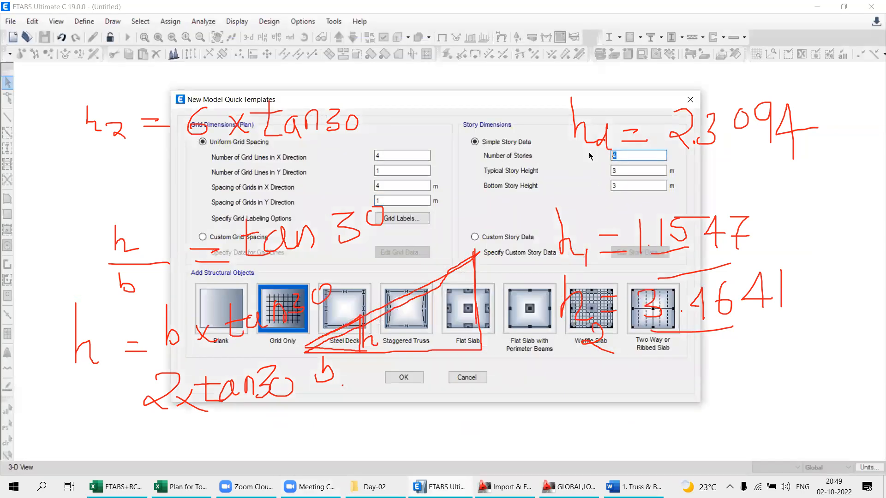
type("2")
double_click(640, 170)
type("1")
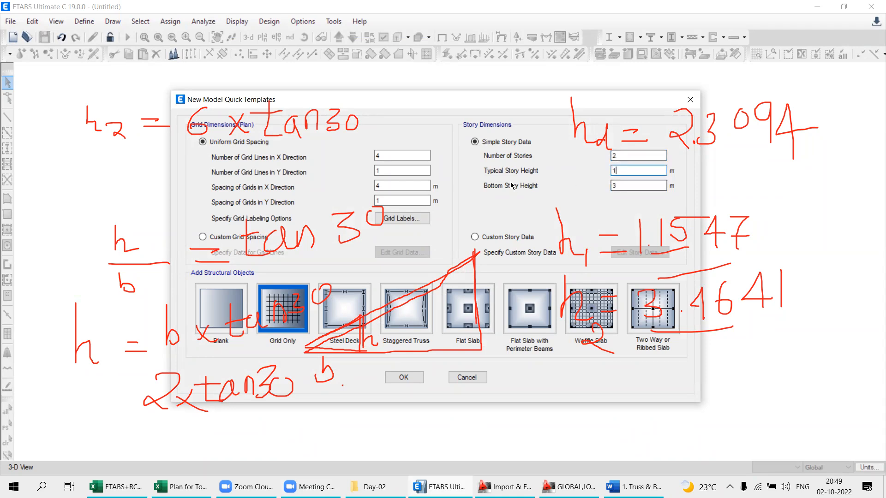
double_click(622, 186)
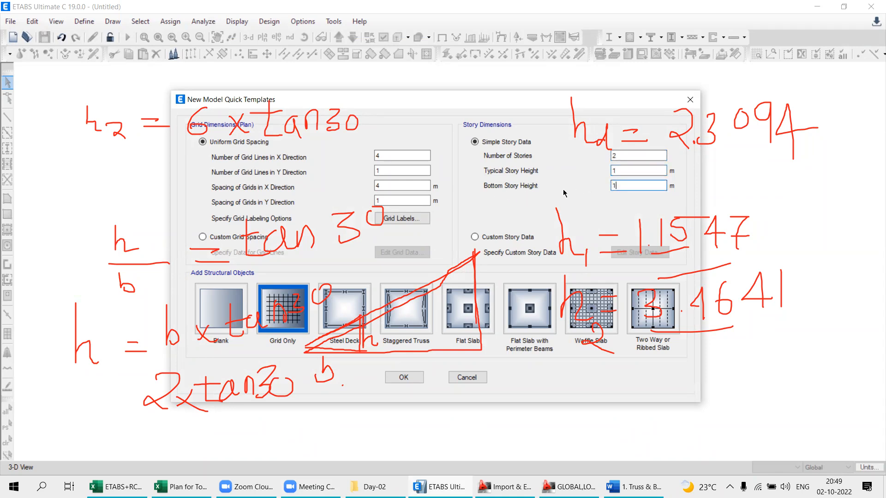
- Switch to custom story data and set the heights to 1.1547 m for Story1 and 2.3094 m for Story2
left_click(475, 237)
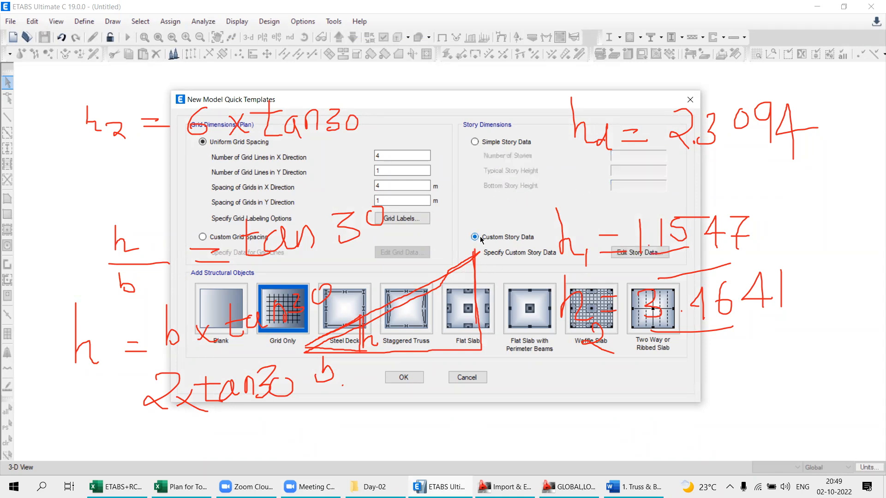
left_click_drag(442, 95, 228, 50)
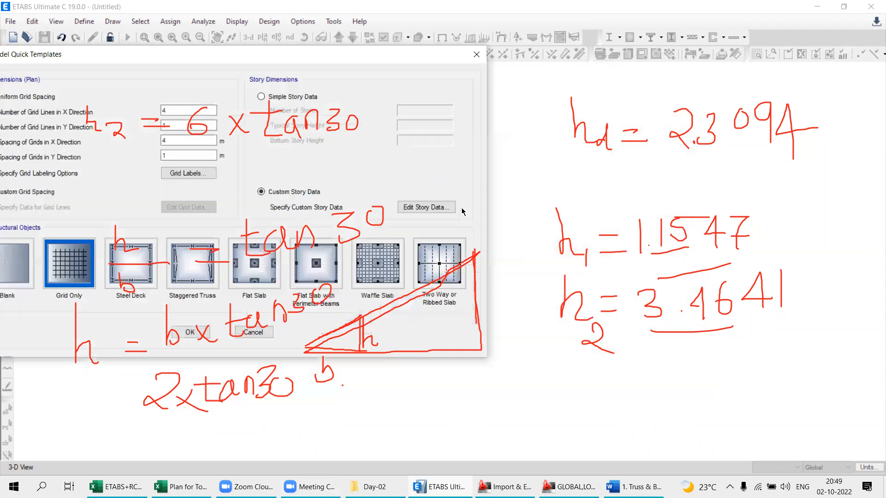
left_click(427, 208)
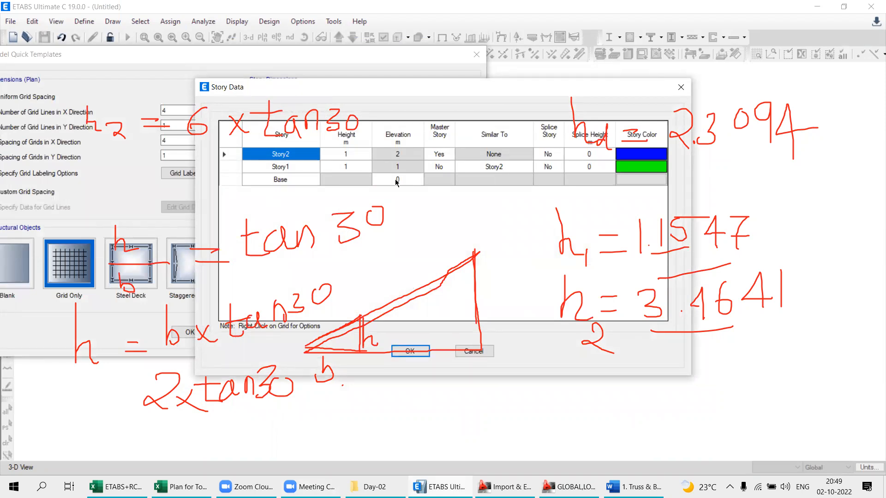
double_click(318, 168)
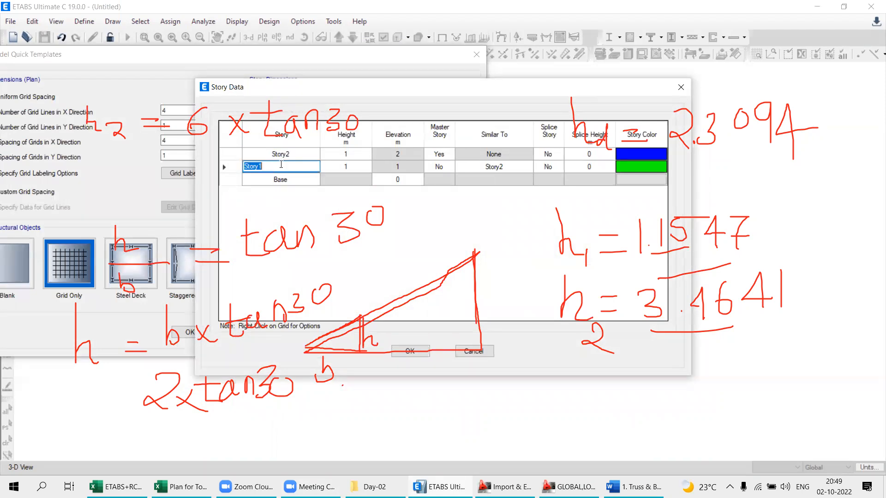
left_click(351, 165)
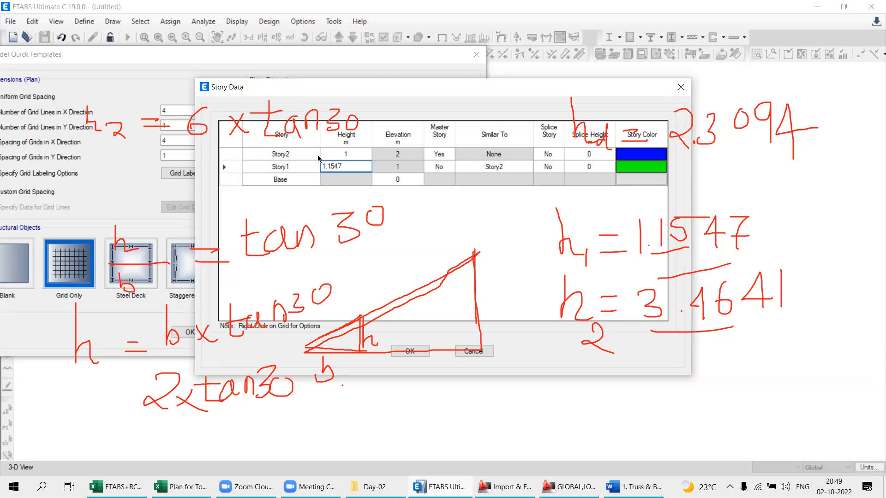
left_click(334, 153)
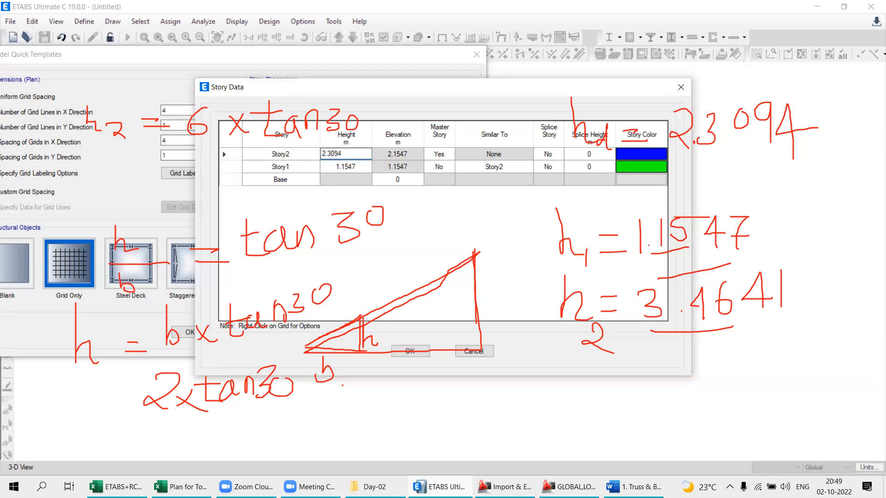
key("Return")
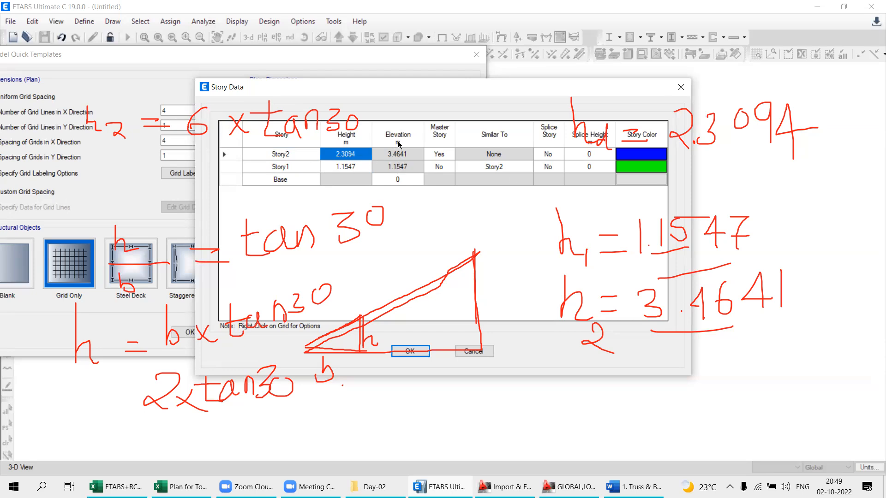
double_click(282, 183)
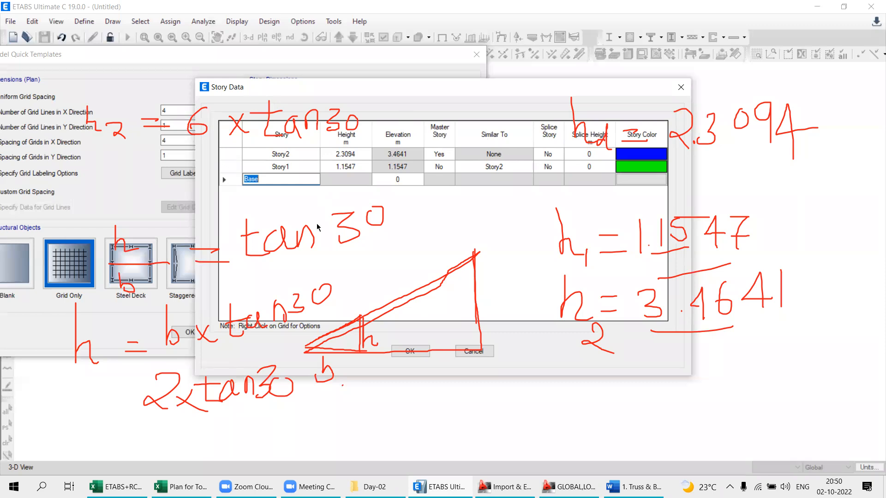
left_click(408, 353)
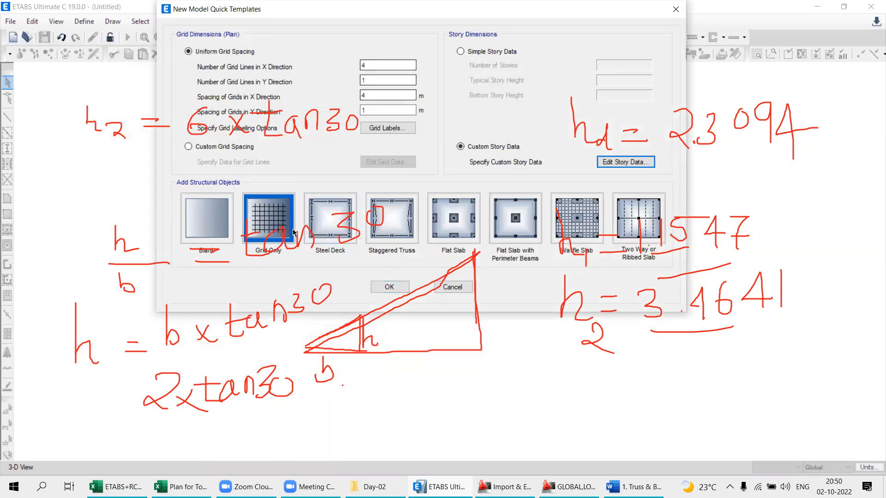
- Create the model from the Grid Only template with the entered grid and story data
left_click(276, 234)
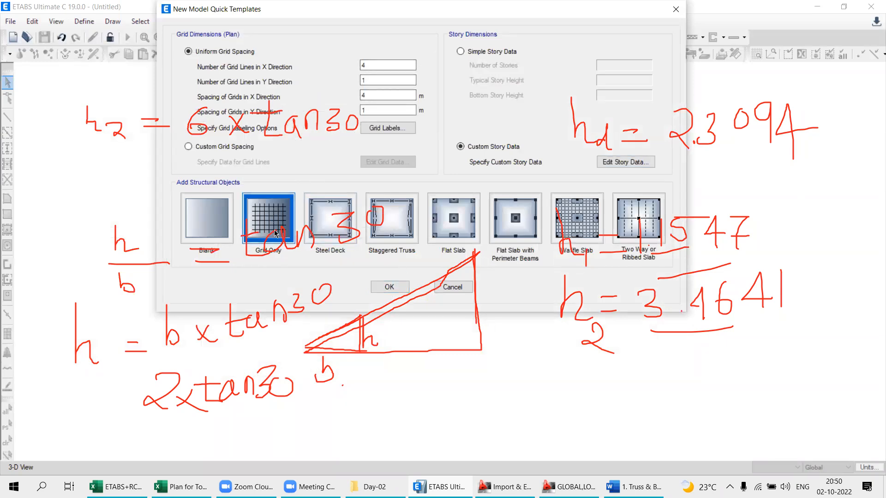
left_click(389, 288)
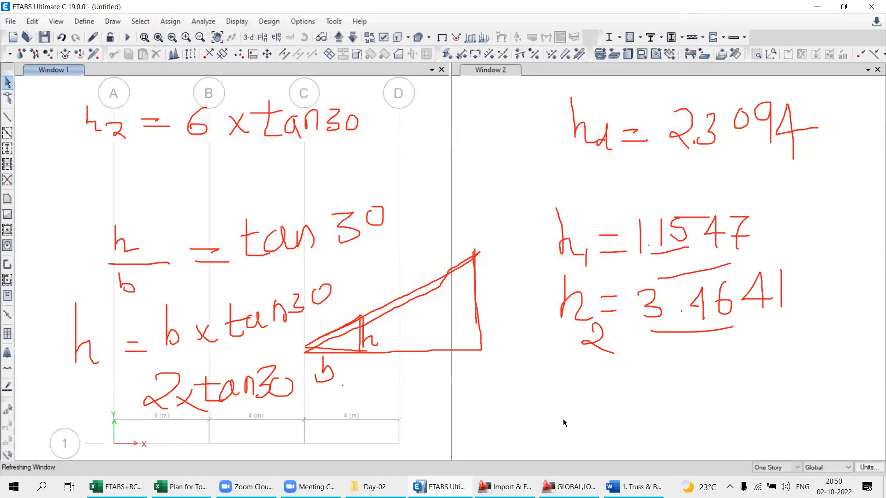
left_click(138, 12)
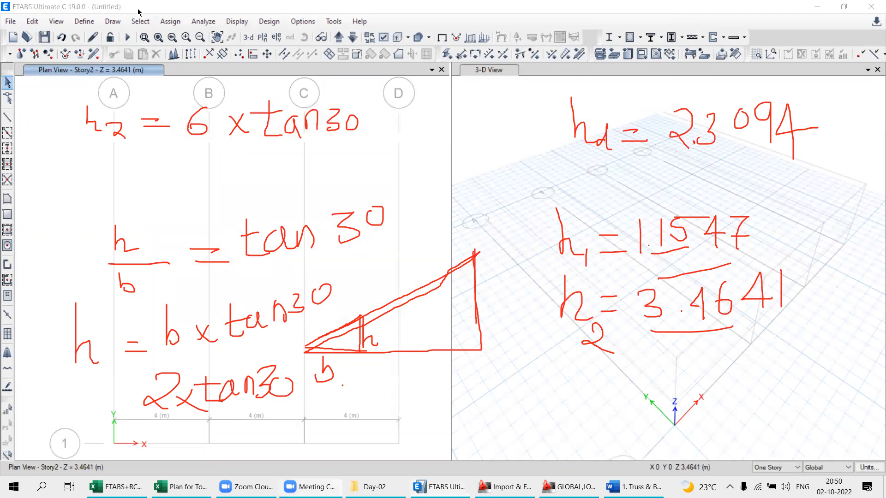
scroll(389, 200, "down", 3)
scroll(412, 254, "up", 3)
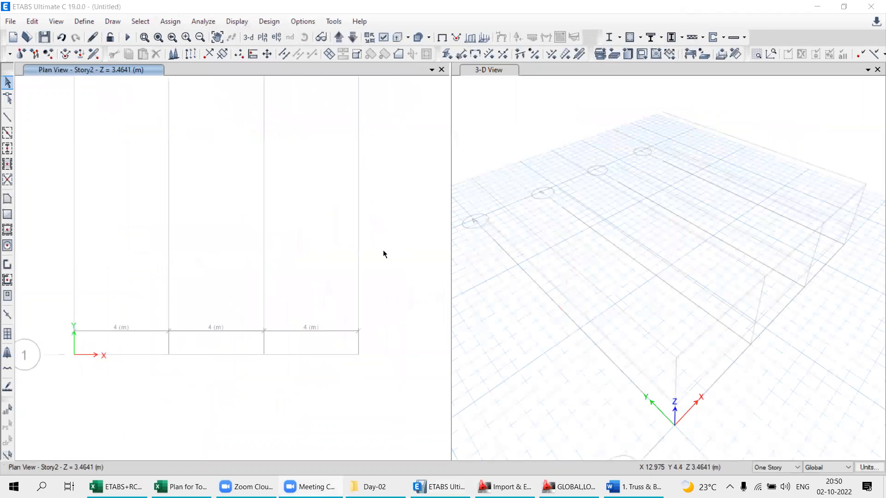
scroll(294, 268, "down", 3)
scroll(294, 301, "up", 3)
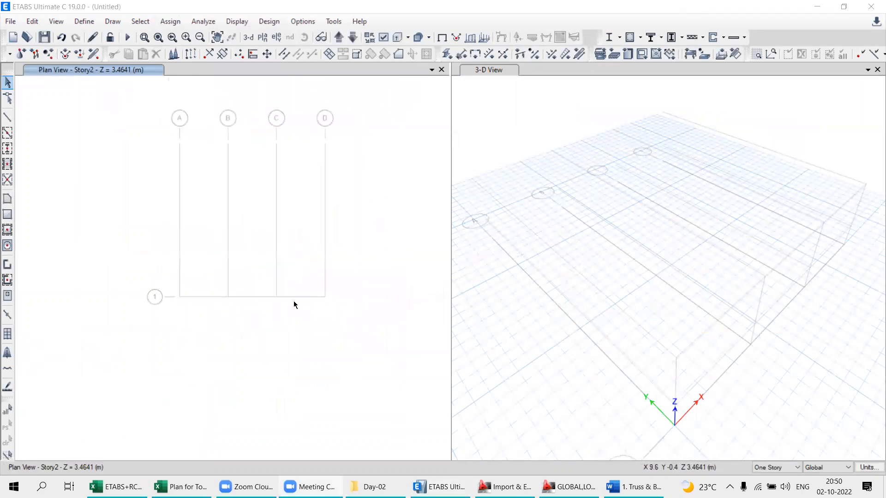
middle_click_drag(289, 283, 300, 260)
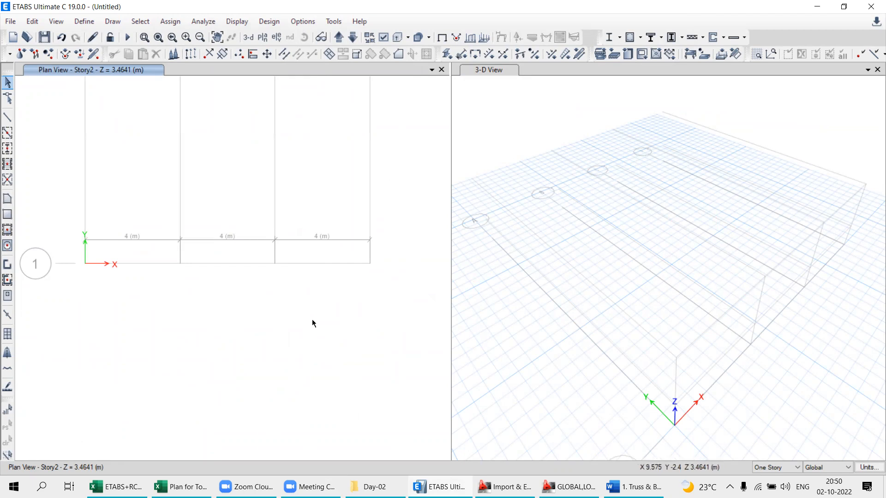
scroll(374, 296, "down", 2)
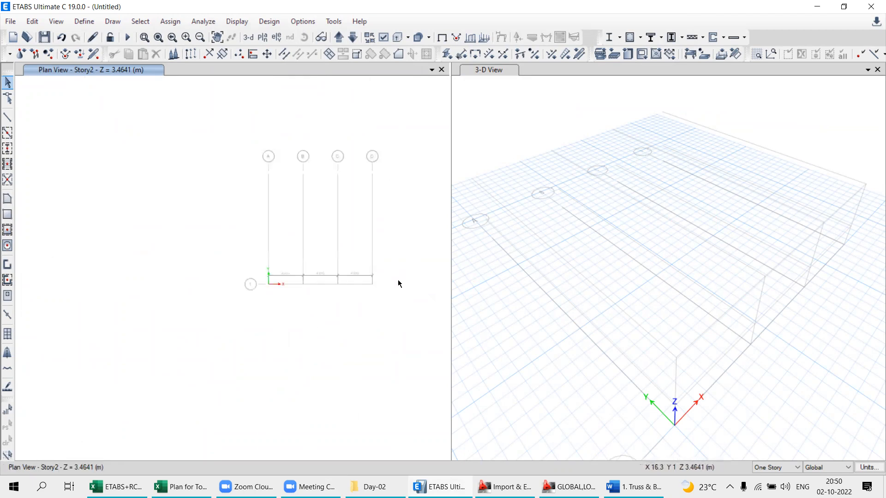
scroll(399, 283, "up", 2)
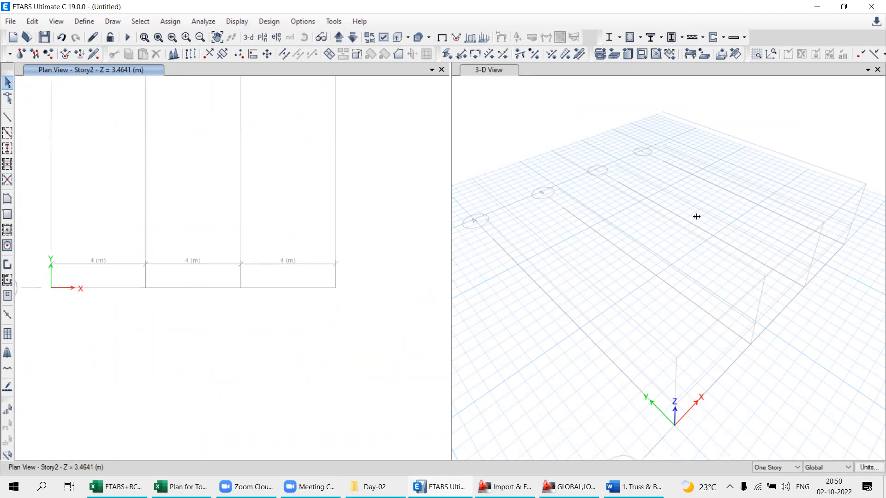
- Close the 3-D view so that only the Story2 plan view stays open
left_click_drag(627, 234, 627, 234)
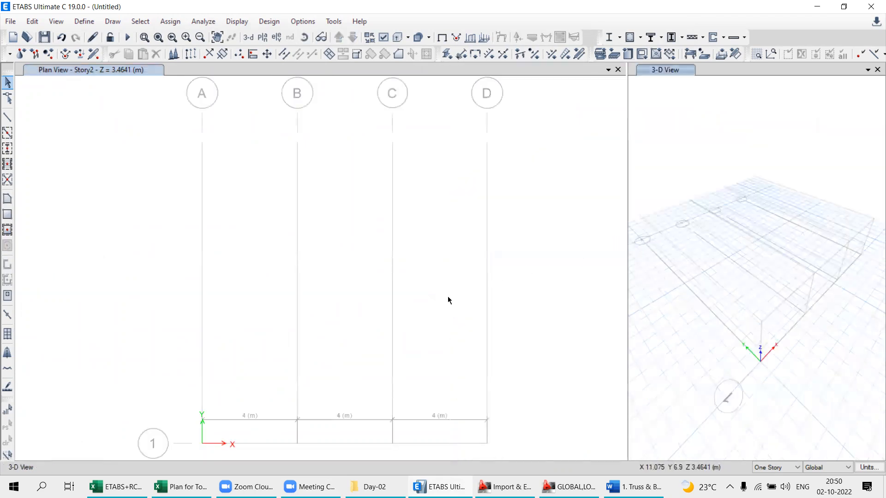
left_click(877, 70)
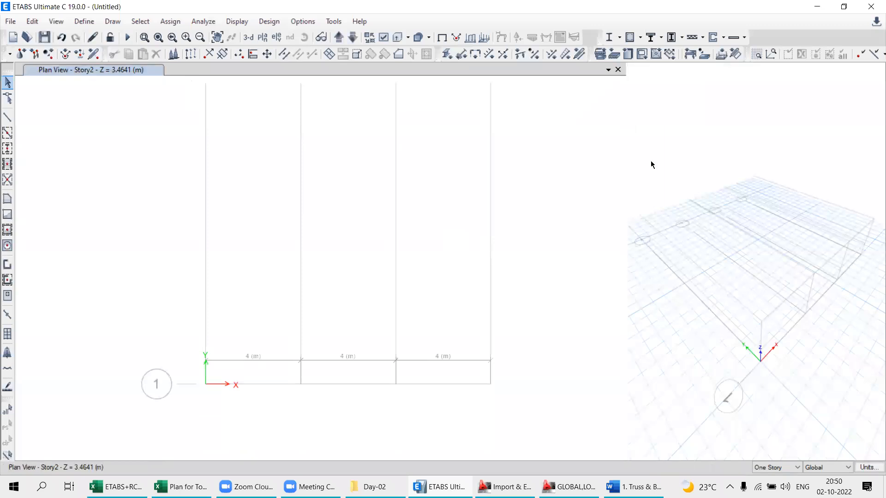
middle_click_drag(391, 306, 369, 130)
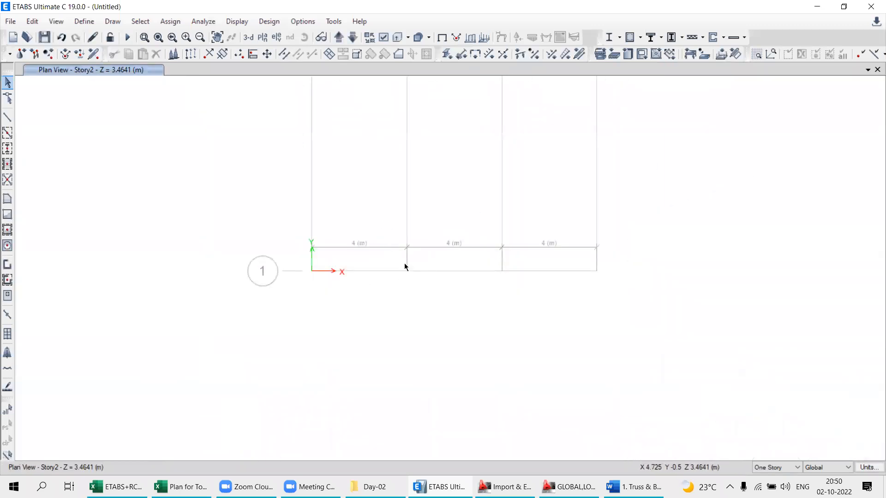
scroll(408, 270, "up", 3)
scroll(419, 275, "down", 3)
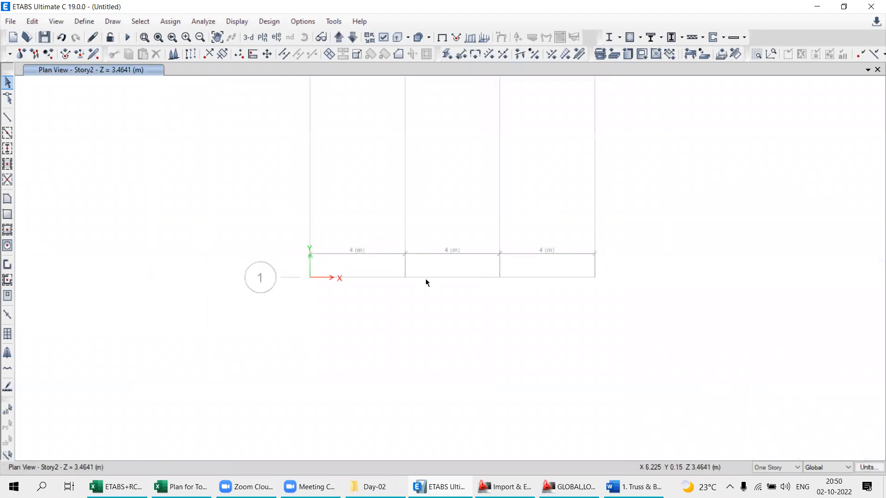
- Check the truss figure in the Word document, return to ETABS and show the elevation view along grid line 1
left_click(634, 487)
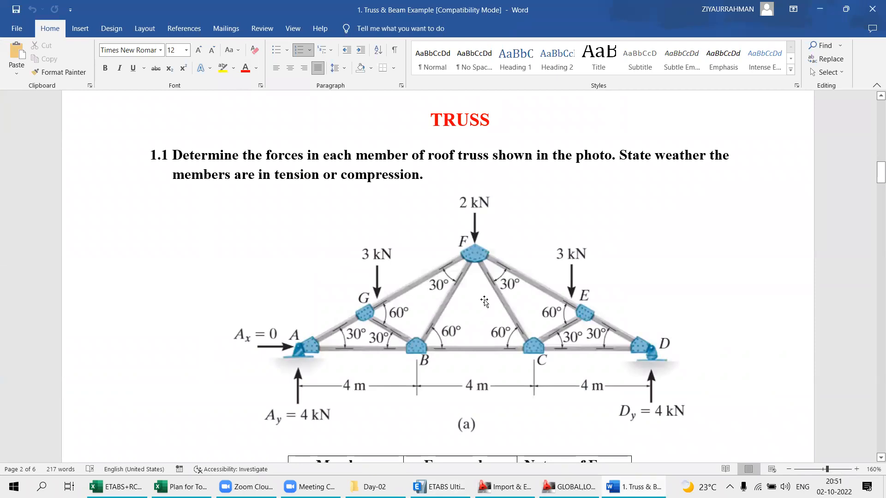
key("alt+Tab")
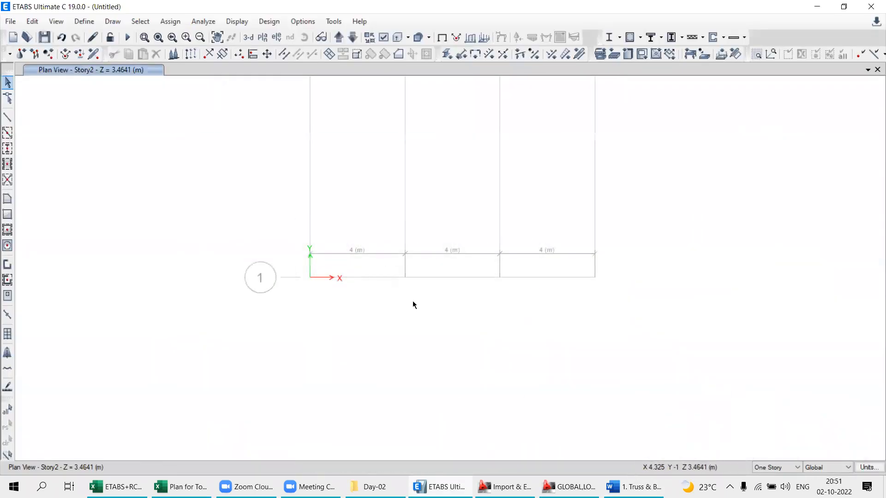
left_click(277, 37)
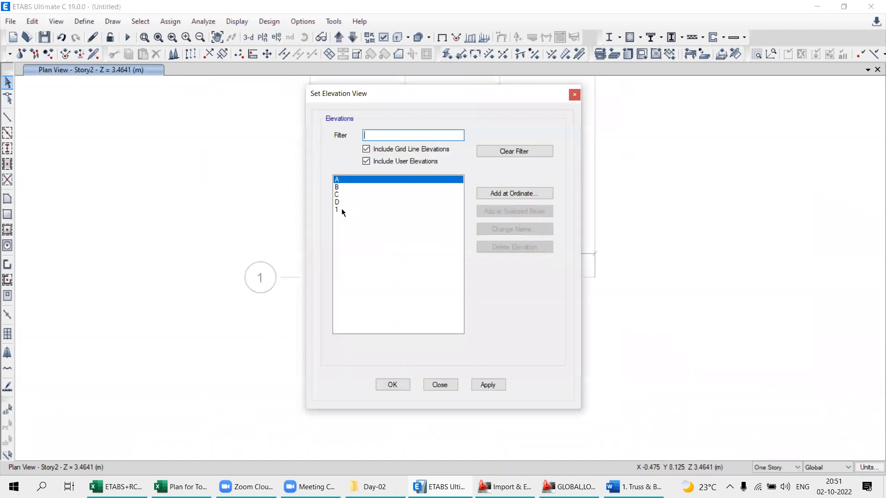
left_click(575, 95)
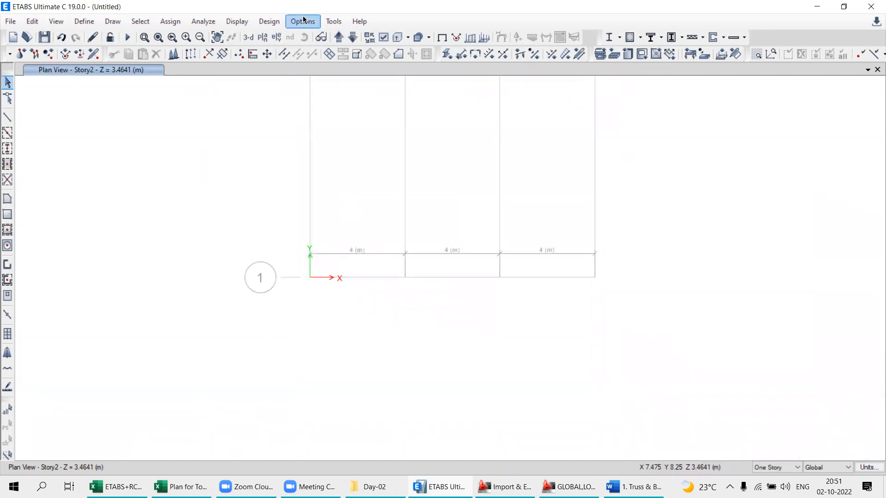
left_click(275, 40)
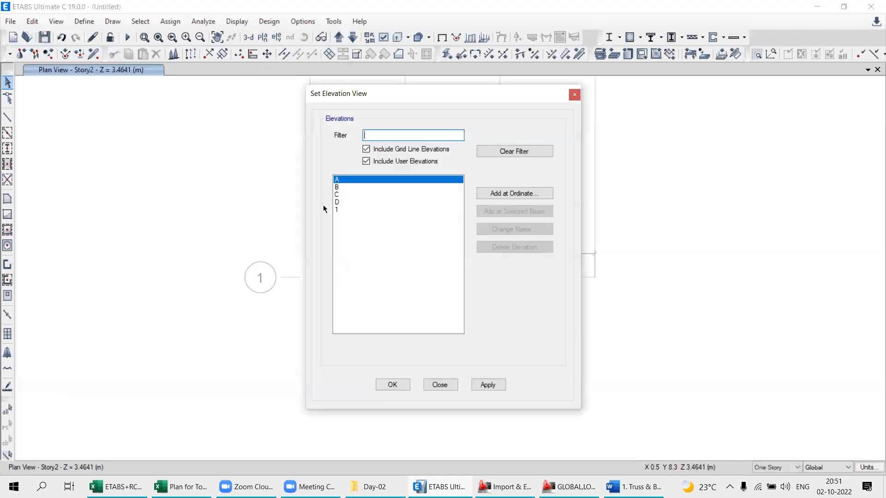
left_click(342, 211)
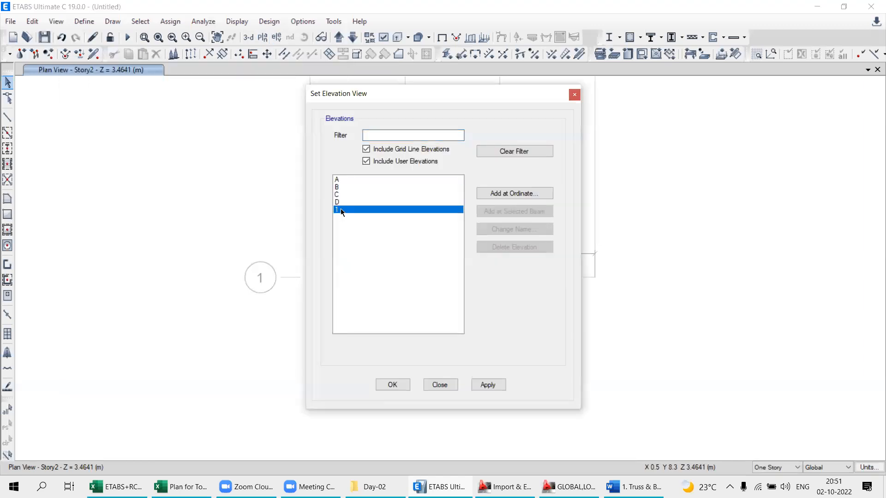
left_click(487, 385)
left_click(452, 387)
middle_click_drag(529, 337, 521, 314)
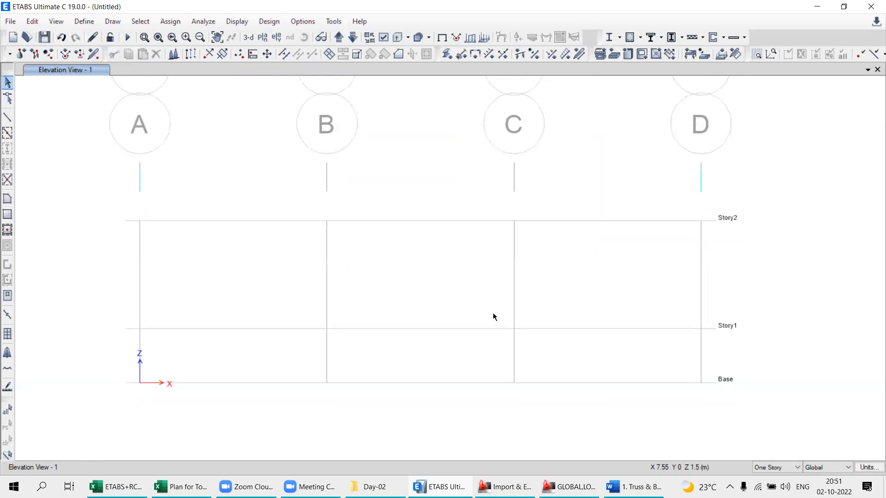
- Show the plan view at the Story1 level
left_click_drag(705, 208, 681, 411)
left_click(263, 37)
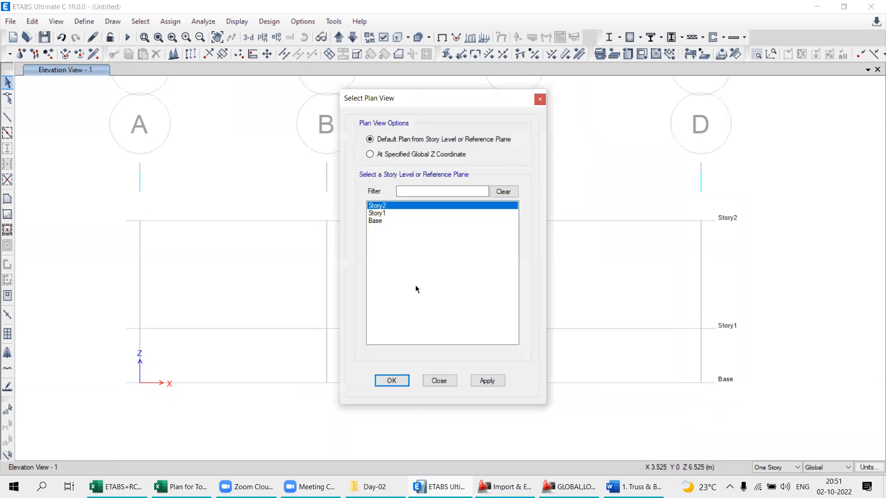
left_click(375, 213)
left_click(492, 386)
left_click(454, 381)
middle_click_drag(548, 409, 522, 281)
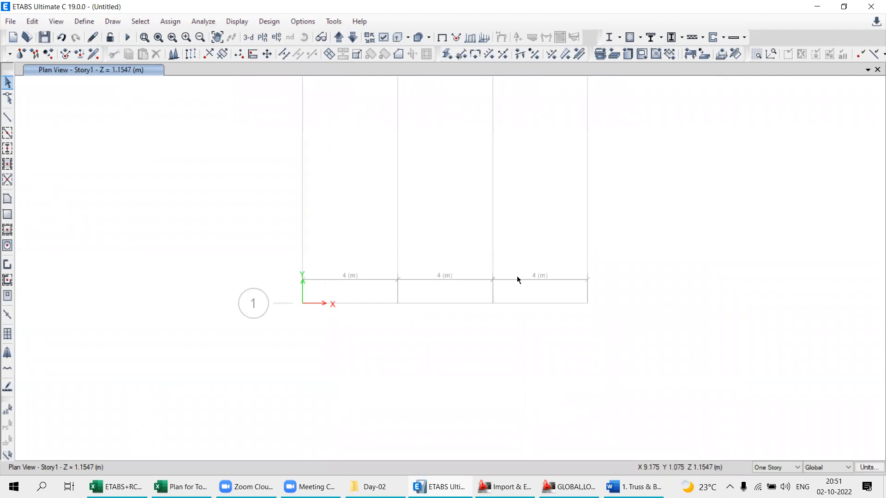
- Switch the view back to the elevation along grid line 1
left_click(277, 37)
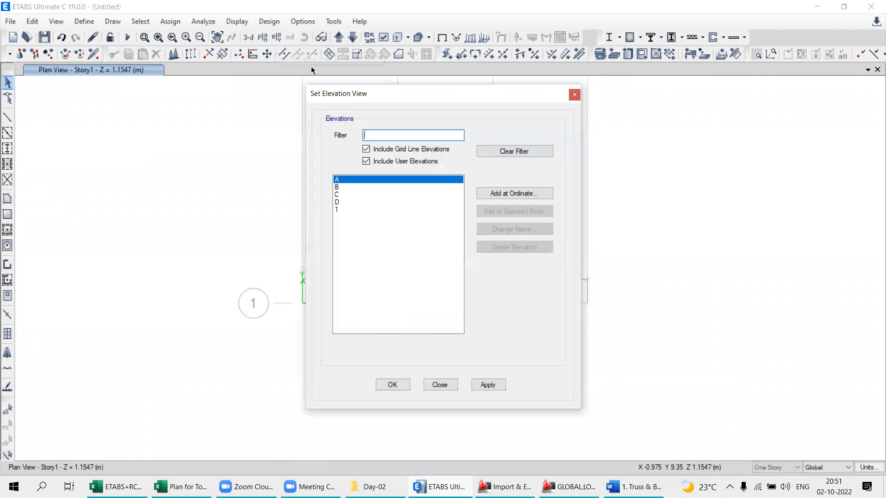
left_click(336, 210)
left_click(488, 385)
left_click(441, 385)
middle_click_drag(524, 367, 543, 364)
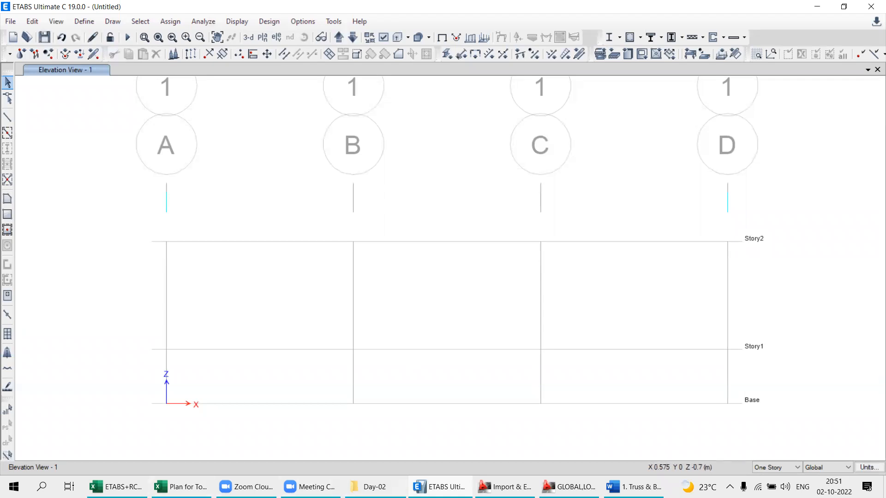
- Check the roof truss figure in the Word document and return to the ETABS elevation
left_click(570, 487)
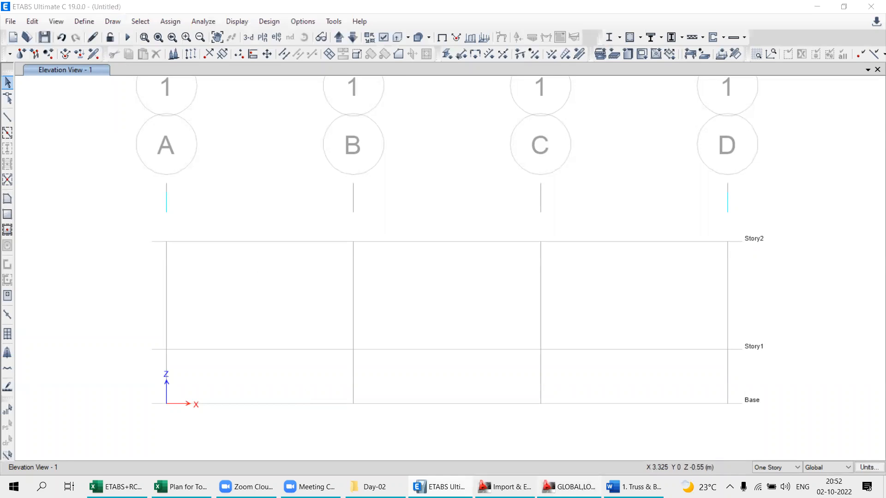
middle_click_drag(433, 387, 430, 305)
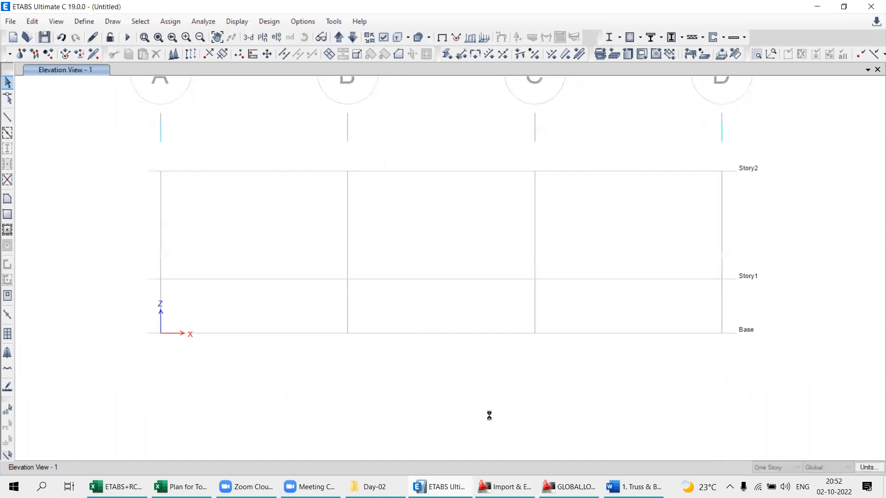
left_click(633, 487)
scroll(309, 329, "down", 1)
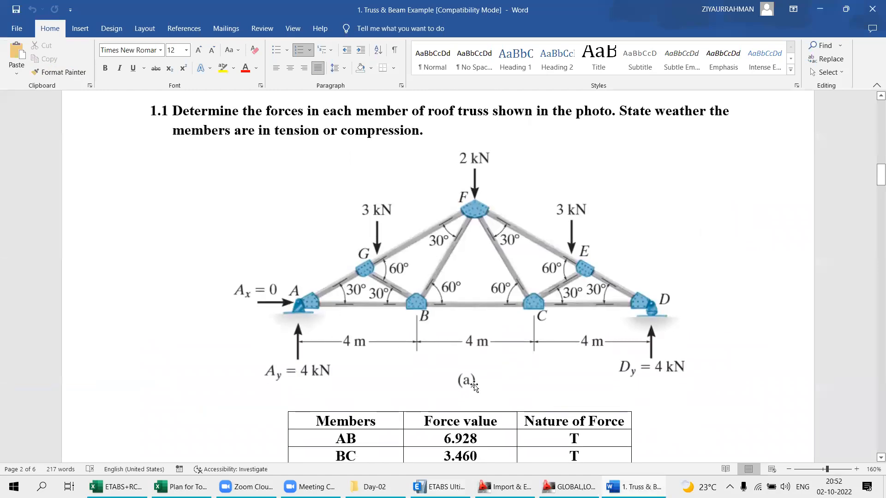
left_click(634, 487)
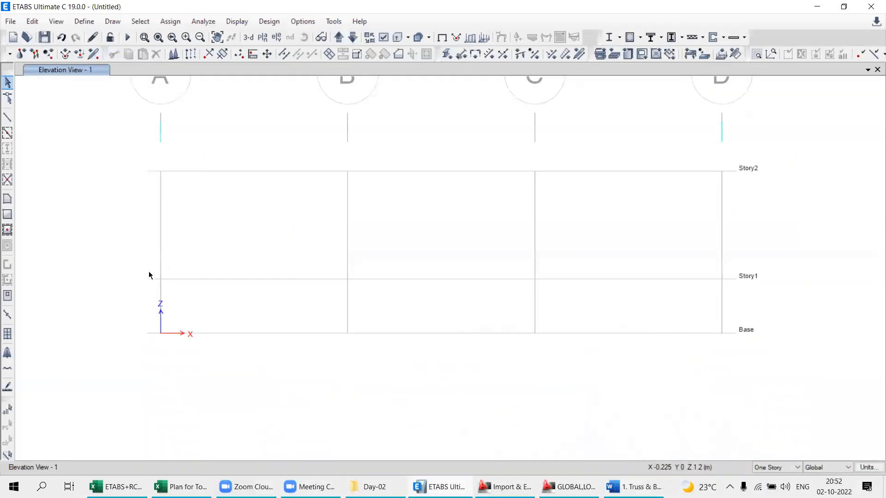
left_click(7, 119)
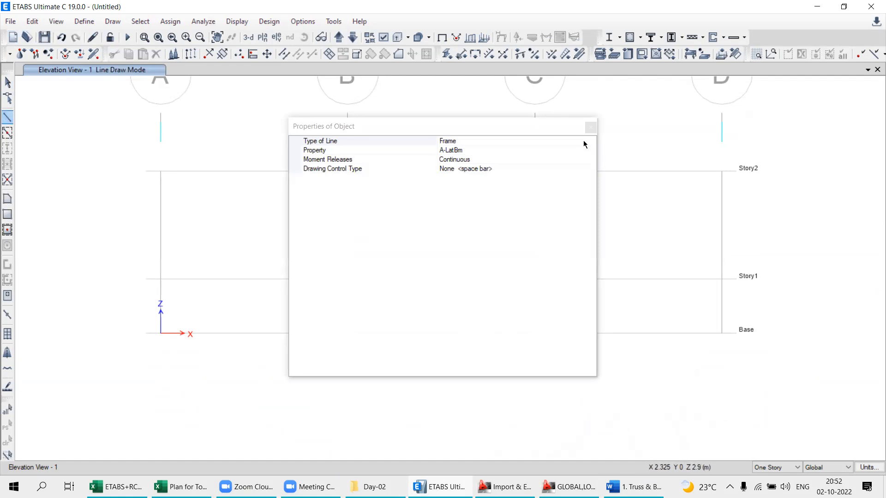
left_click(591, 128)
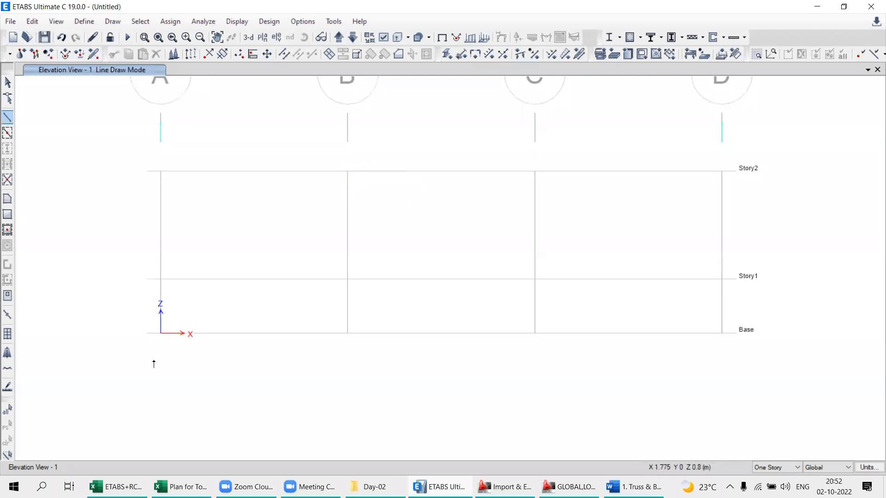
left_click(722, 334)
left_click(630, 486)
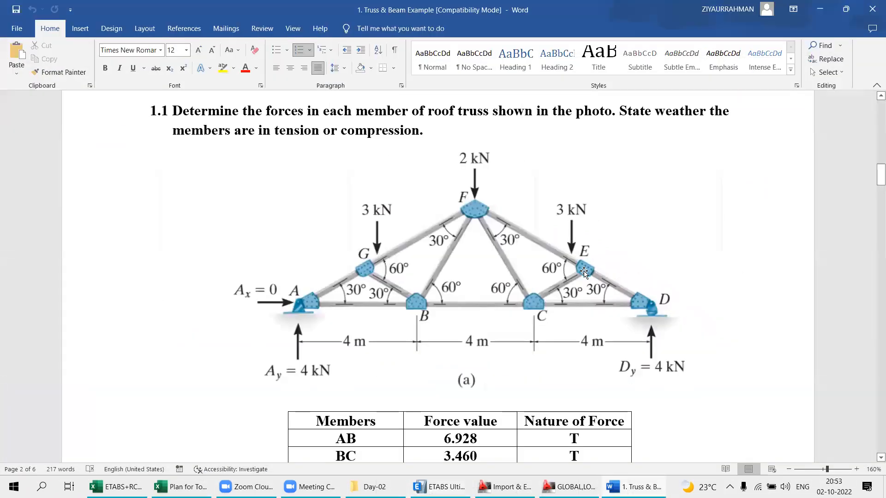
key("alt+Tab")
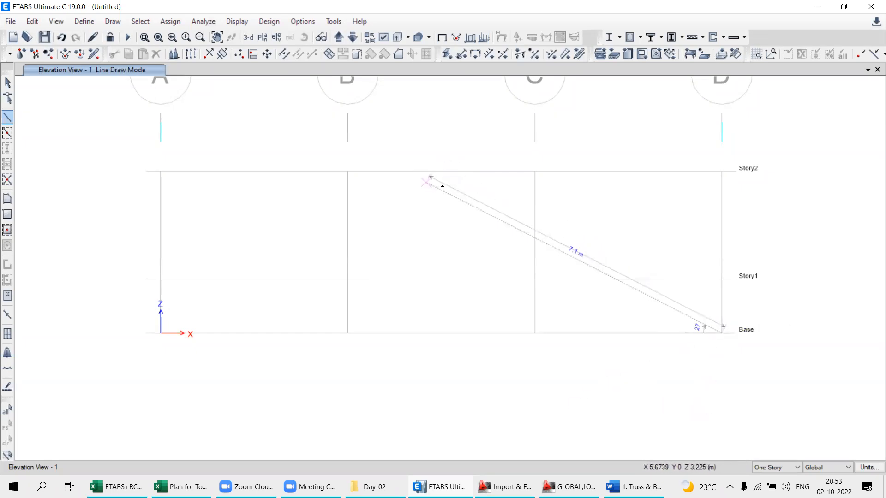
middle_click_drag(480, 179, 478, 230)
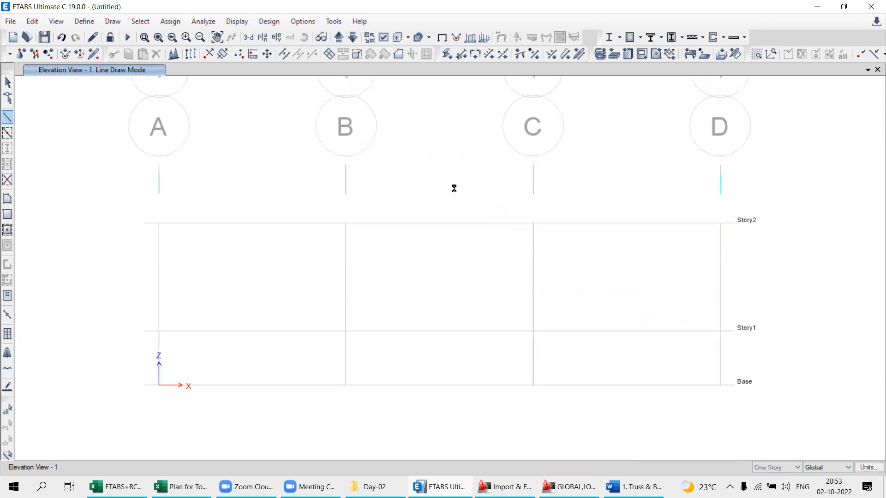
key("alt+Tab")
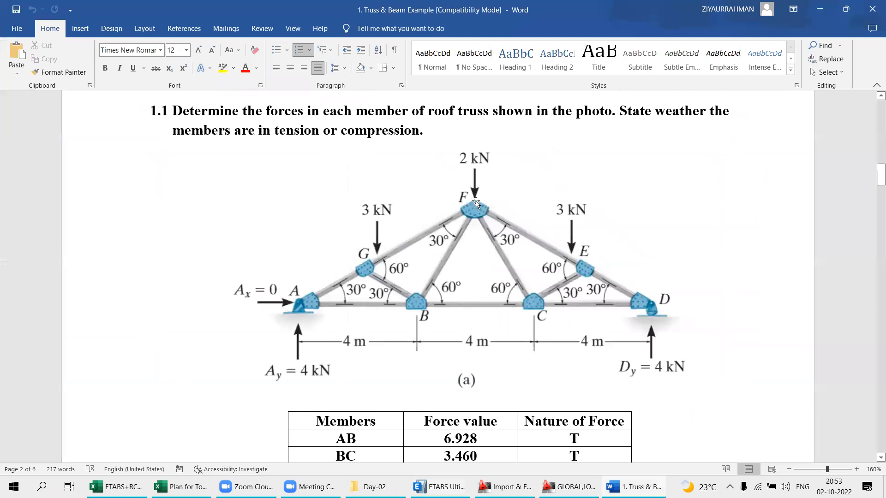
key("alt+Tab")
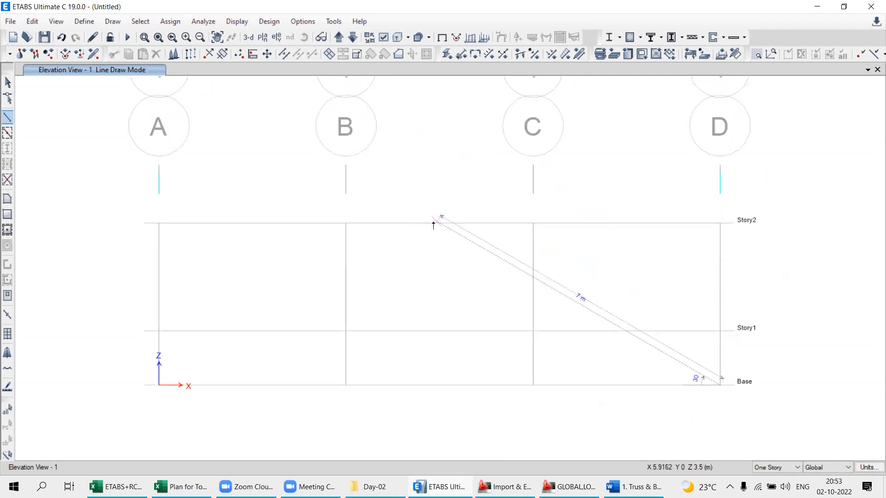
left_click(4, 86)
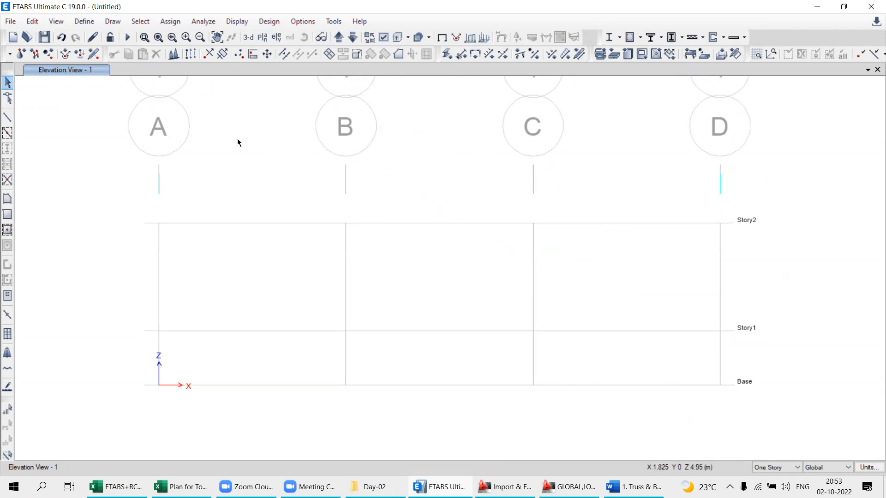
- Enable snapping to line ends and midpoints in the snap options
right_click(224, 137)
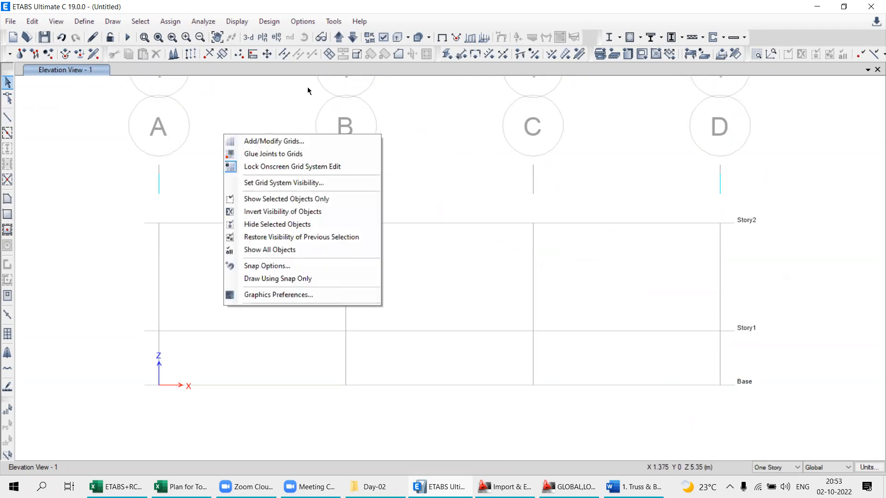
left_click(247, 269)
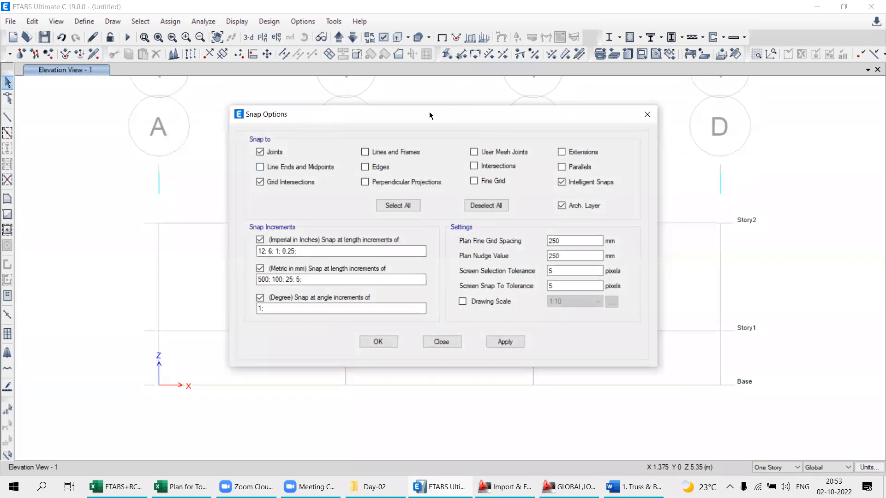
left_click_drag(430, 115, 488, 112)
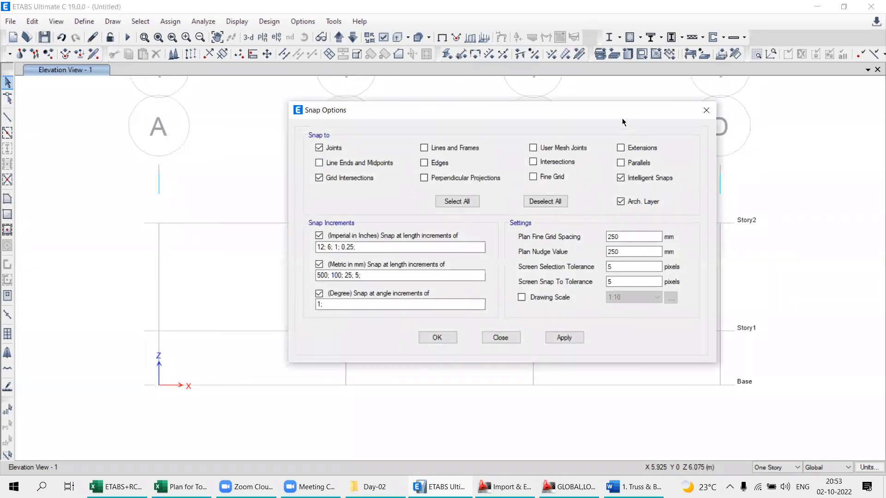
left_click_drag(521, 109, 410, 146)
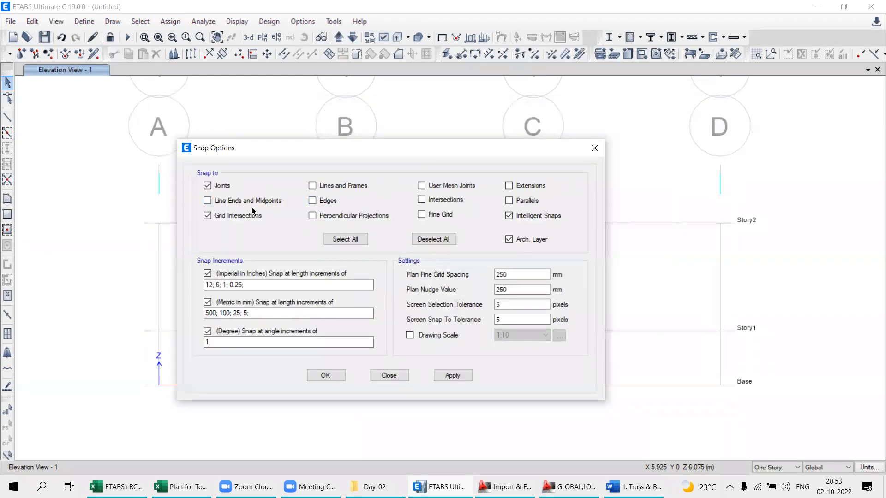
left_click_drag(434, 146, 508, 140)
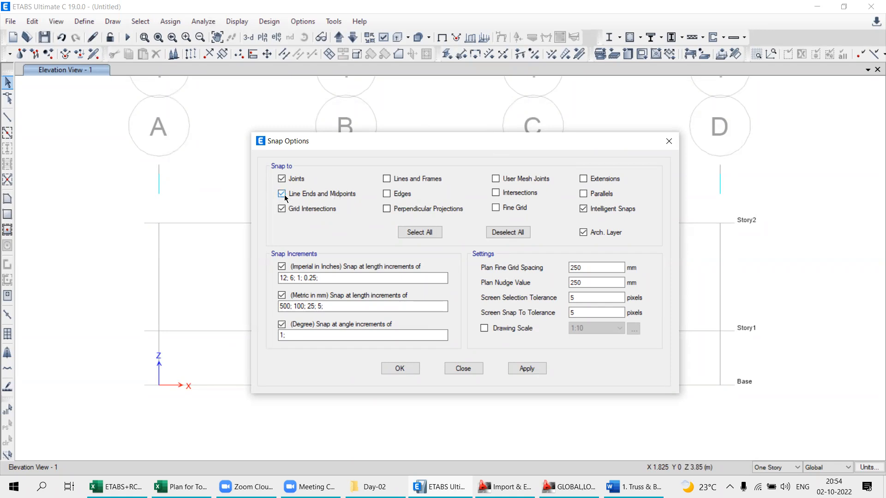
left_click(528, 370)
left_click(392, 370)
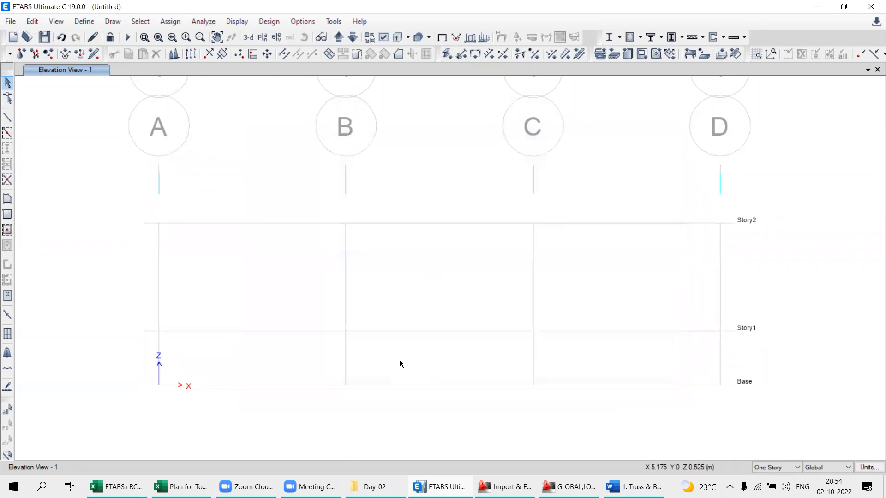
- Draw a frame member from the grid D base point to the midpoint of the Story2 line between grids B and C
left_click(8, 119)
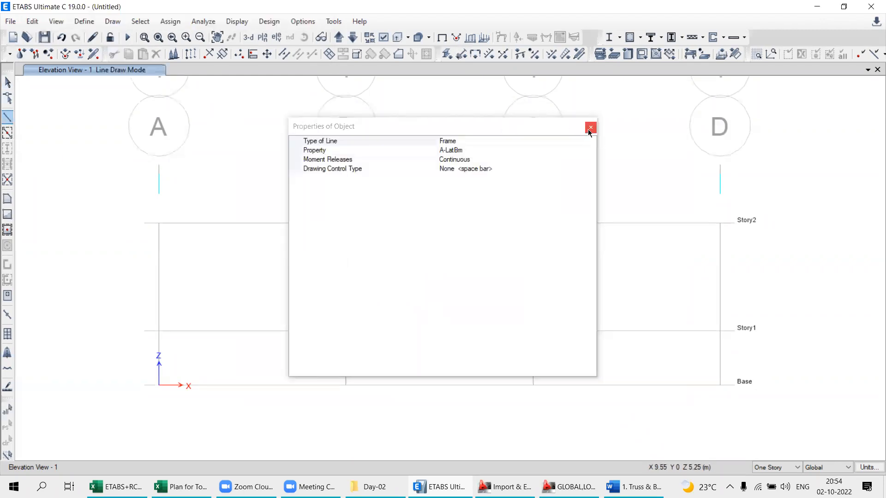
left_click(590, 128)
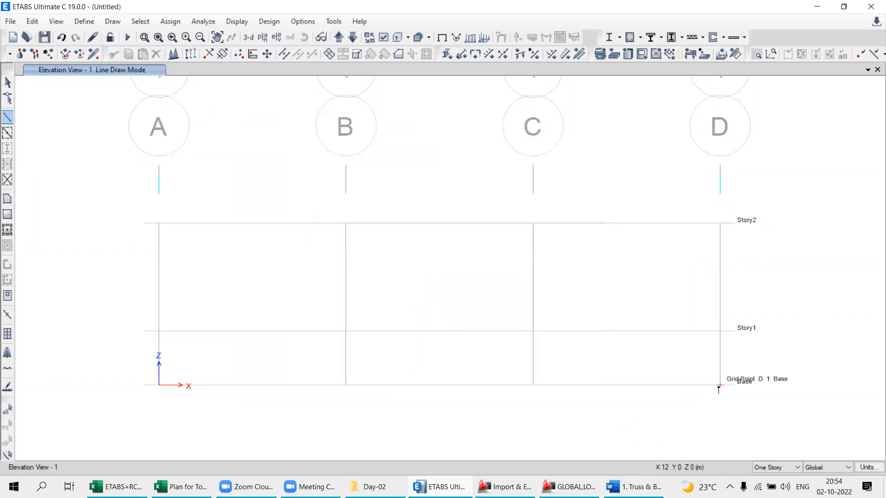
left_click(719, 386)
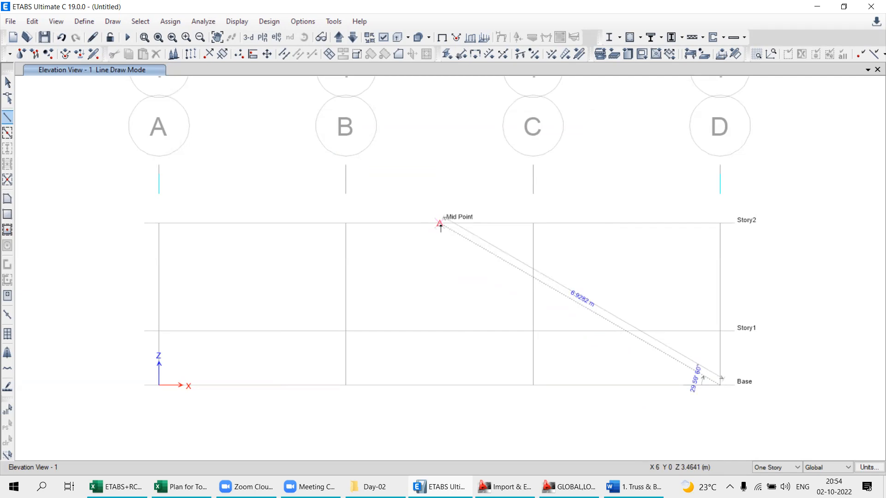
scroll(772, 429, "up", 3)
middle_click_drag(493, 226, 776, 374)
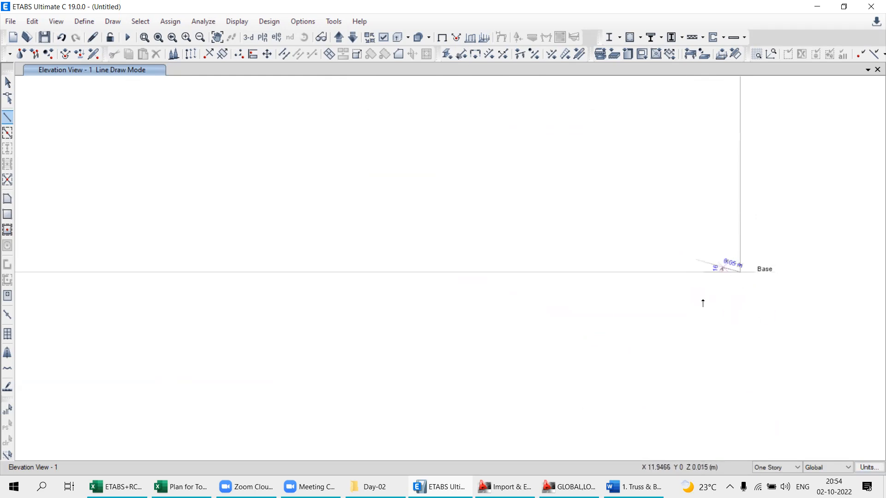
scroll(750, 313, "down", 3)
scroll(469, 249, "down", 3)
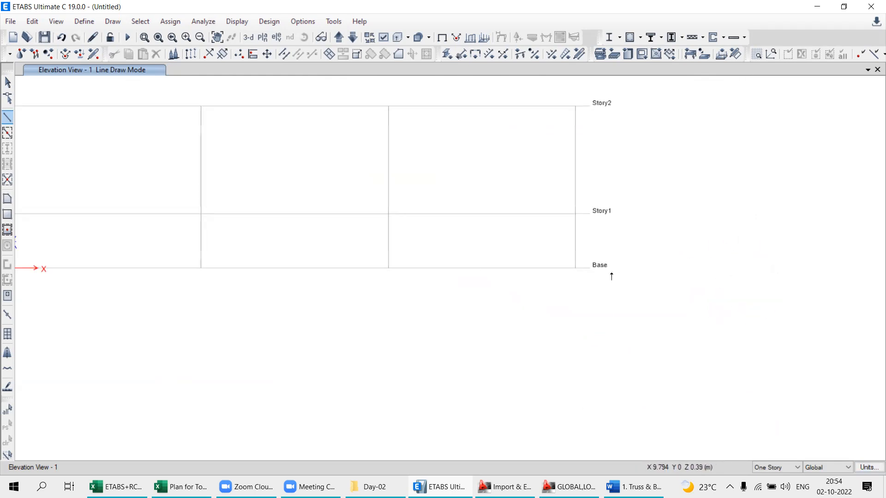
middle_click_drag(456, 278, 556, 319)
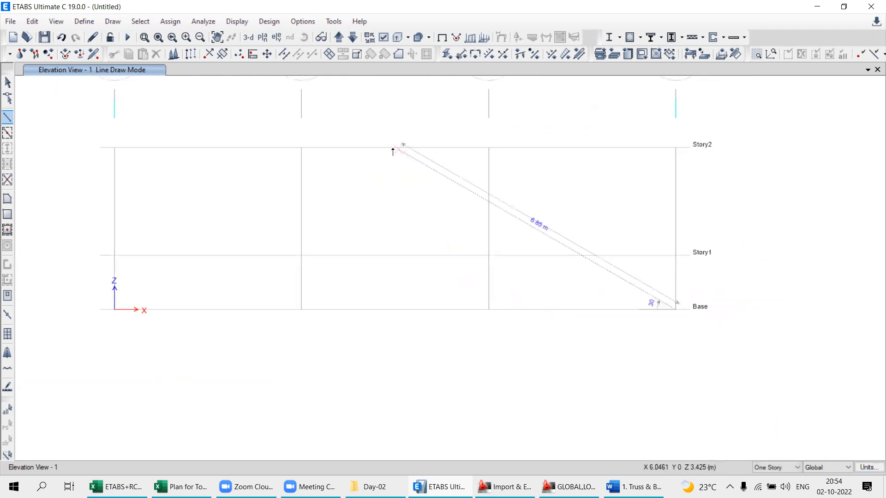
left_click(395, 148)
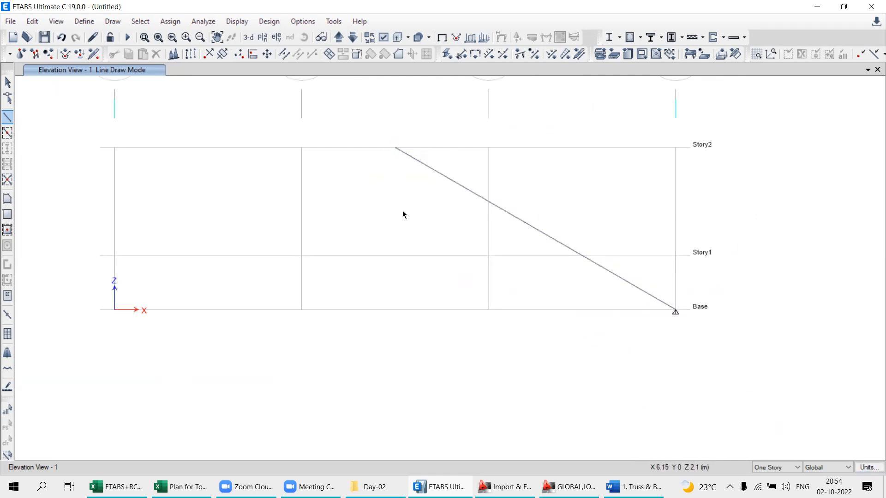
scroll(669, 322, "up", 3)
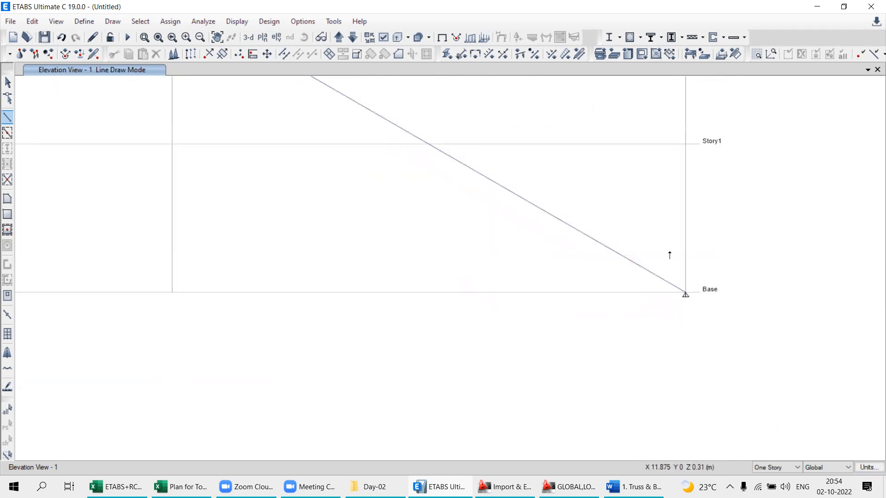
left_click(8, 82)
scroll(642, 327, "down", 3)
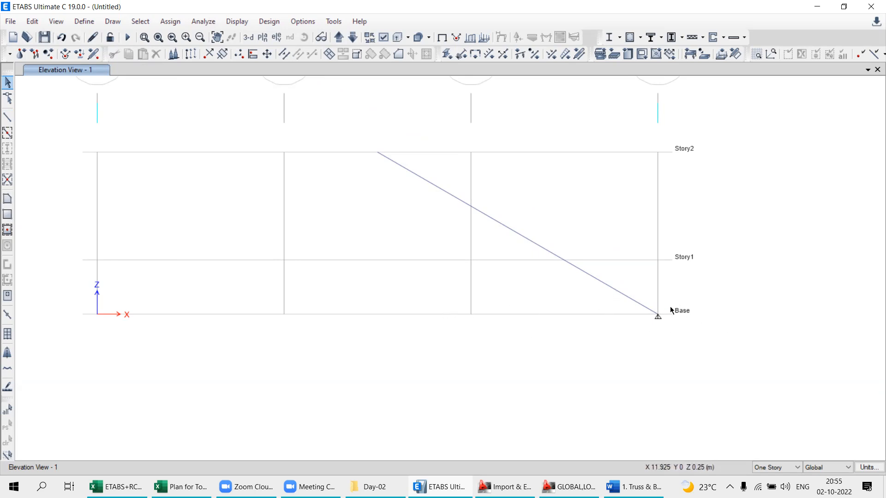
left_click_drag(637, 278, 712, 356)
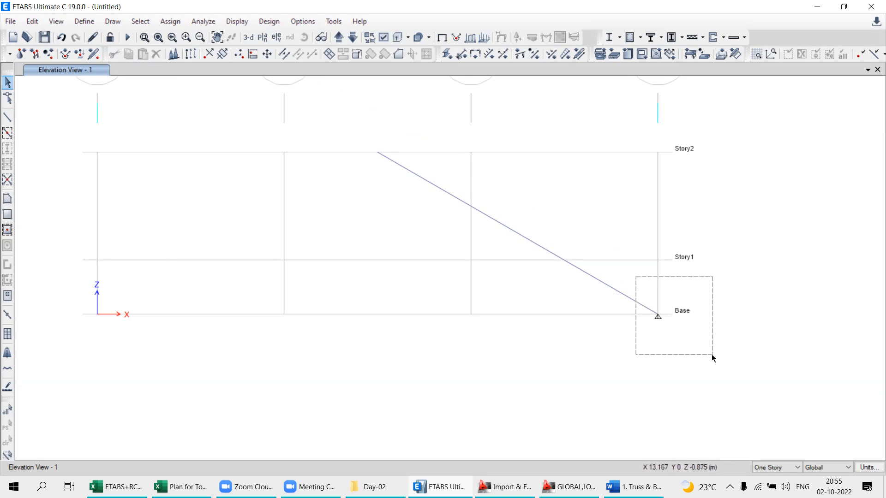
left_click_drag(713, 357, 702, 355)
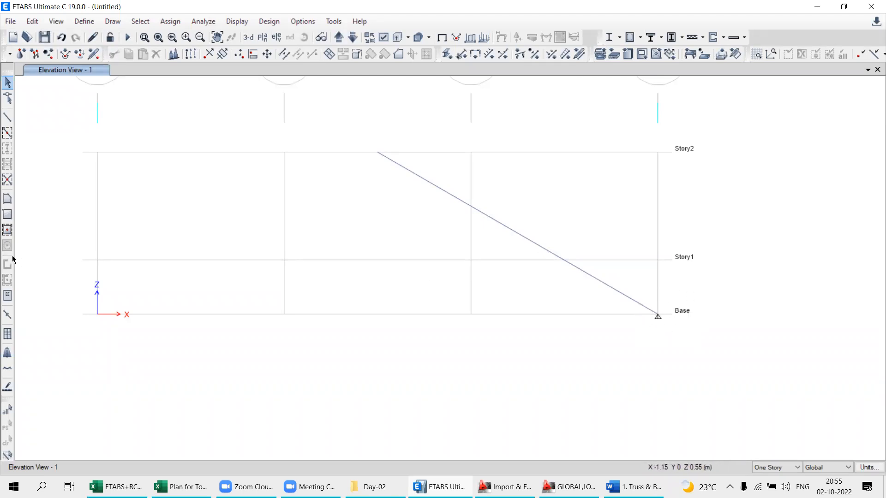
- Draw trial frame members from grid D at Story1 to grid C at Story2, and between grids C and B along the base
left_click(8, 117)
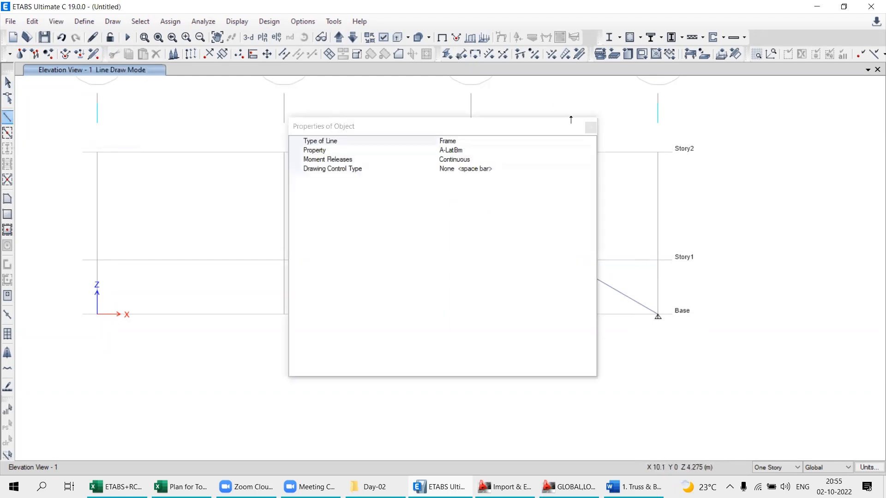
left_click(590, 127)
left_click(658, 260)
left_click(470, 152)
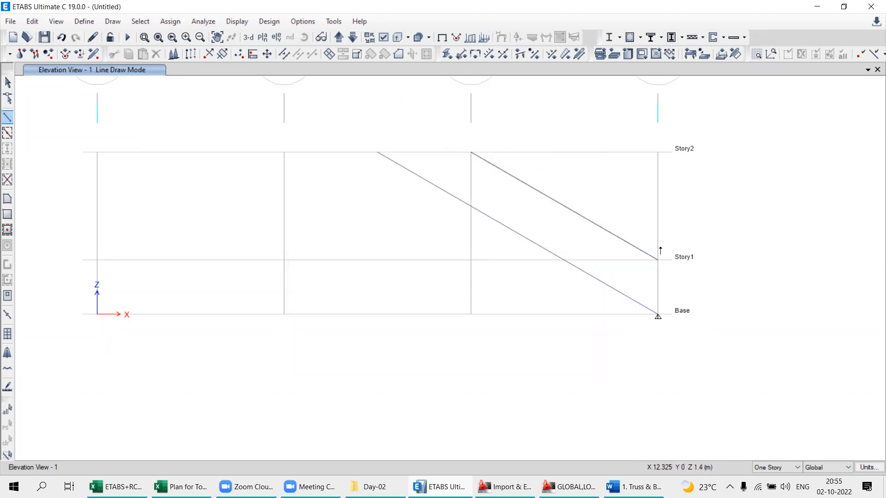
left_click(471, 316)
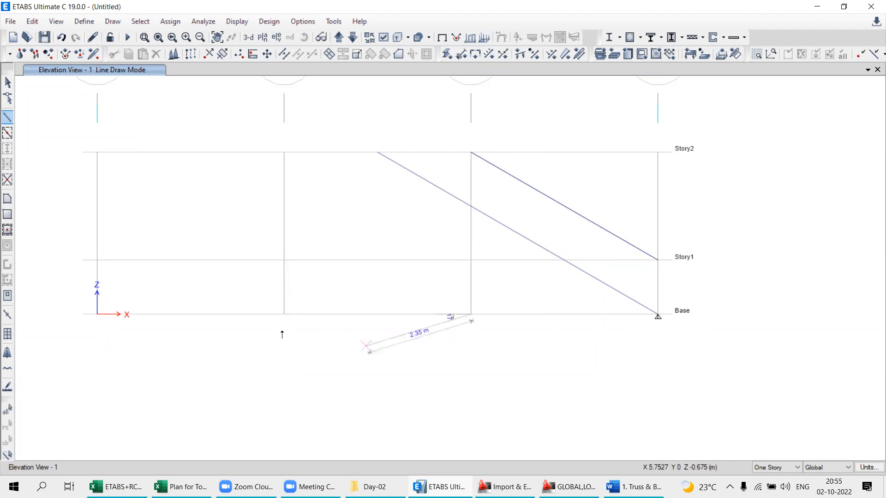
left_click(284, 316)
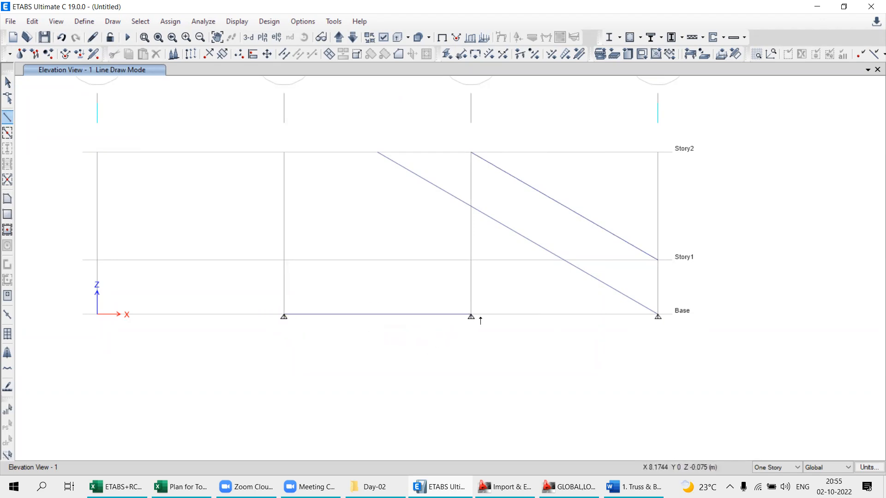
right_click(389, 361)
- Undo all three frame members drawn so far to clear the elevation
left_click(62, 37)
left_click(61, 38)
left_click(62, 37)
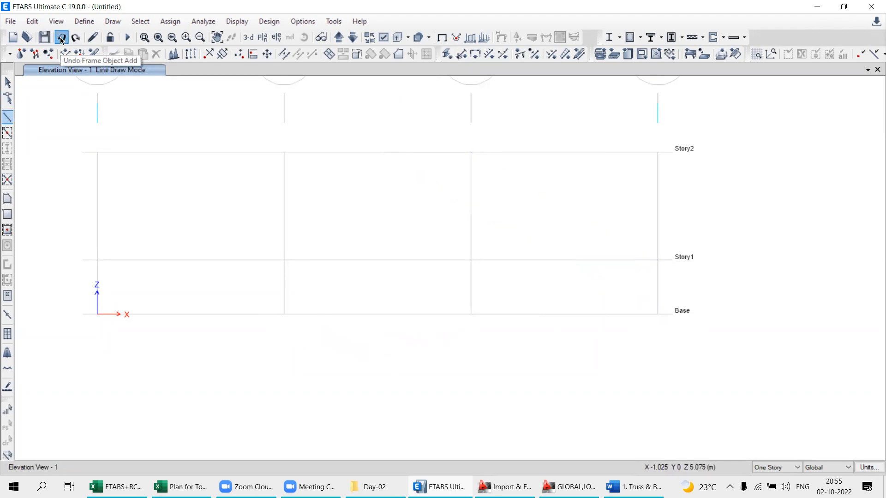
- Draw two continuous sloping members from the grid D base point through the Story2 midpoint to the grid A base point, and undo both
left_click(9, 119)
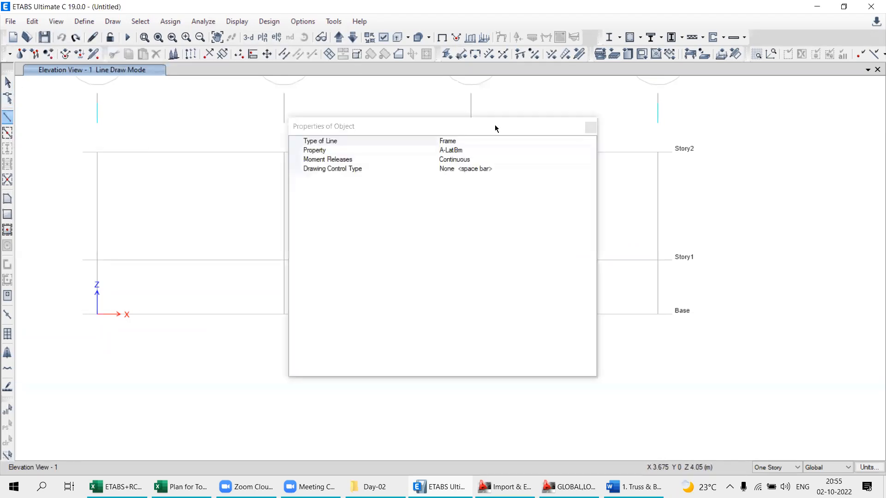
left_click(590, 127)
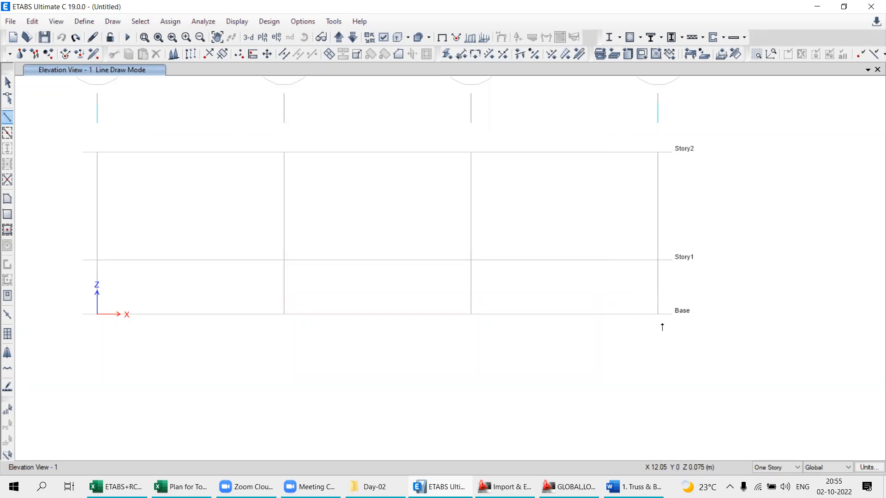
left_click(657, 316)
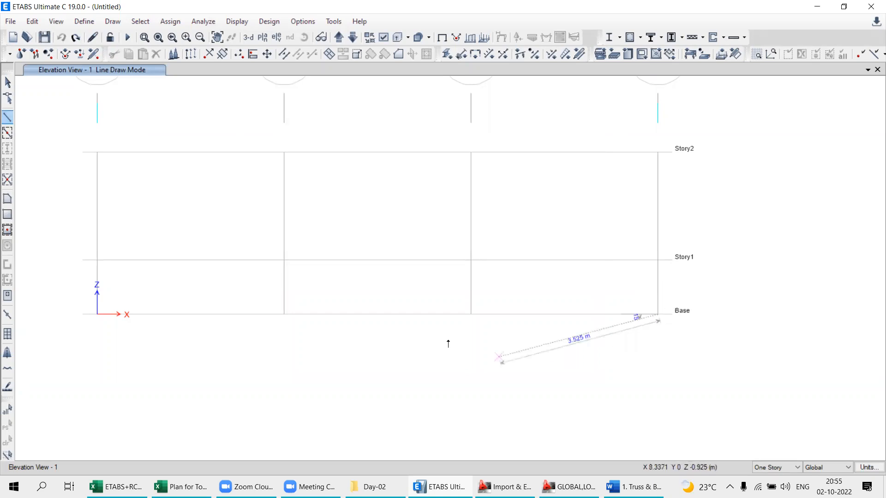
left_click(378, 153)
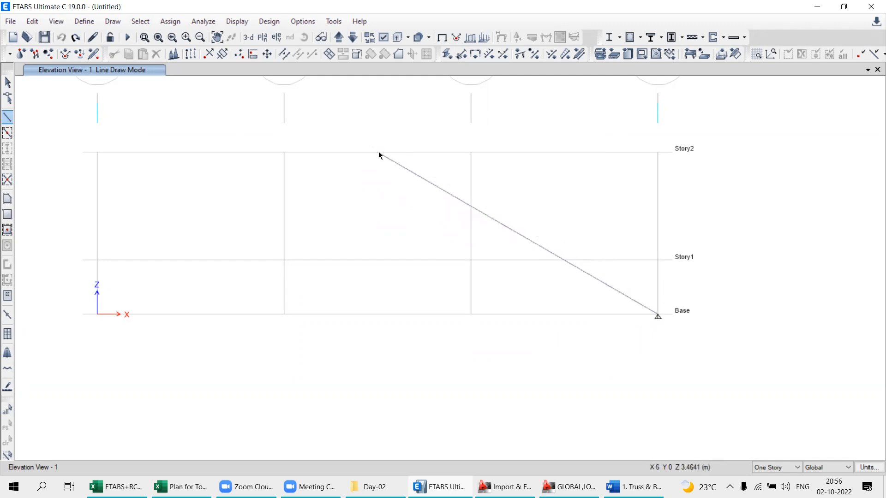
left_click(97, 316)
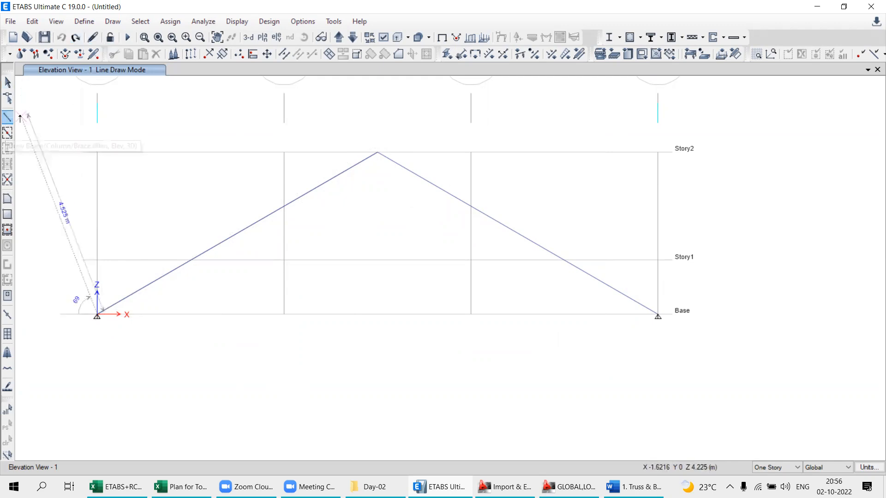
left_click(7, 83)
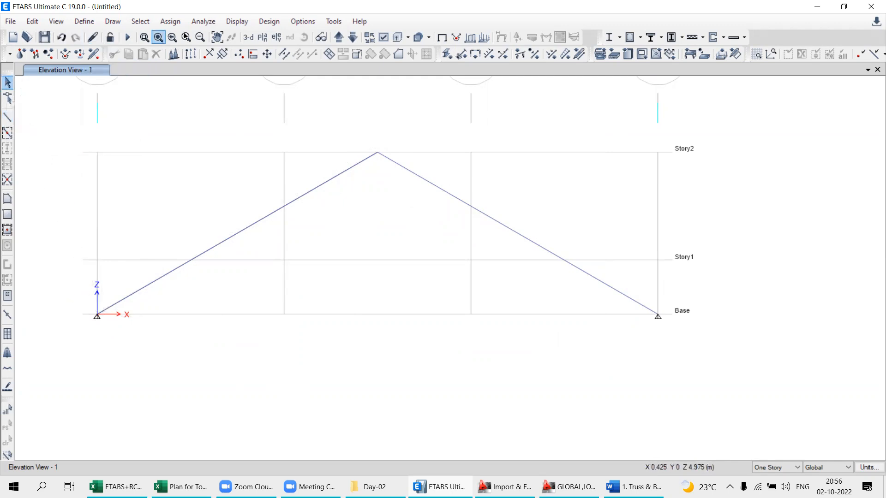
left_click(61, 37)
left_click(62, 37)
- Draw a frame member from the grid D base point to the midpoint of the Story2 line between grids B and C, ending the line there
left_click(8, 117)
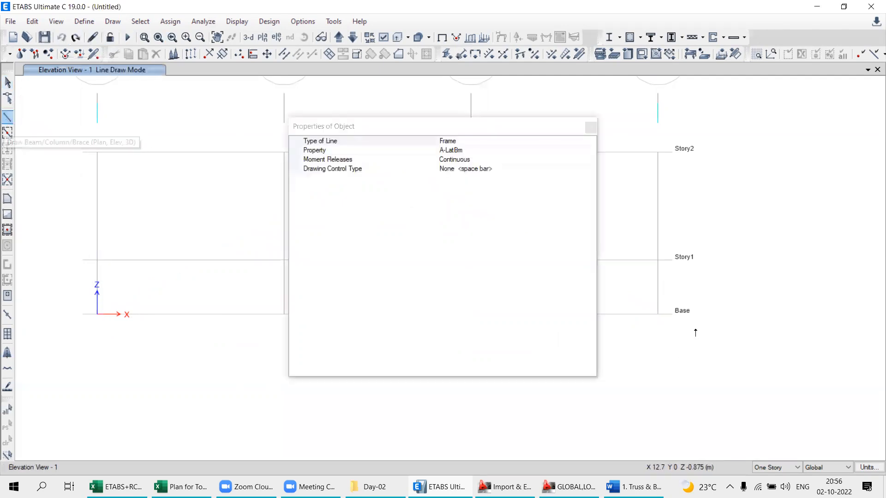
left_click(585, 128)
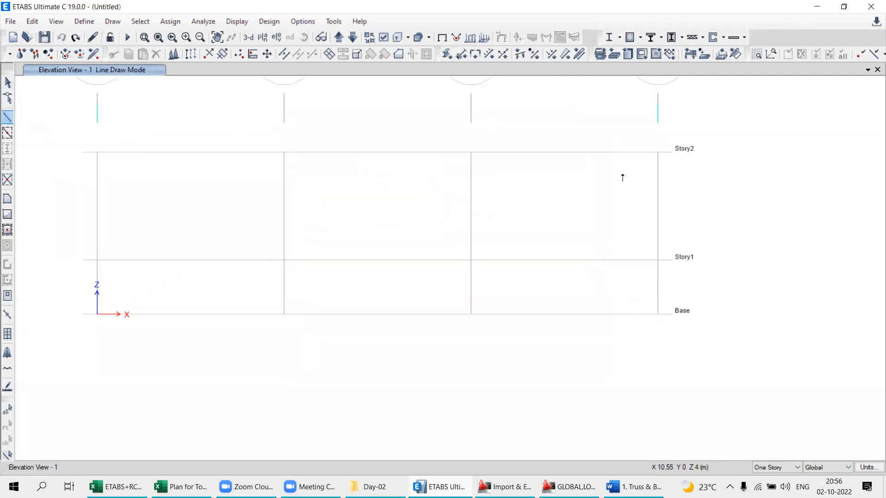
left_click(658, 314)
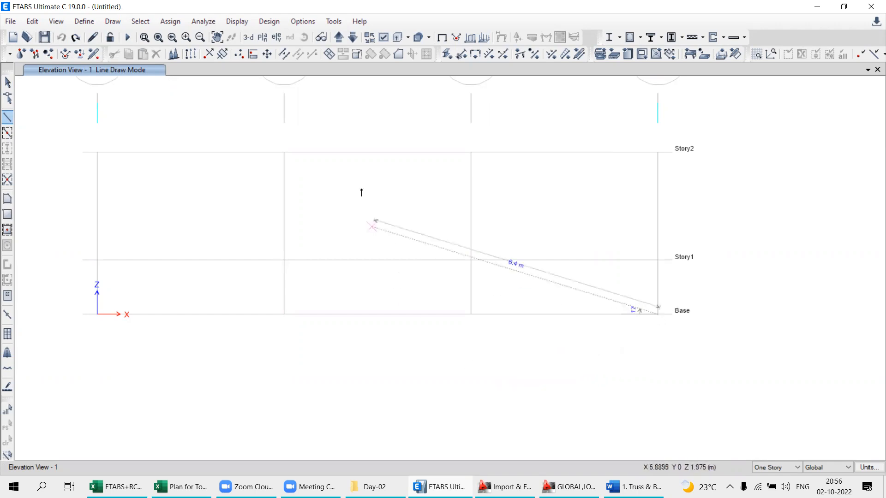
left_click(377, 154)
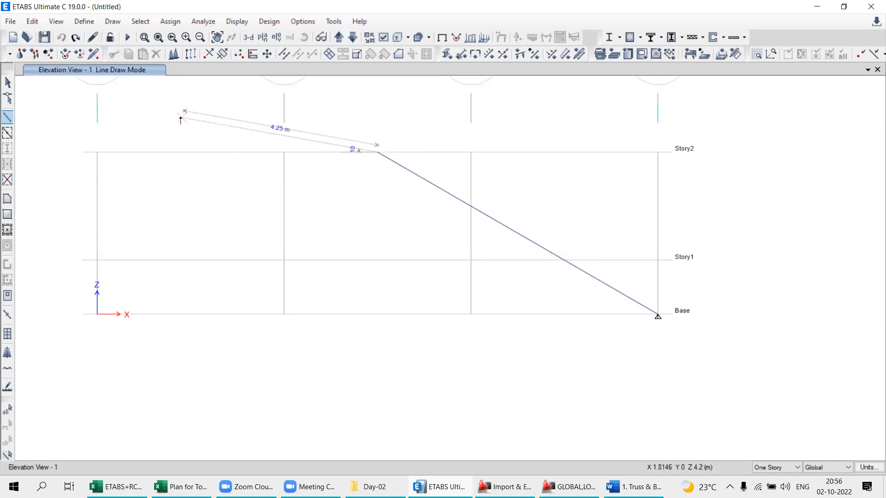
right_click(181, 120)
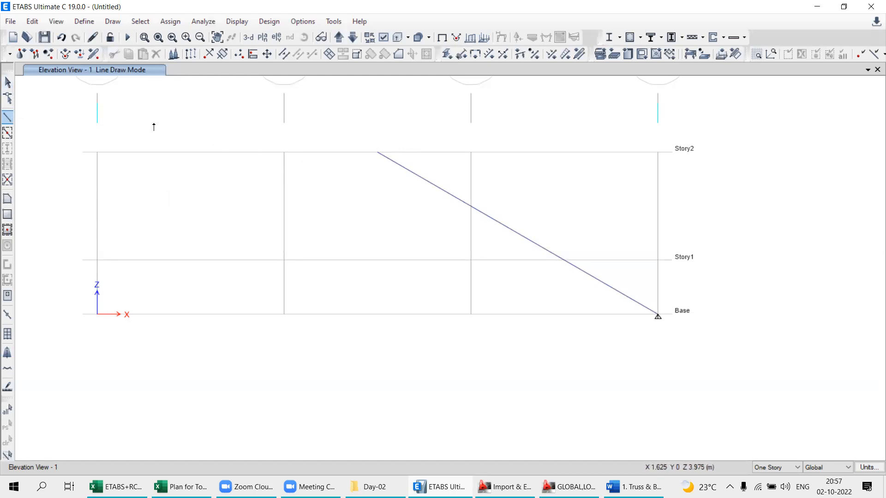
left_click(7, 83)
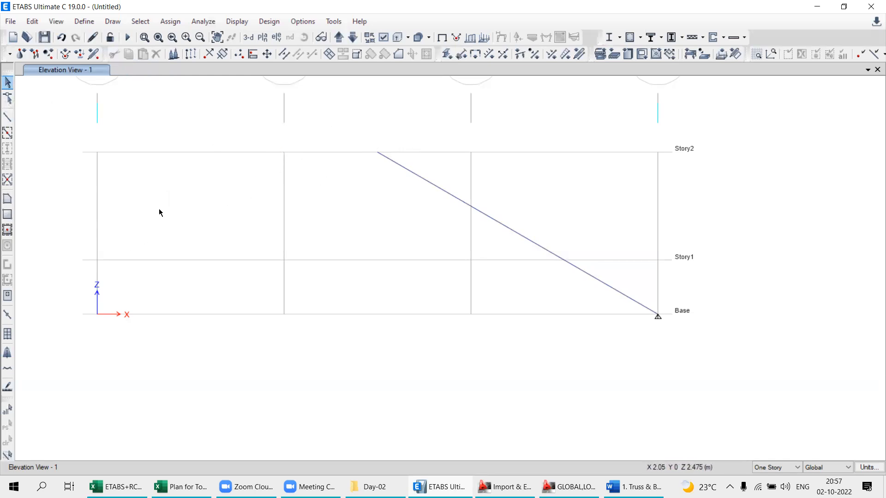
- Draw frame members along the Story2 line from the sloping member's top joint through grid B to grid A
left_click(7, 117)
left_click(590, 129)
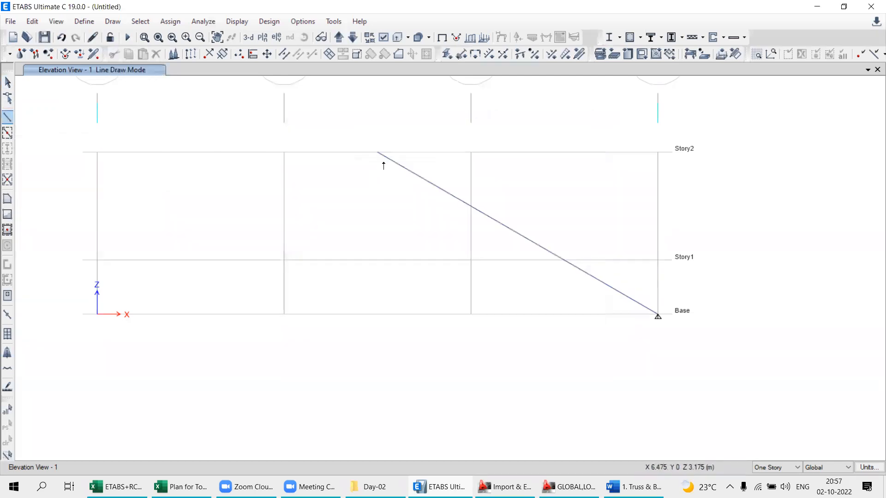
left_click(378, 152)
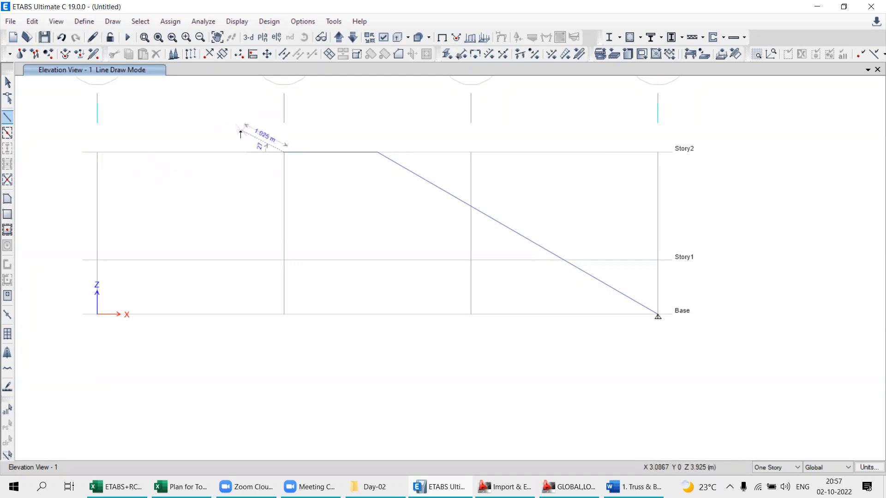
double_click(97, 152)
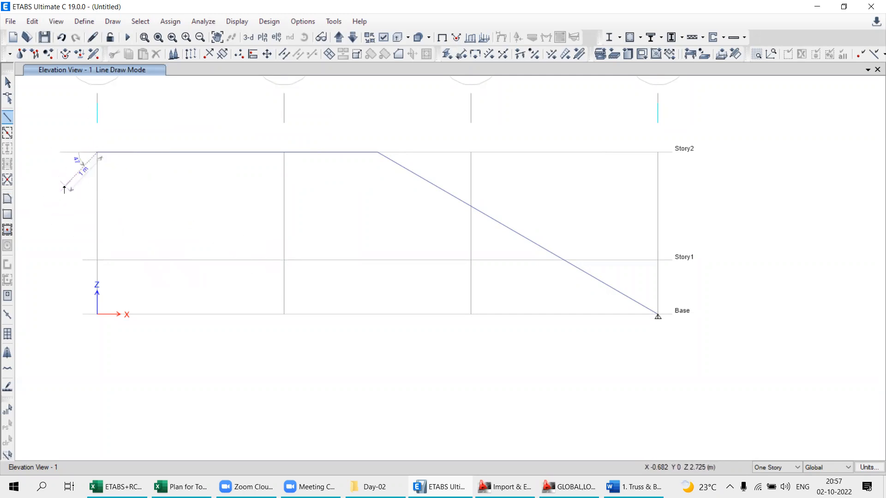
key("Escape")
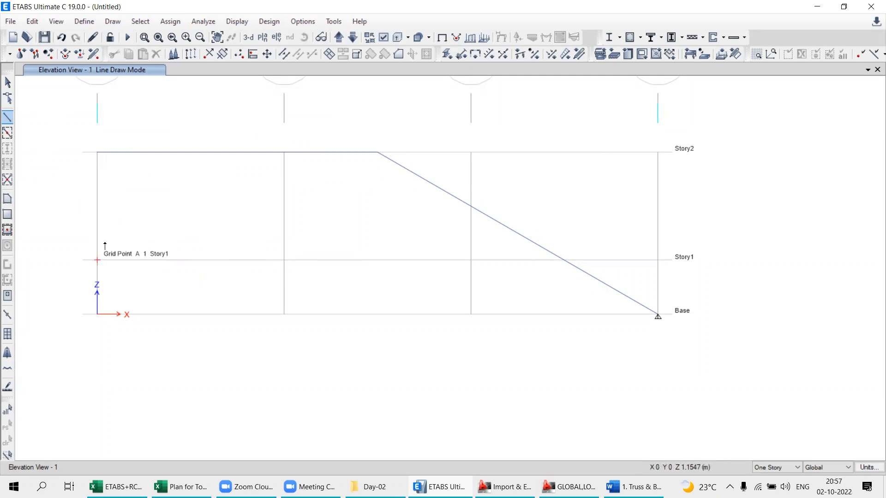
- Draw a frame member along the Story1 line from grid A to grid B
left_click(97, 260)
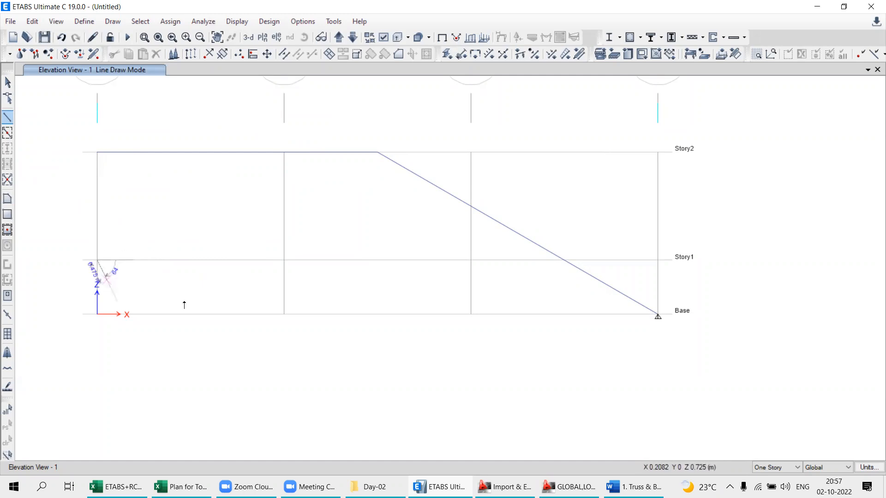
left_click(283, 260)
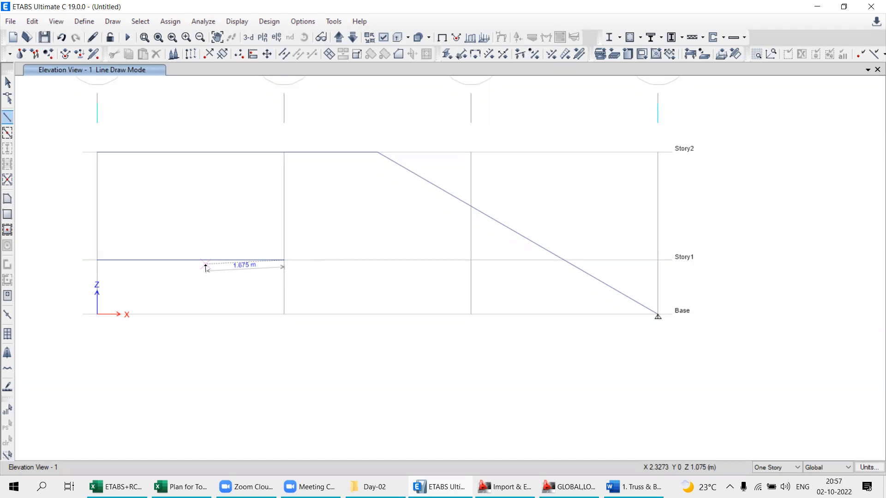
right_click(228, 409)
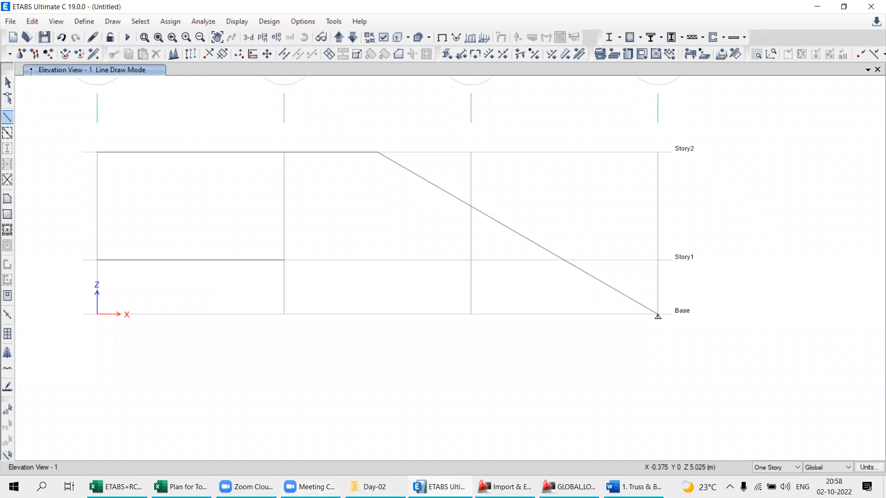
- Select the horizontal frame members on the Story1 and Story2 lines and delete them
left_click(8, 83)
left_click_drag(200, 268, 163, 206)
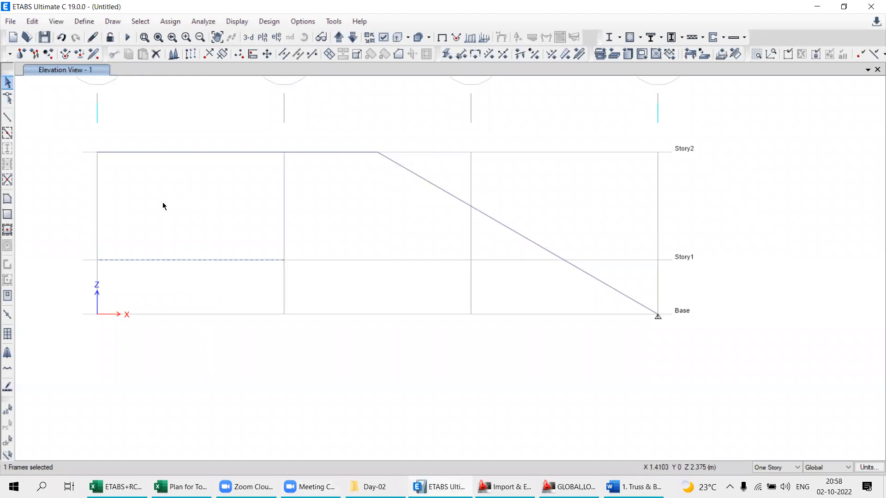
left_click_drag(305, 180, 187, 110)
key("Delete")
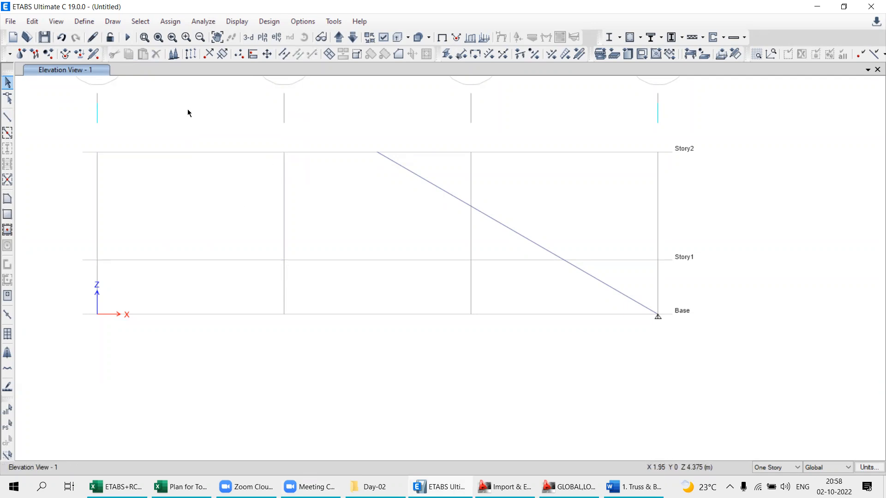
- Draw frame members from the truss's apex joint down to the grid A base point and along the base to grid B
left_click(8, 117)
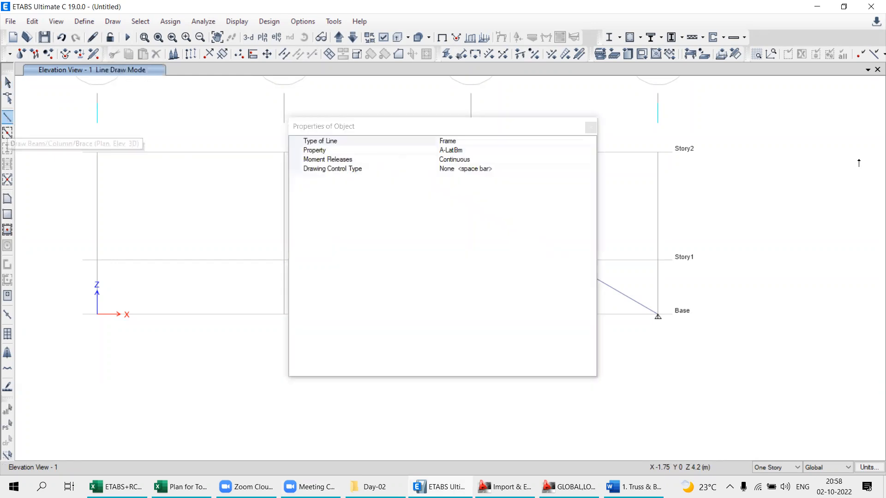
left_click(590, 129)
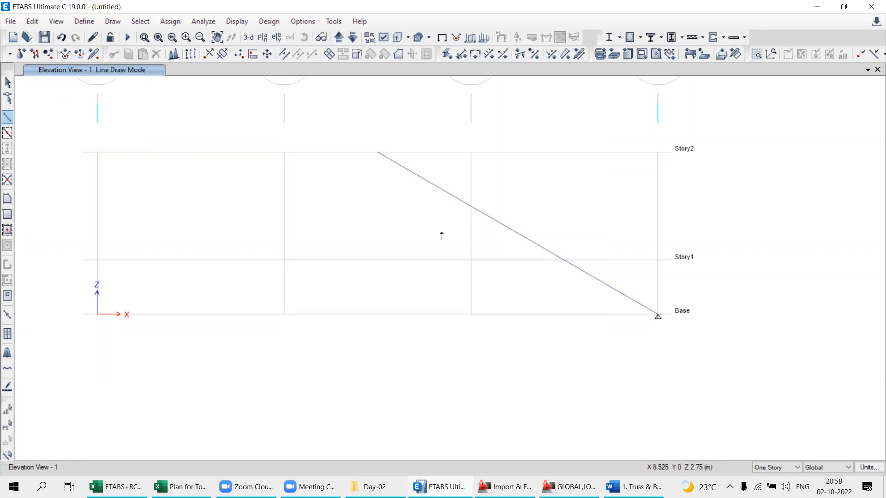
left_click(377, 152)
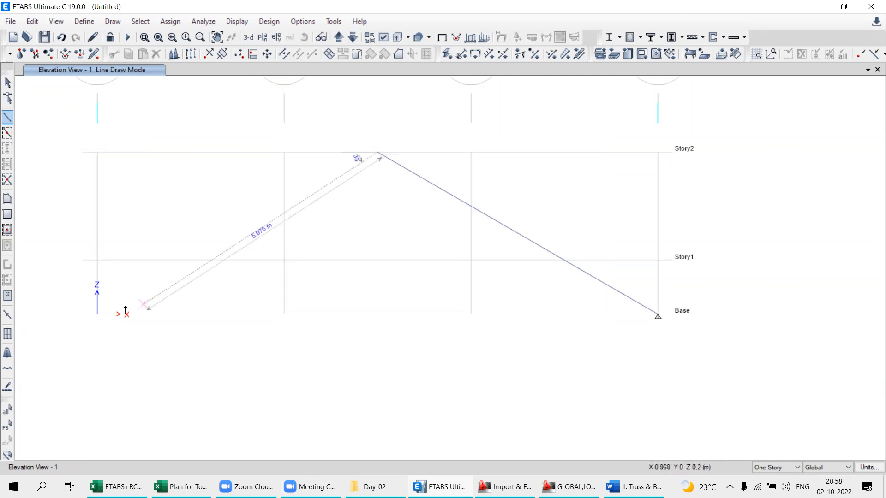
left_click(97, 316)
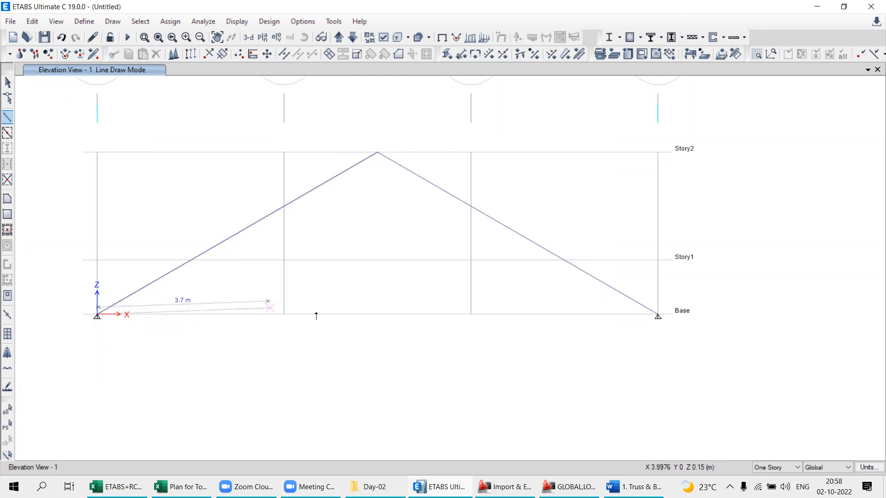
left_click(285, 315)
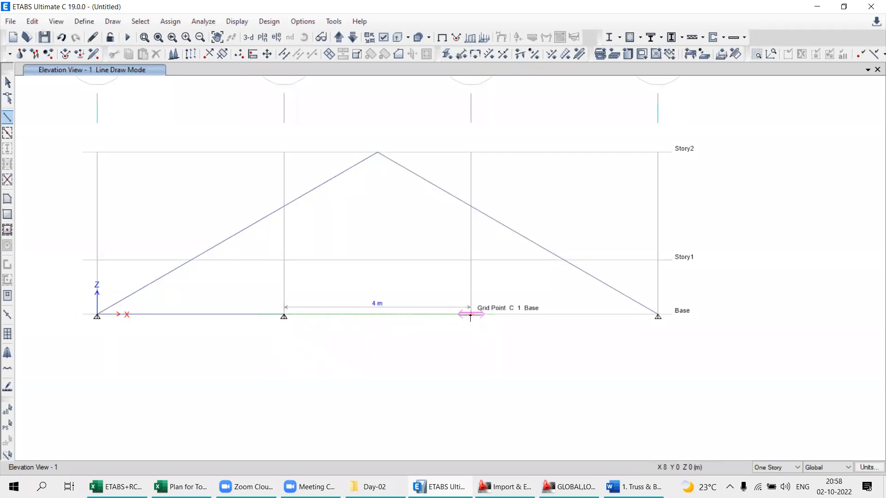
- Switch to the Word document to check the roof truss figure
left_click(634, 487)
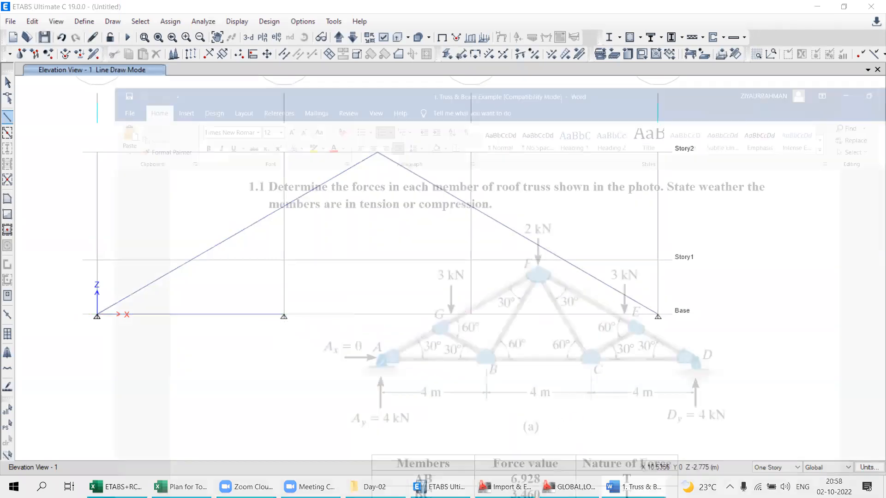
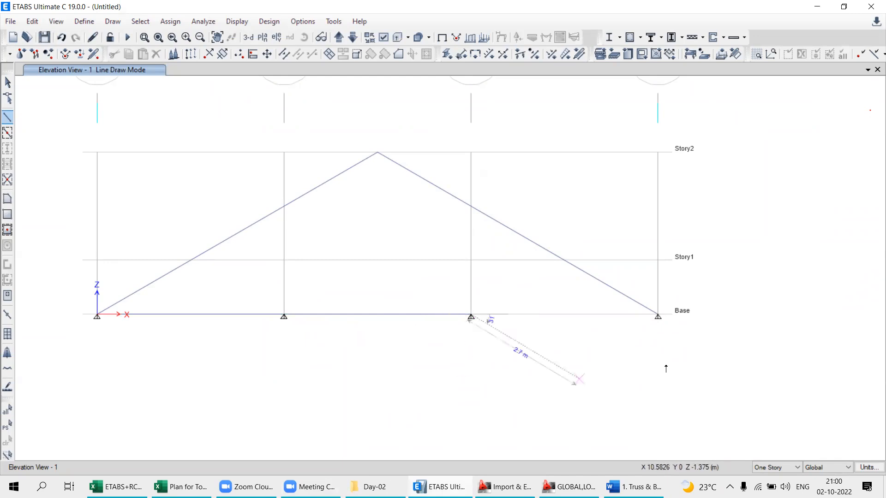
- Complete the truss's bottom chord with a frame member along the base from grid C to grid D
left_click(658, 317)
key("Escape")
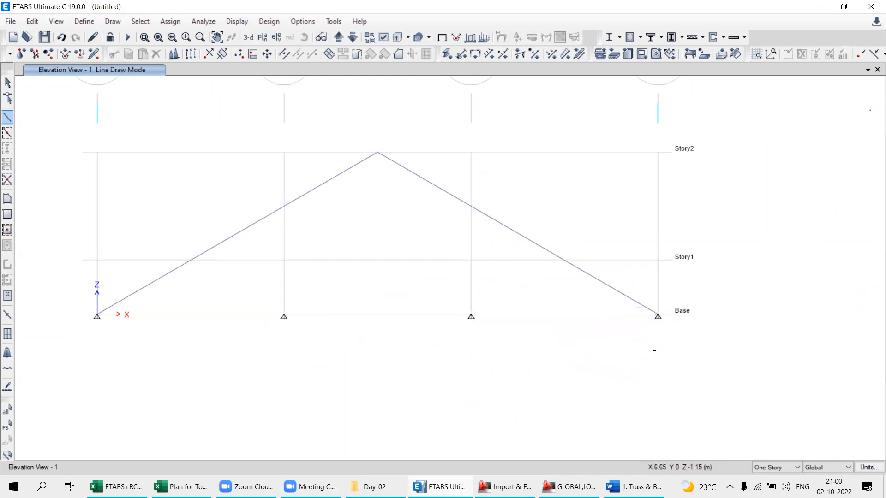
- Draw a frame member from the grid B base point to the midpoint of the sloping member rising from grid A
middle_click_drag(358, 294, 478, 283)
middle_click_drag(579, 307, 425, 306)
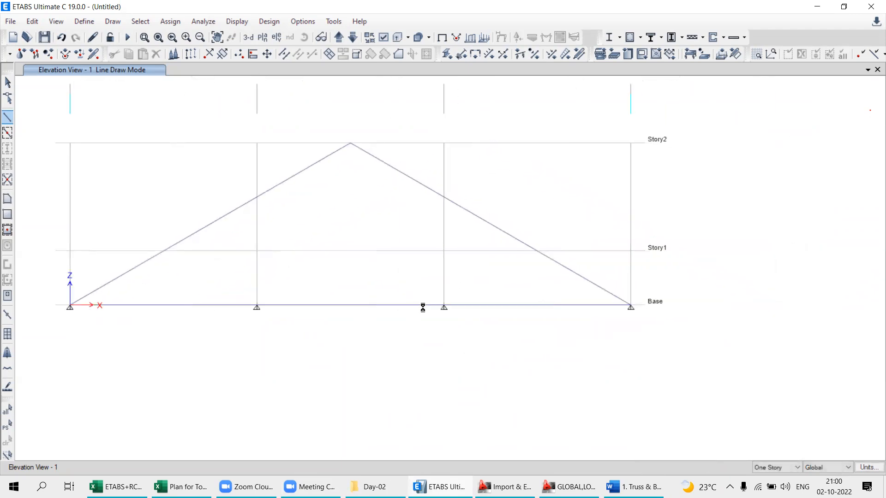
middle_click_drag(269, 294, 328, 245)
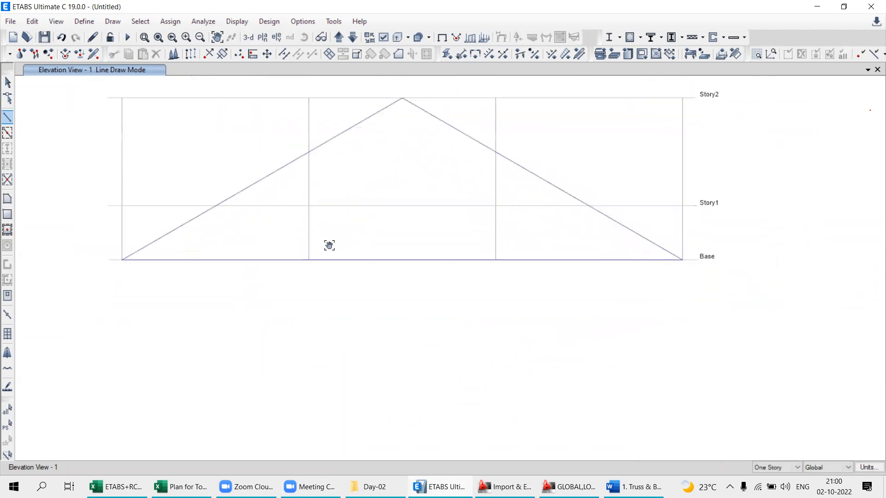
middle_click_drag(249, 241, 270, 262)
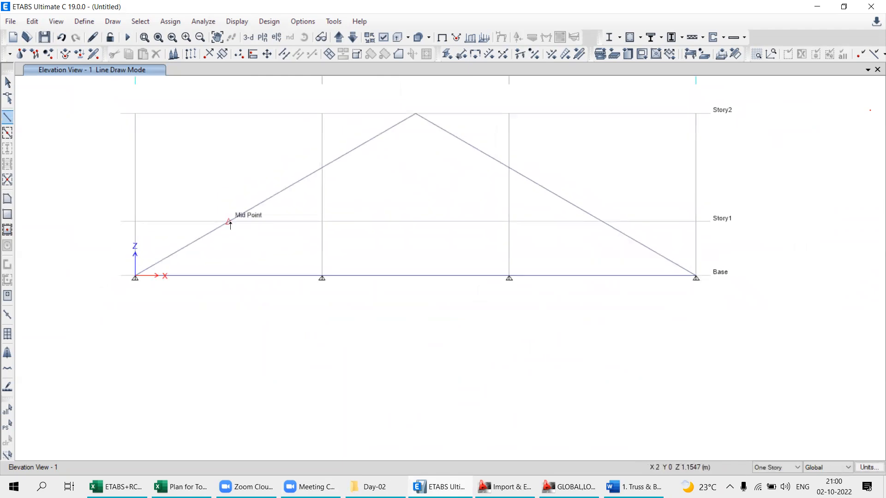
left_click(7, 119)
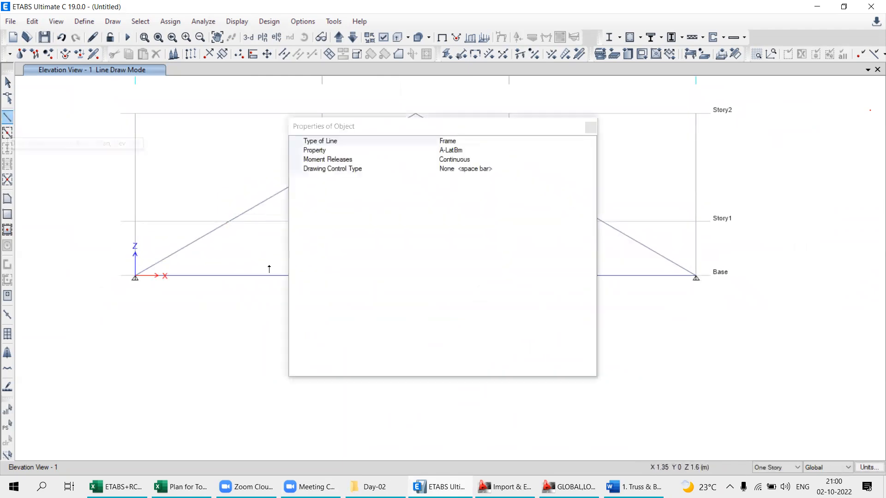
left_click(591, 127)
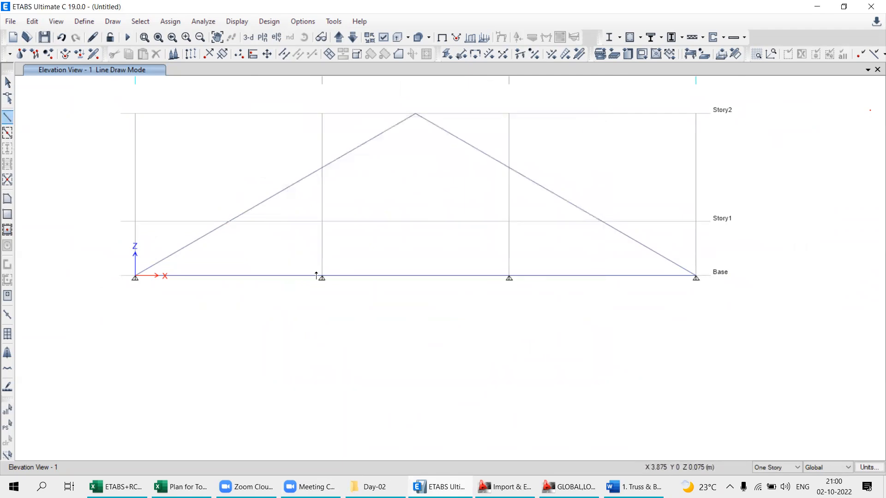
left_click(322, 278)
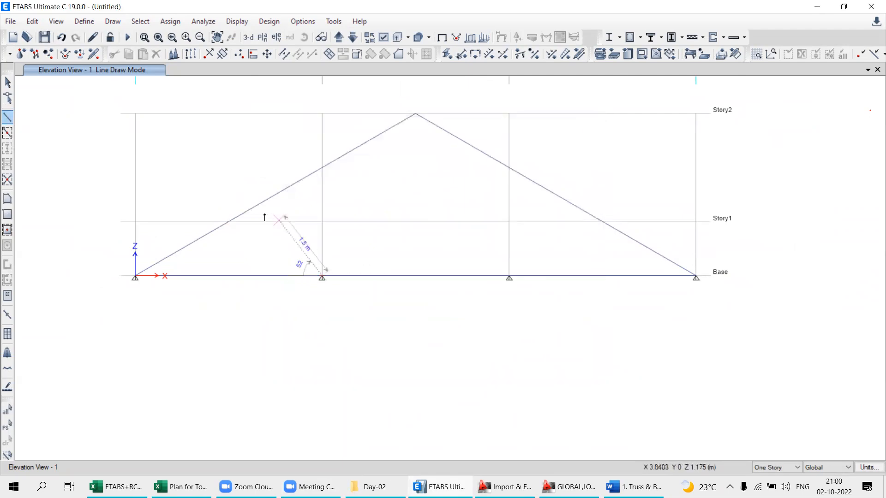
left_click(229, 222)
right_click(229, 247)
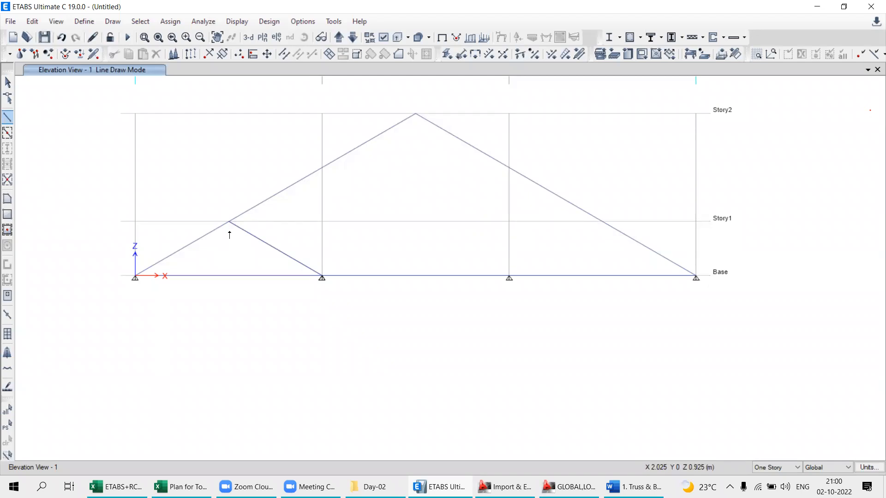
- Draw a frame member from the grid C base point to the midpoint of the sloping member descending to grid D
left_click(509, 277)
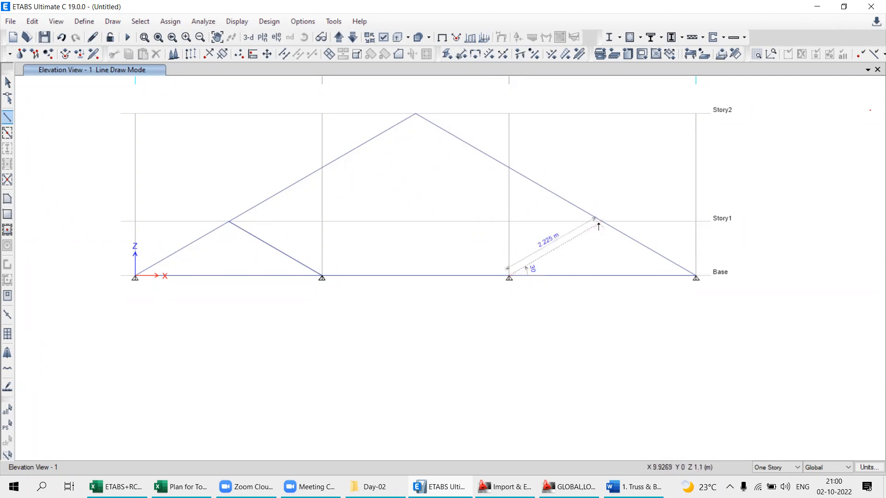
left_click(602, 223)
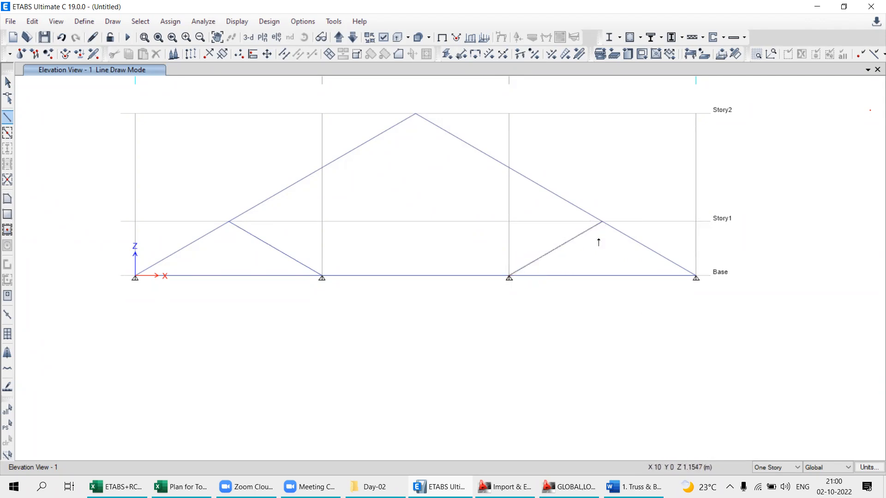
key("Escape")
- Draw frame members from the grid B and grid C base points up to the truss's apex joint
left_click(322, 277)
left_click(415, 114)
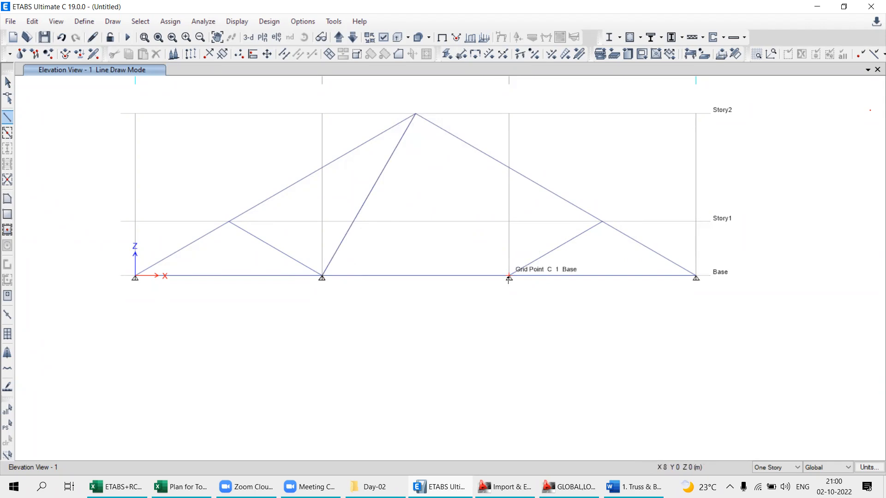
left_click(509, 277)
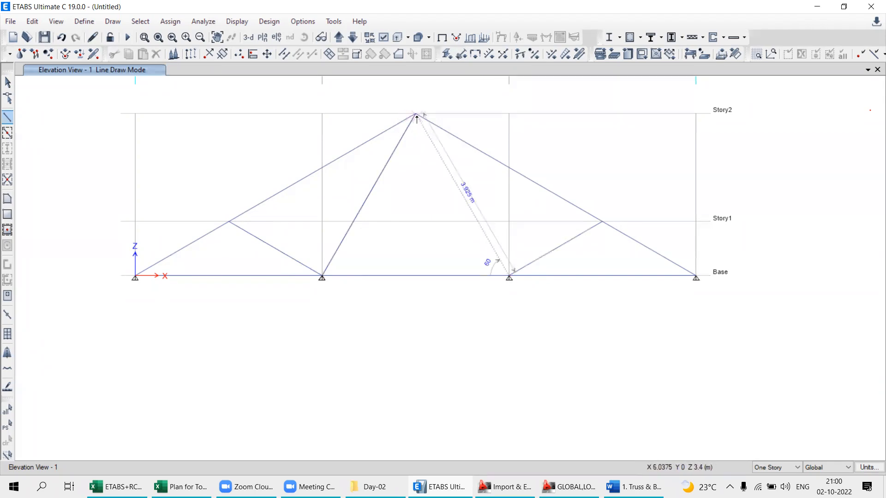
left_click(415, 114)
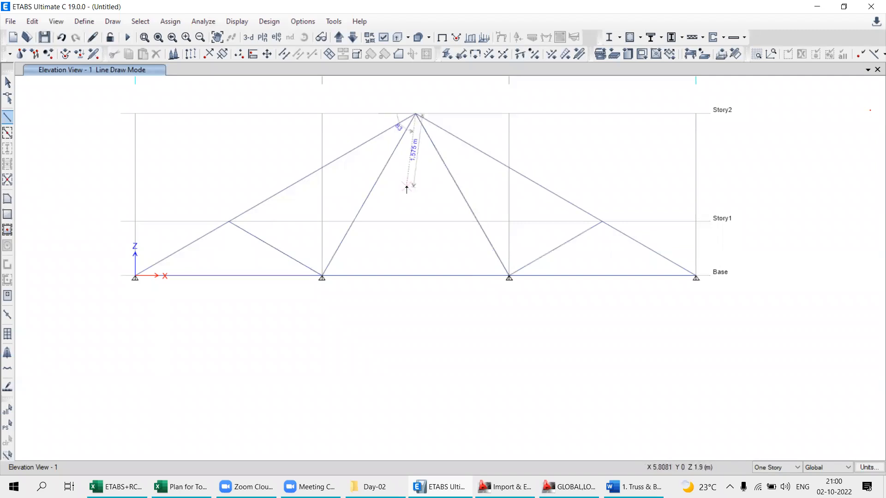
- Compare the drawn members with the roof truss figure in the Word document, and return to the ETABS model
scroll(462, 206, "down", 5)
scroll(443, 214, "up", 5)
middle_click_drag(531, 244, 476, 293)
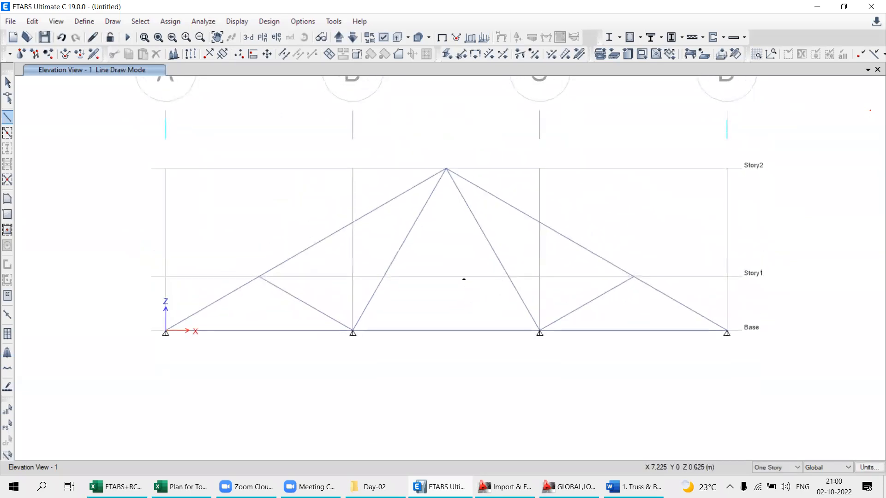
left_click(634, 487)
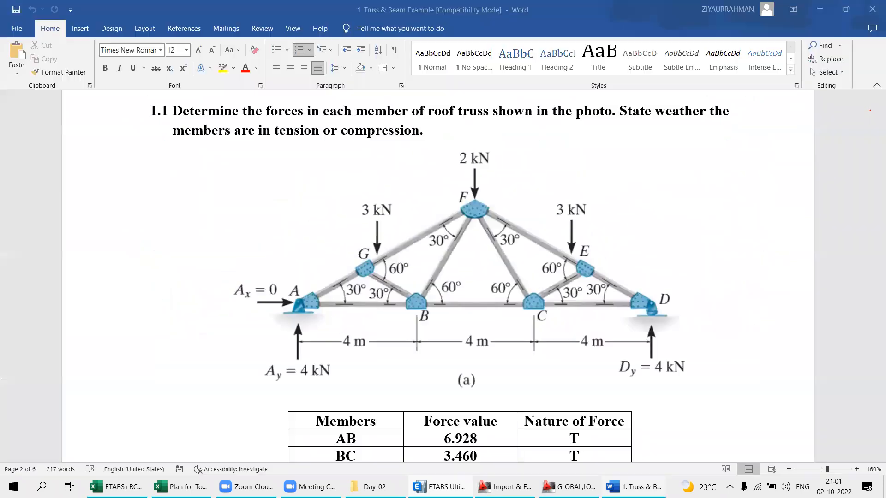
left_click(634, 487)
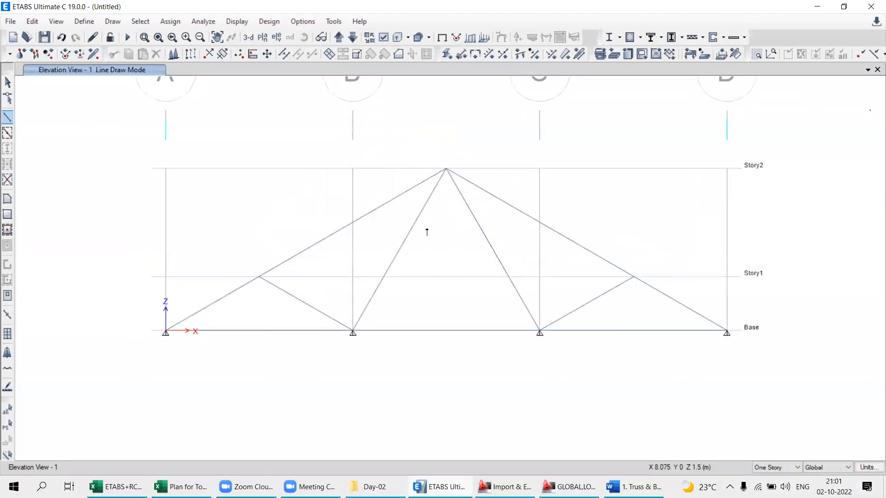
- Leave line drawing mode and examine the truss and its base supports in the 3D view, especially the grid B joint
left_click(7, 83)
middle_click_drag(359, 269, 359, 205)
middle_click_drag(426, 255, 415, 300)
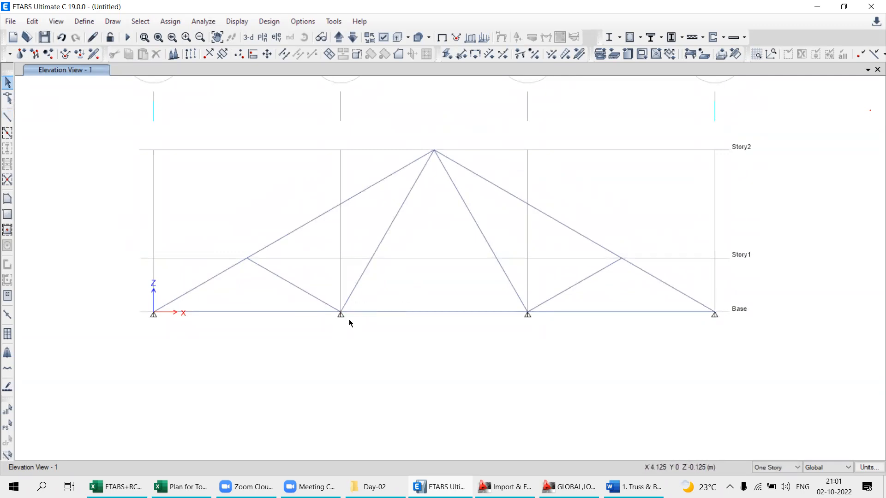
scroll(304, 308, "up", 3)
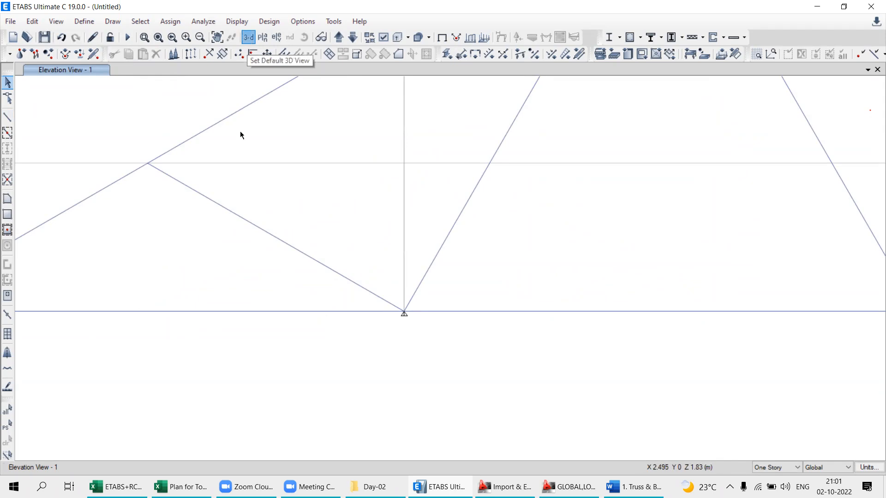
middle_click_drag(609, 330, 543, 239)
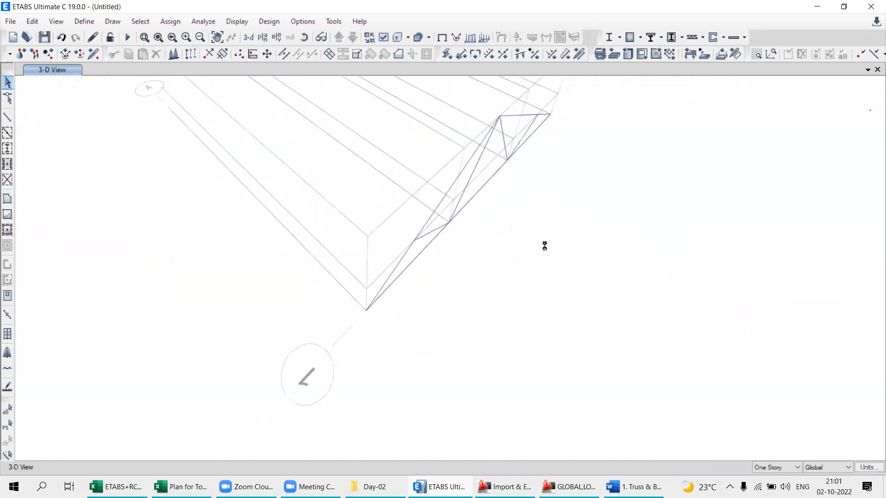
left_click(306, 38)
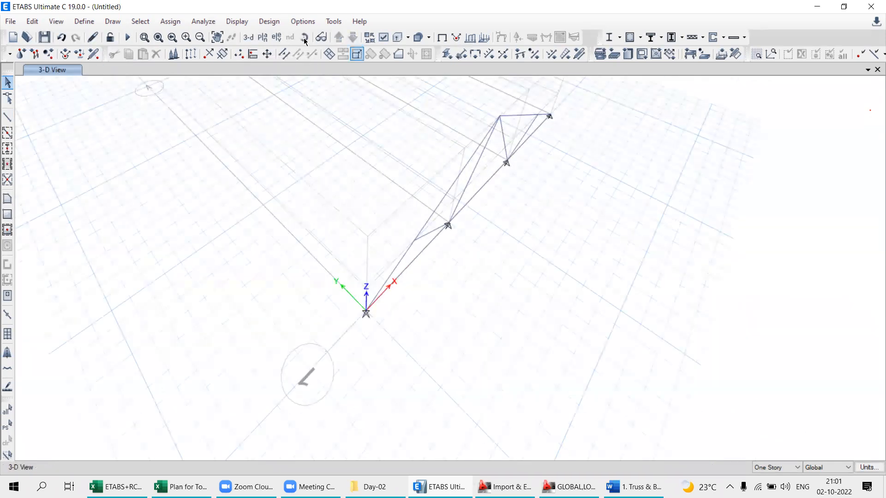
left_click_drag(481, 304, 463, 296)
scroll(431, 271, "up", 4)
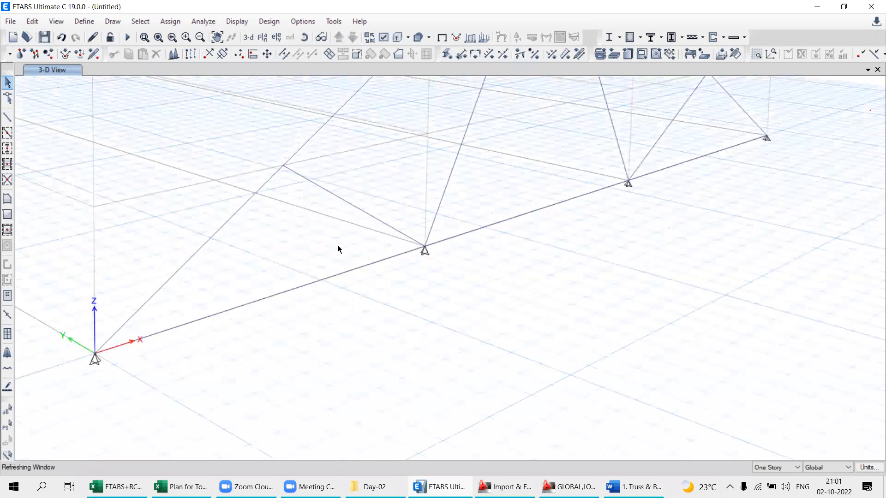
scroll(301, 305, "down", 5)
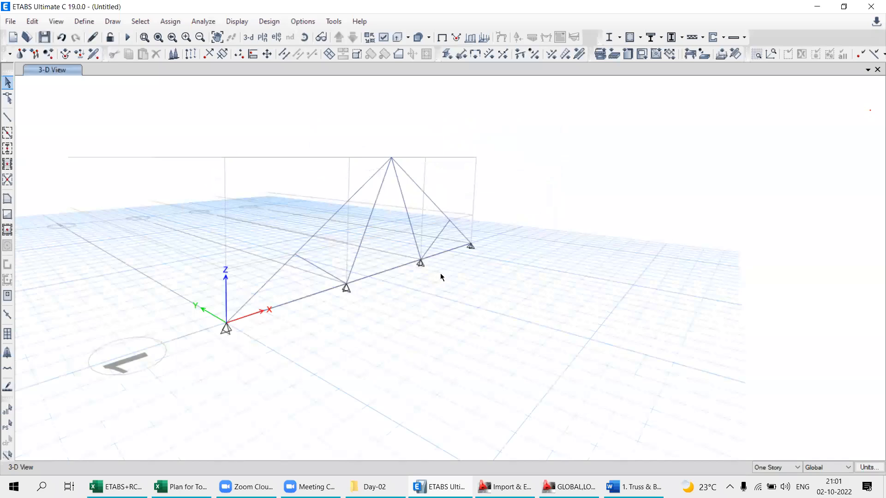
scroll(353, 284, "up", 3)
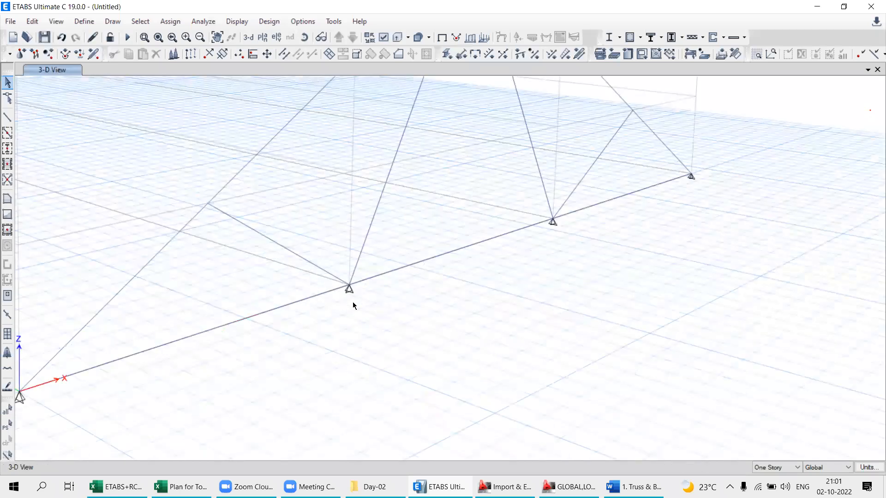
scroll(344, 306, "up", 3)
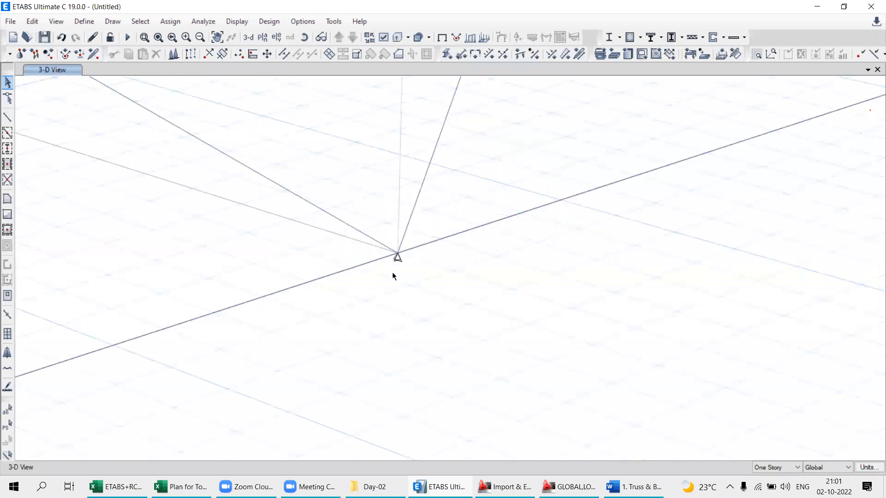
scroll(394, 275, "down", 3)
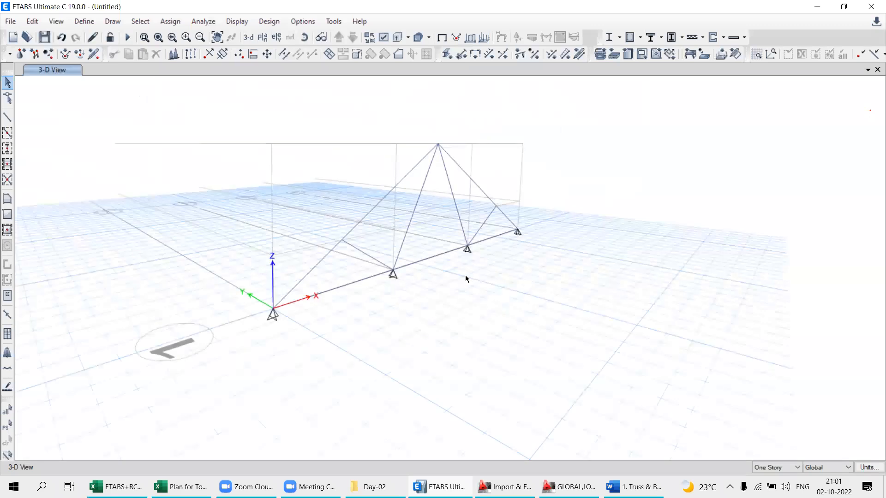
- Display the grid line 1 elevation view again
left_click(265, 40)
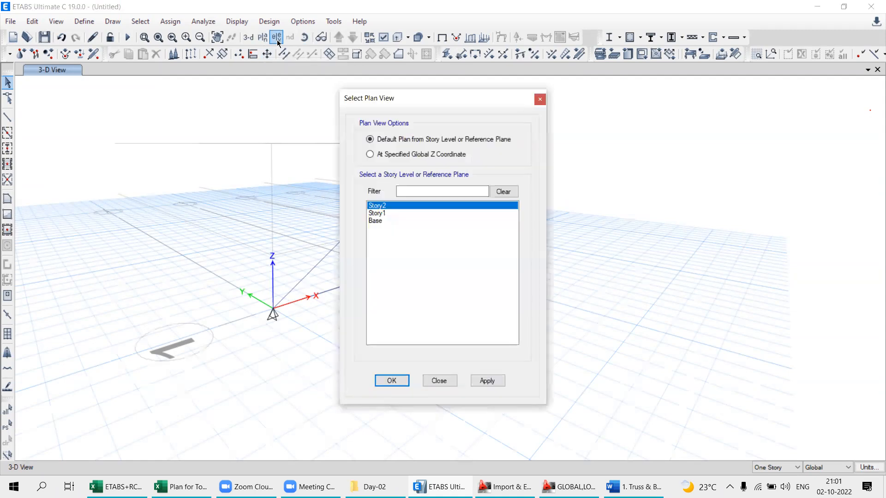
left_click(278, 39)
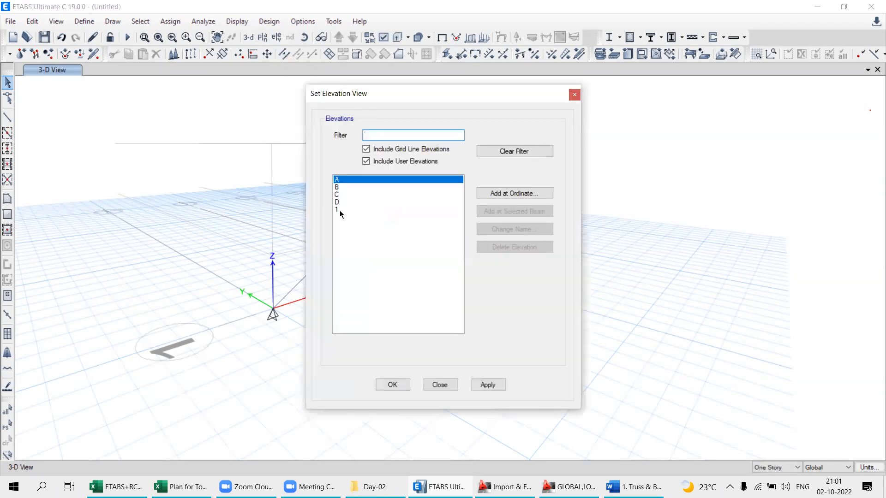
left_click(340, 211)
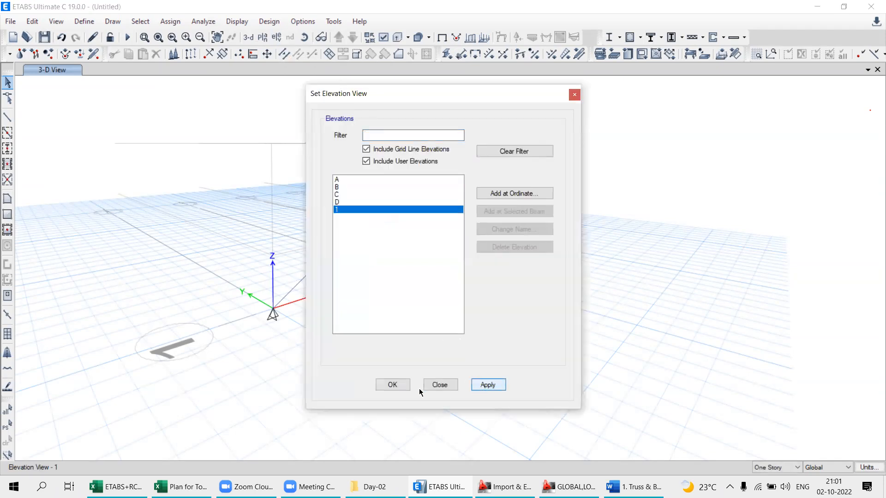
left_click(441, 385)
left_click(444, 385)
middle_click_drag(444, 334, 458, 221)
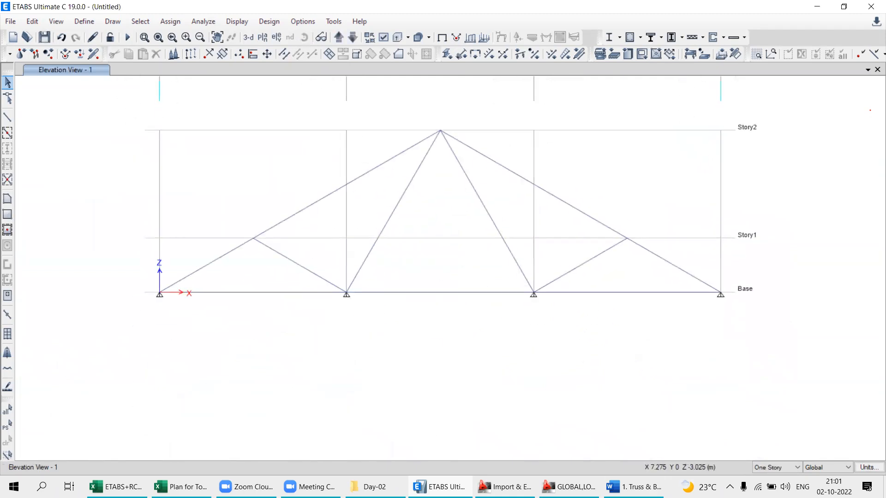
- Check the supports in the Word document's truss figure, and examine the grid B base joint in the ETABS elevation
left_click(634, 487)
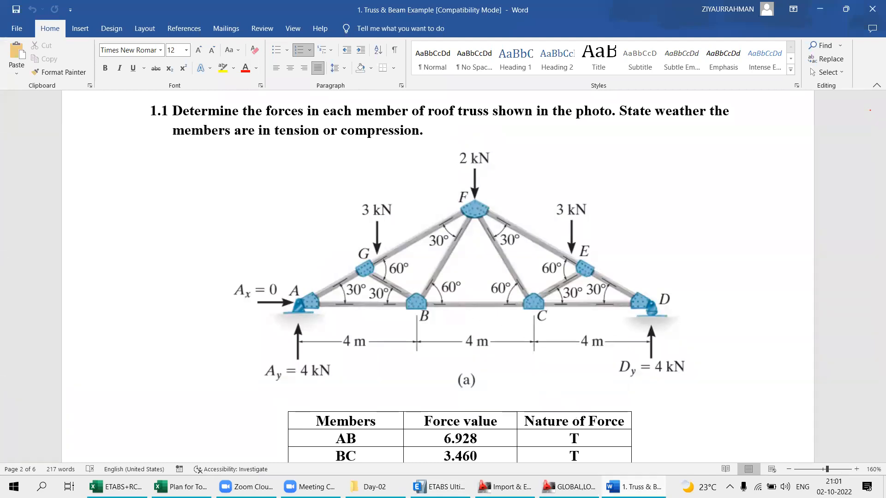
left_click(429, 487)
left_click_drag(326, 263, 386, 325)
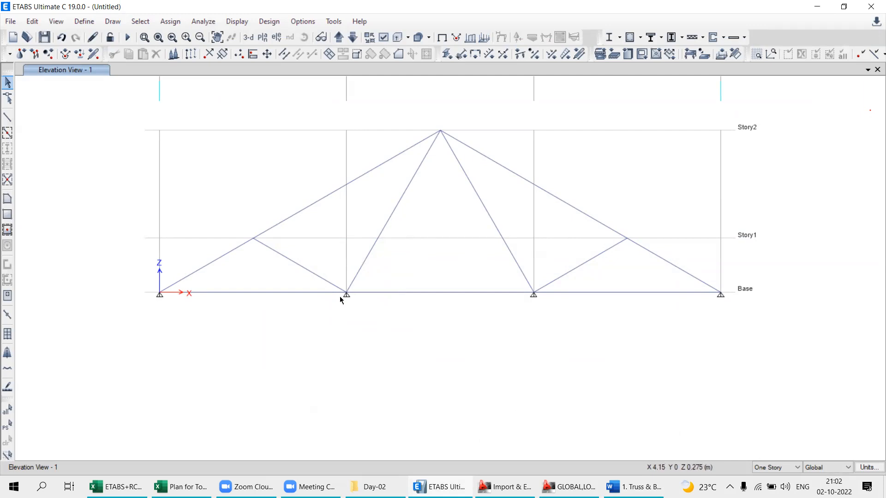
scroll(342, 296, "up", 2)
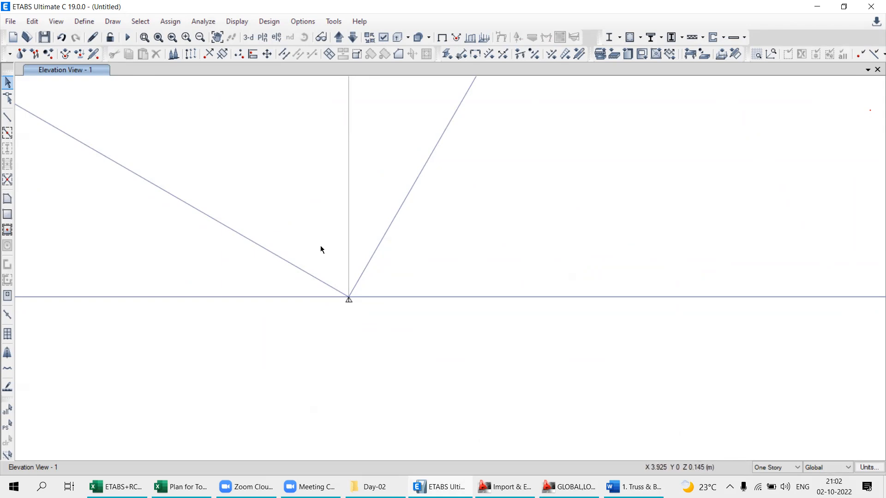
scroll(322, 244, "down", 5)
scroll(343, 257, "up", 5)
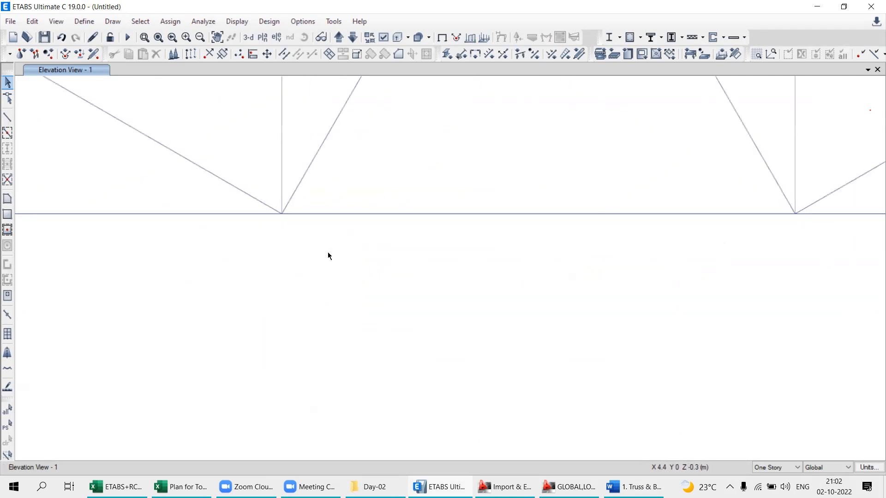
middle_click_drag(295, 236, 358, 248)
scroll(348, 257, "down", 5)
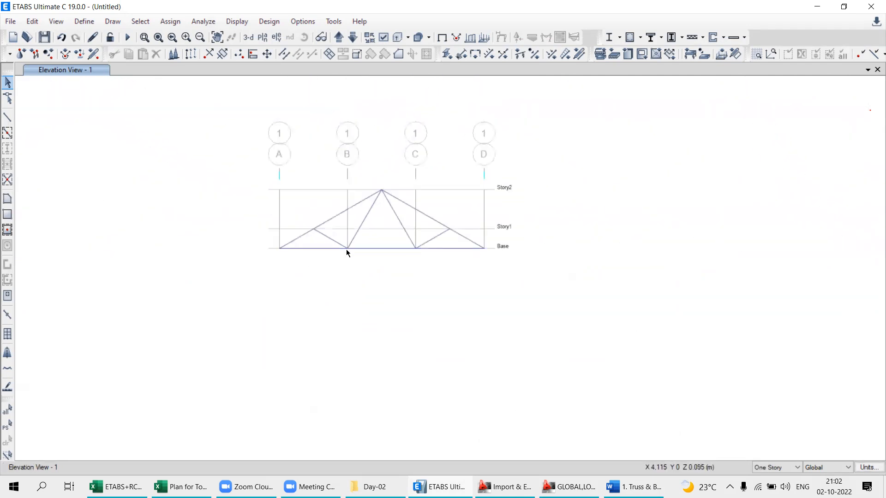
scroll(349, 243, "up", 3)
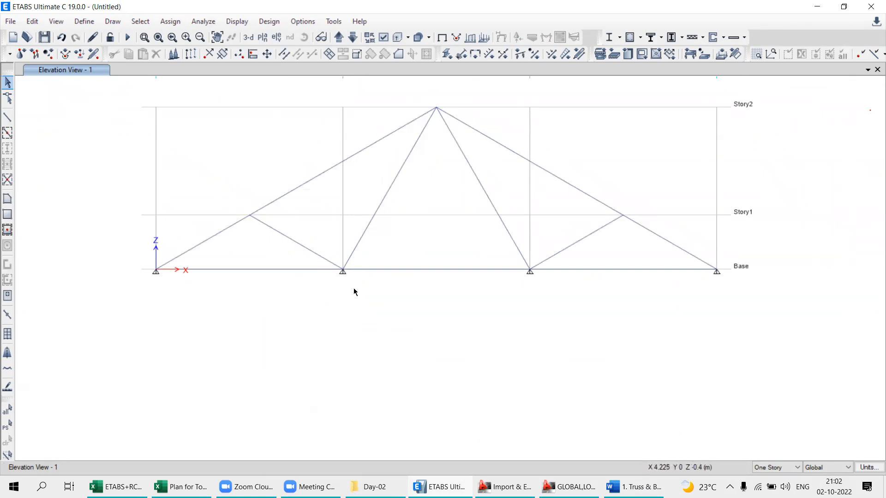
- Window-select the base joint at grid B in the elevation view, and clear the selection
scroll(336, 270, "up", 3)
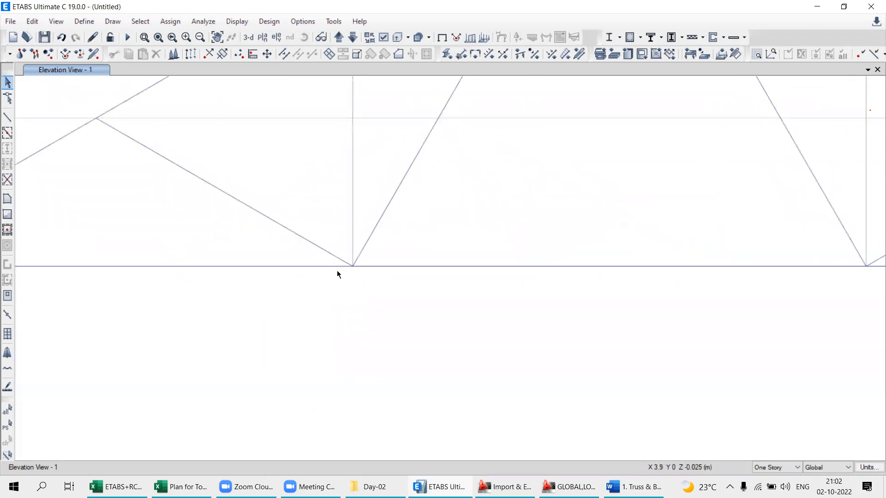
left_click_drag(348, 254, 397, 296)
left_click(354, 267)
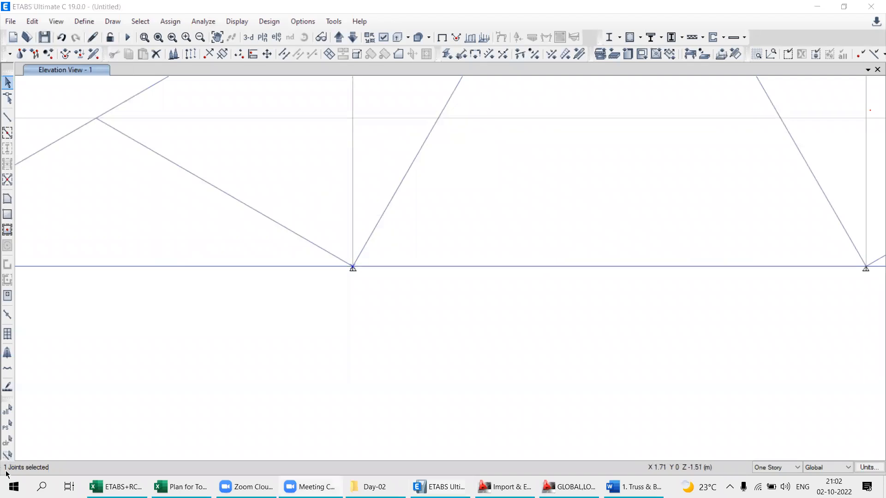
left_click(7, 442)
left_click(7, 442)
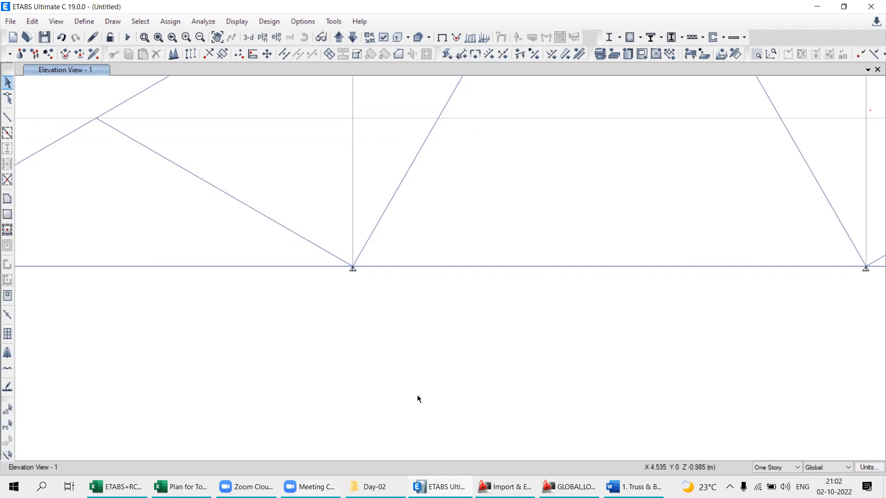
scroll(475, 377, "down", 3)
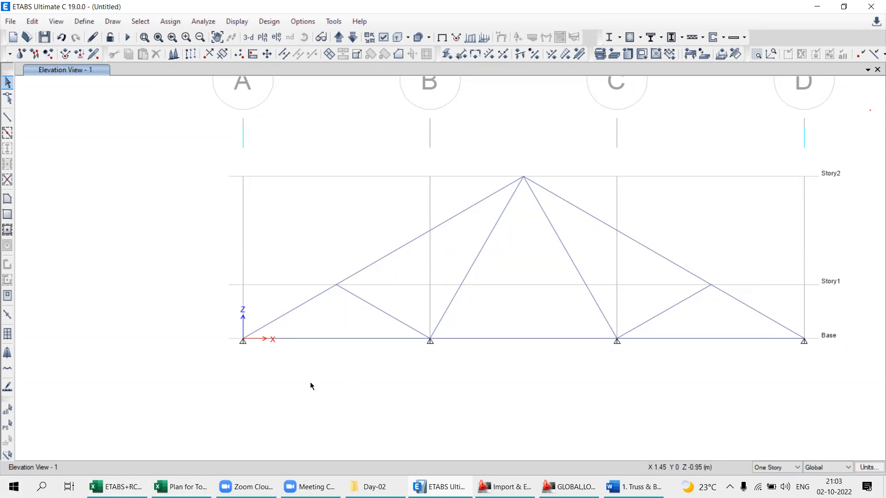
- Examine the story scope choices One Story, All Stories and Similar Stories, keeping One Story active
left_click(762, 468)
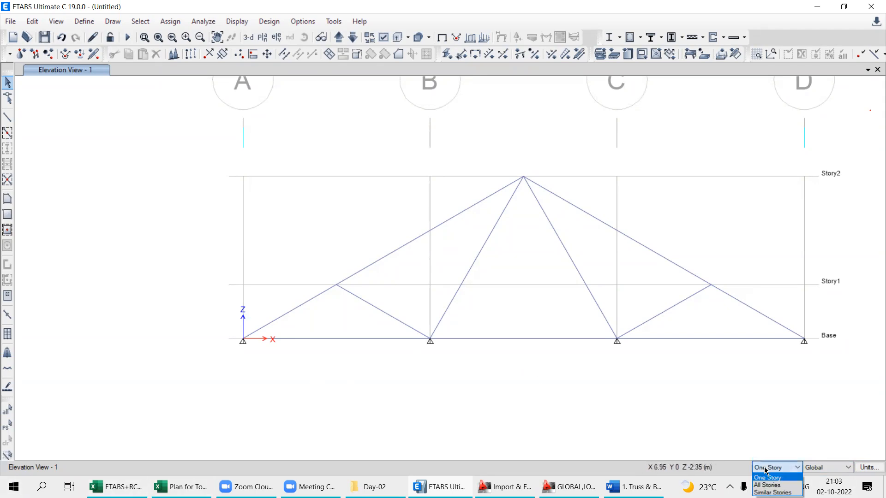
left_click(778, 469)
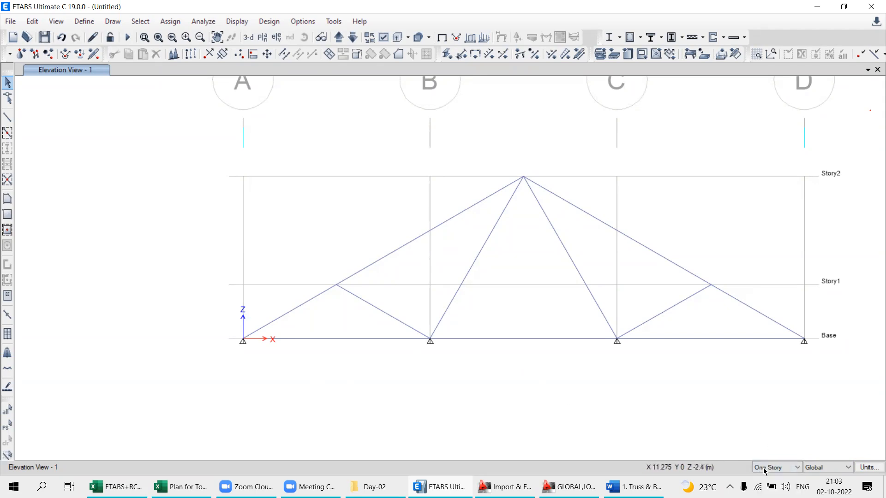
left_click(778, 469)
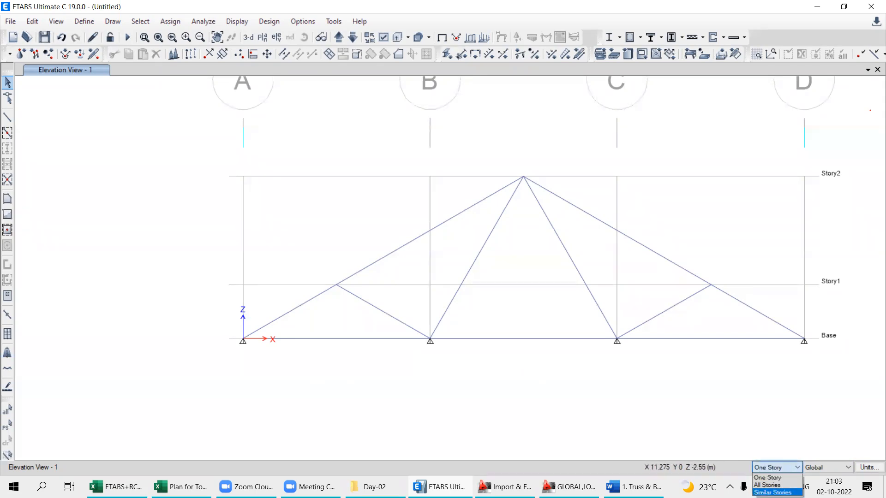
left_click(736, 430)
left_click(767, 469)
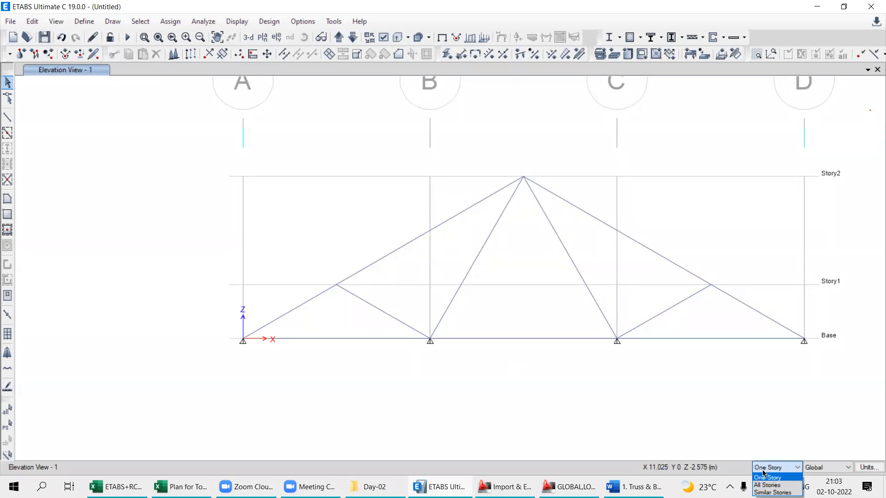
left_click(763, 471)
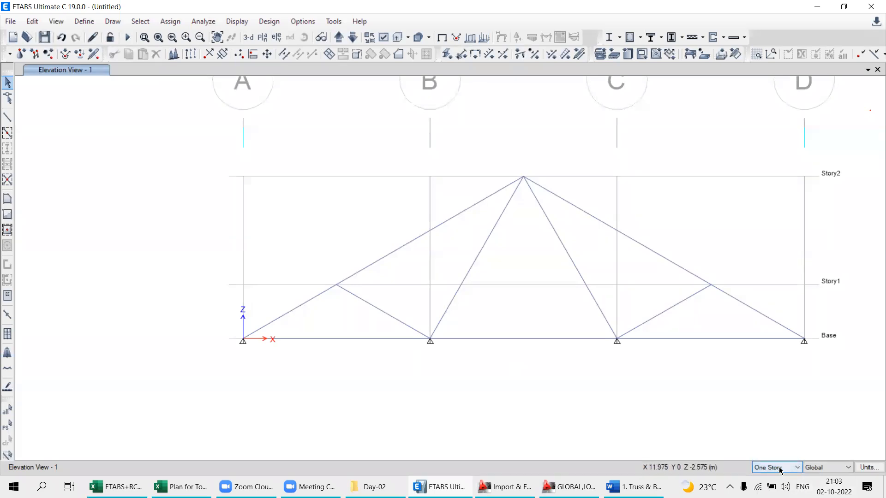
left_click(780, 469)
left_click(767, 472)
left_click(768, 471)
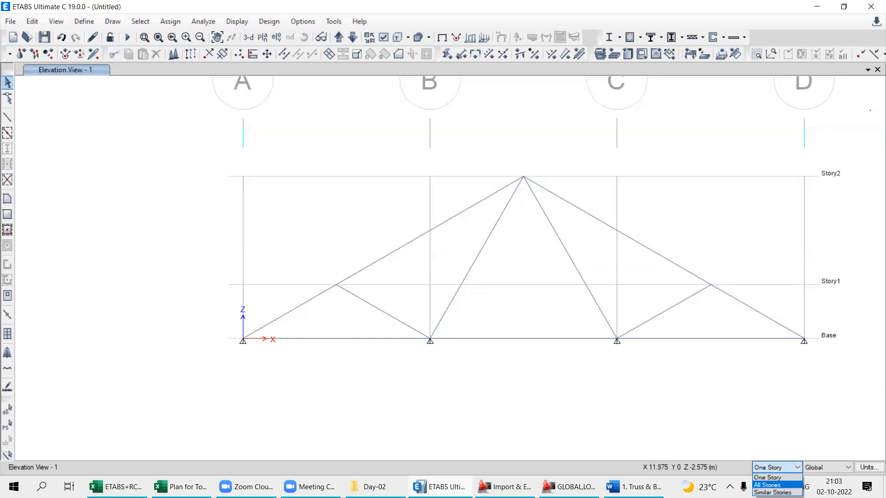
left_click(767, 468)
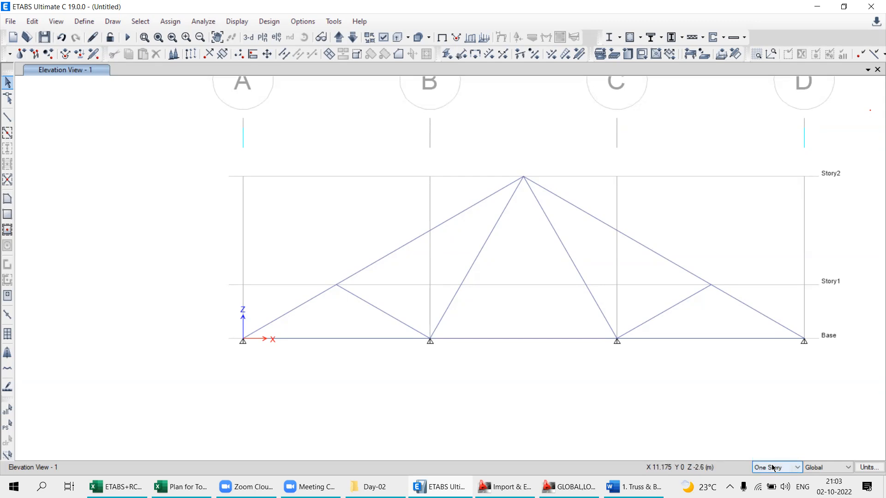
left_click(764, 469)
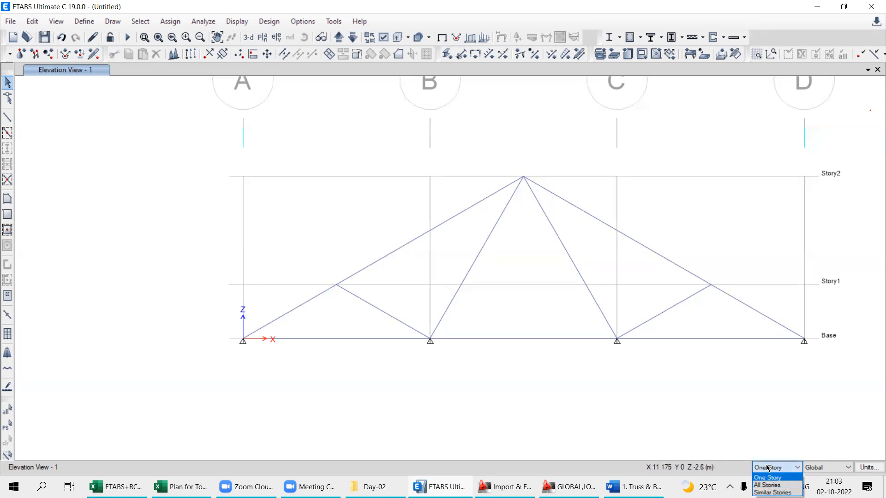
left_click(768, 468)
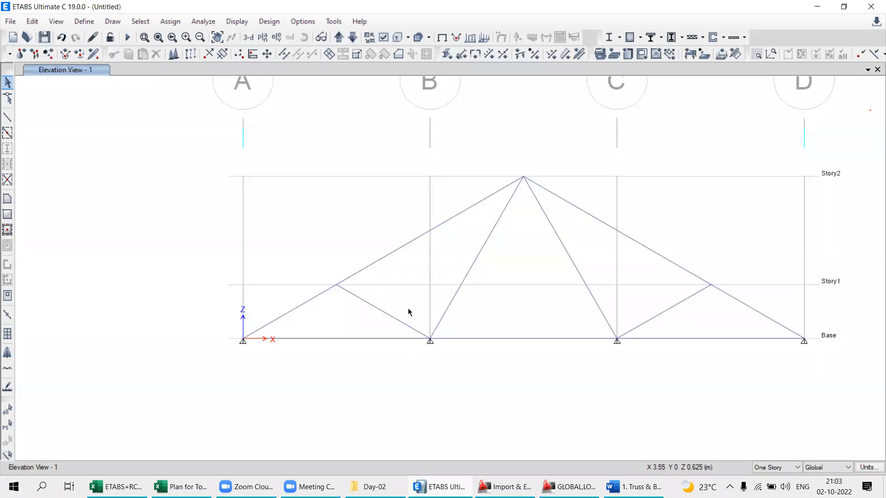
- Select the base joint at grid B and the short web member rising from the grid C base joint, and clear the selection
left_click(430, 343)
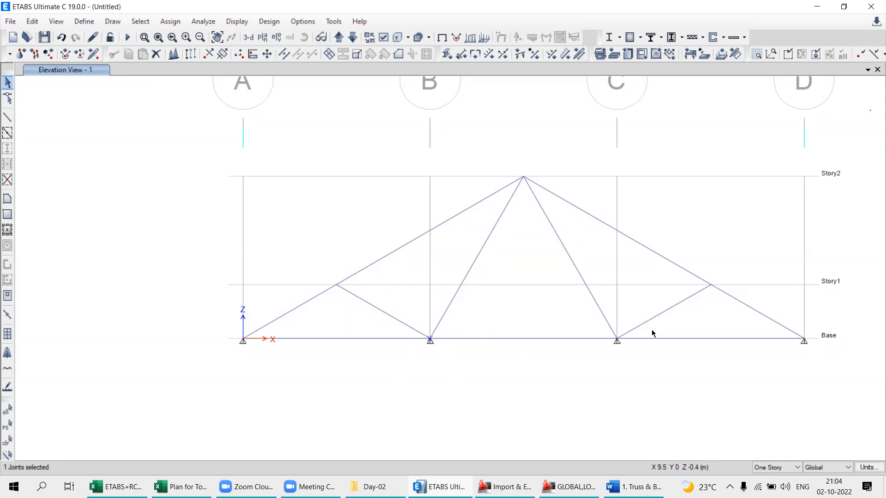
left_click(620, 336)
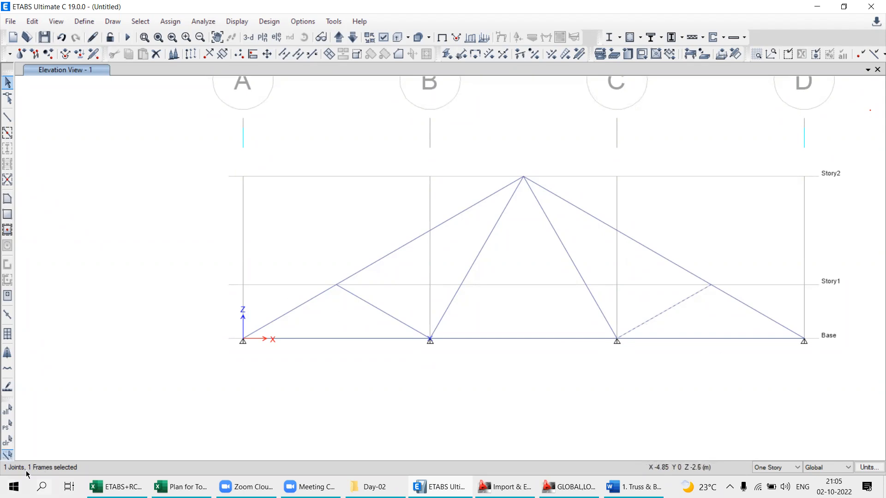
left_click(11, 442)
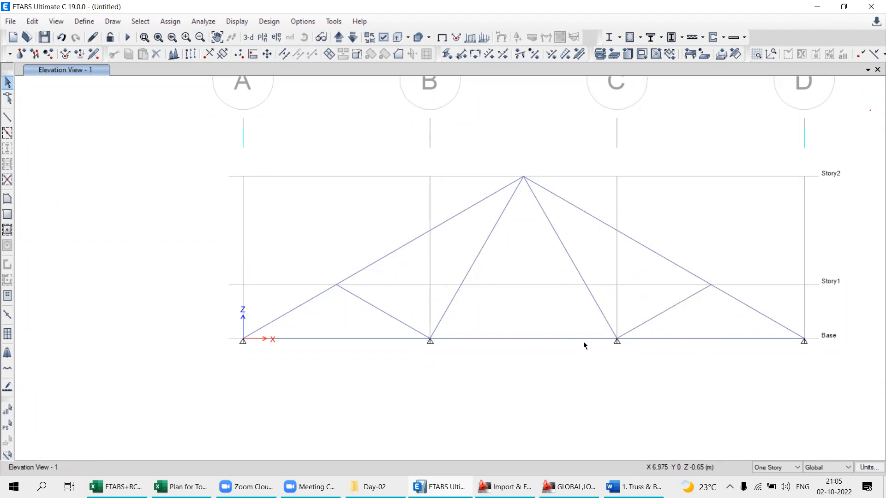
- Select the diagonal from the grid B base to the apex together with the grid B base joint, and clear the selection
left_click_drag(608, 327, 641, 356)
scroll(425, 356, "up", 3)
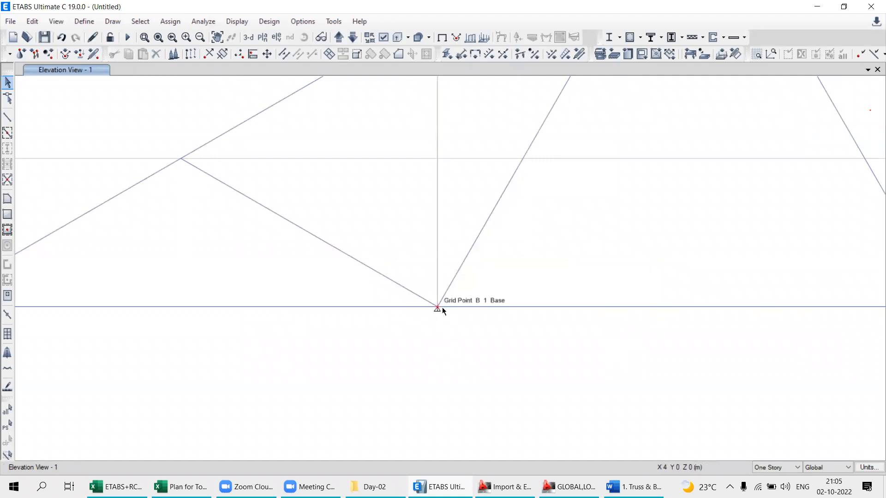
left_click(475, 245)
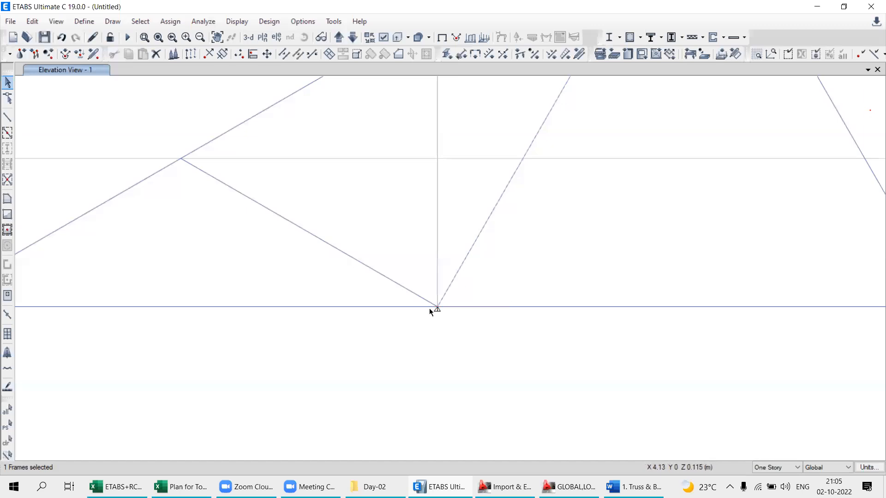
scroll(611, 279, "down", 3)
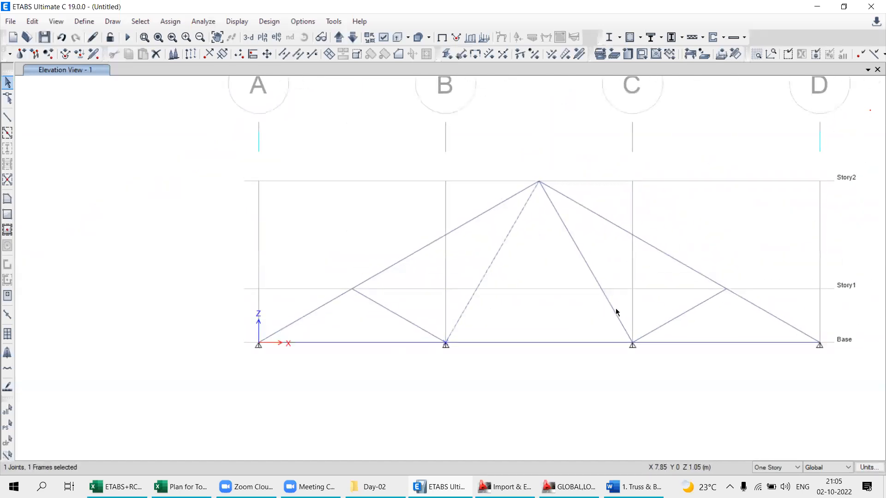
left_click(7, 441)
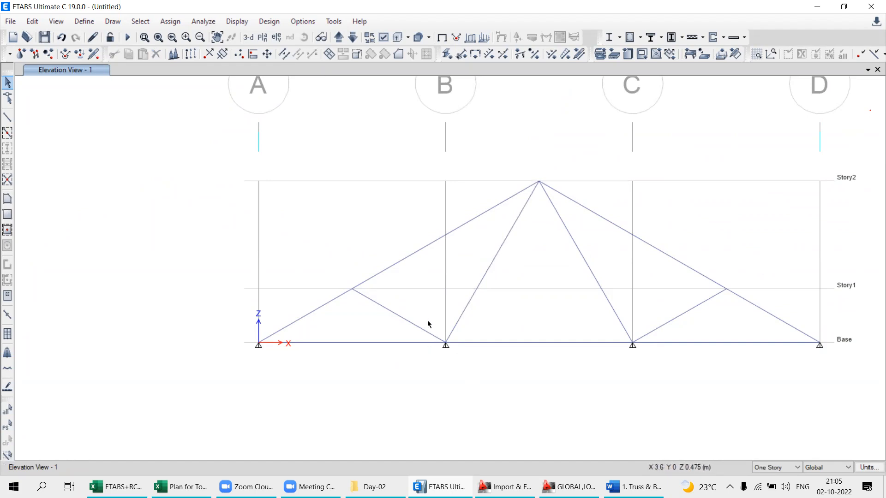
- Repeatedly window-select only the grid B base joint, with windows crossing but not enclosing its members, clearing the selection each time
left_click_drag(425, 324, 479, 359)
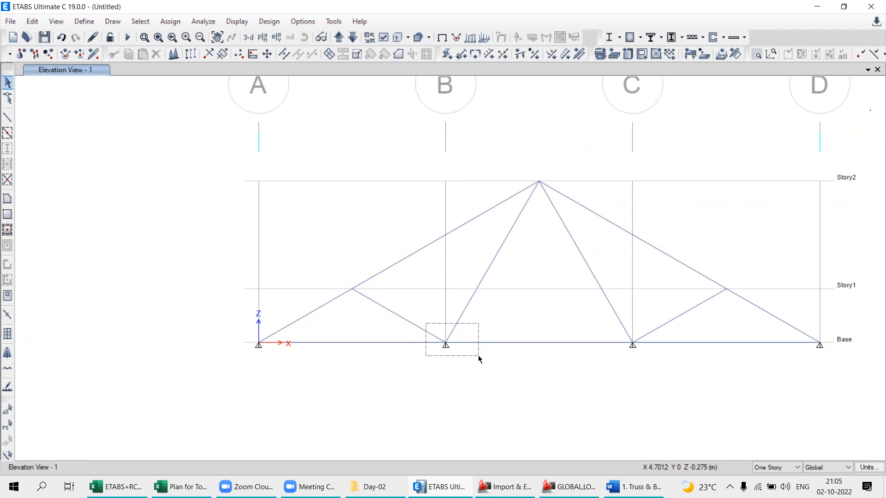
mouse_move(479, 358)
left_mouse_down()
mouse_move(477, 336)
mouse_move(483, 369)
left_mouse_up()
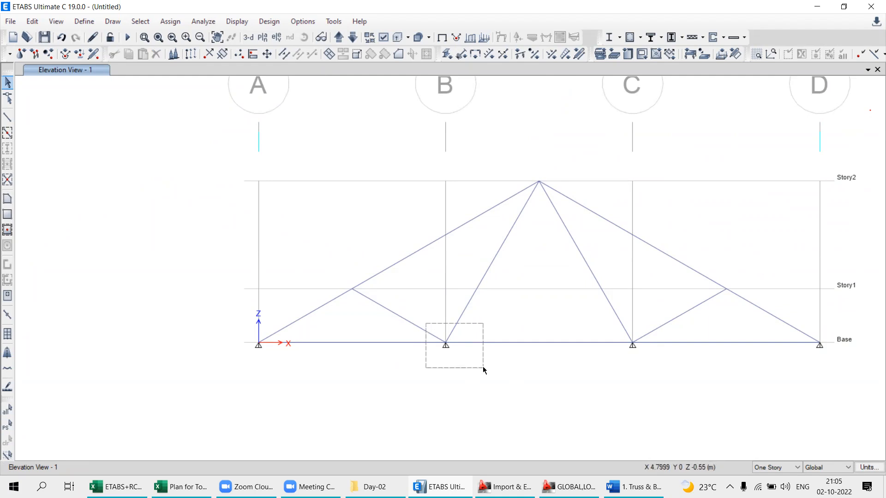
left_click_drag(484, 369, 485, 369)
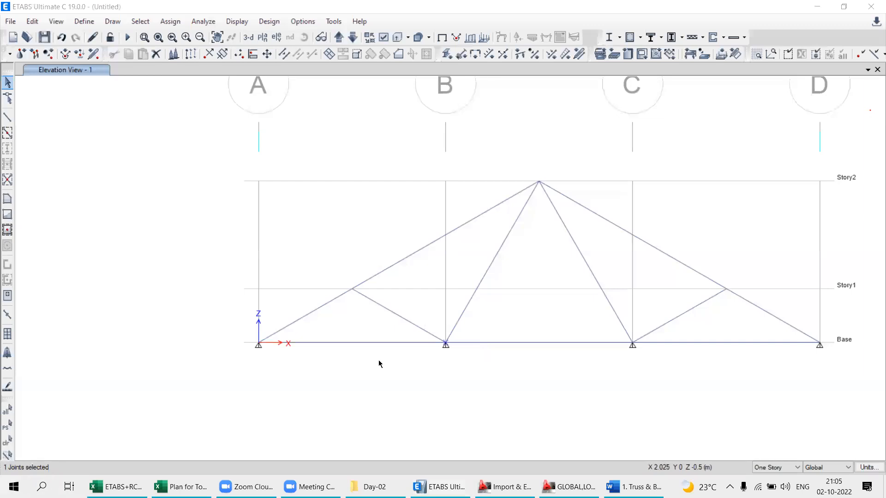
left_click_drag(419, 310, 508, 375)
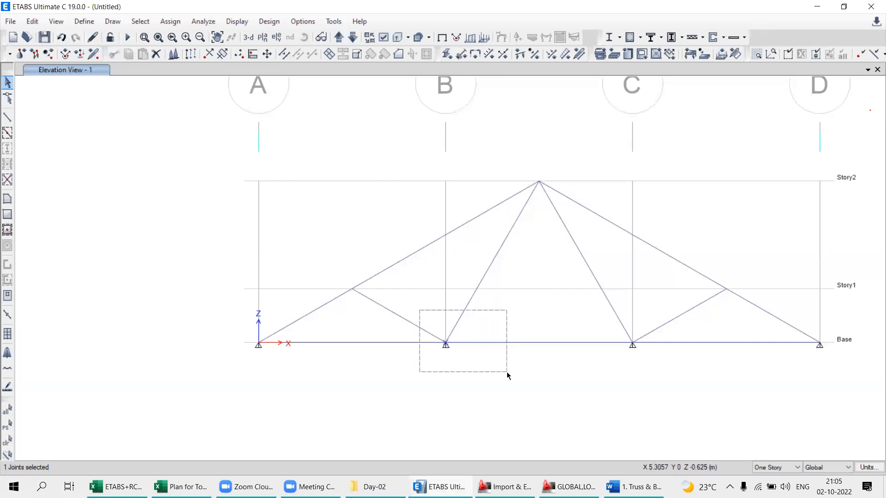
left_click_drag(508, 375, 508, 375)
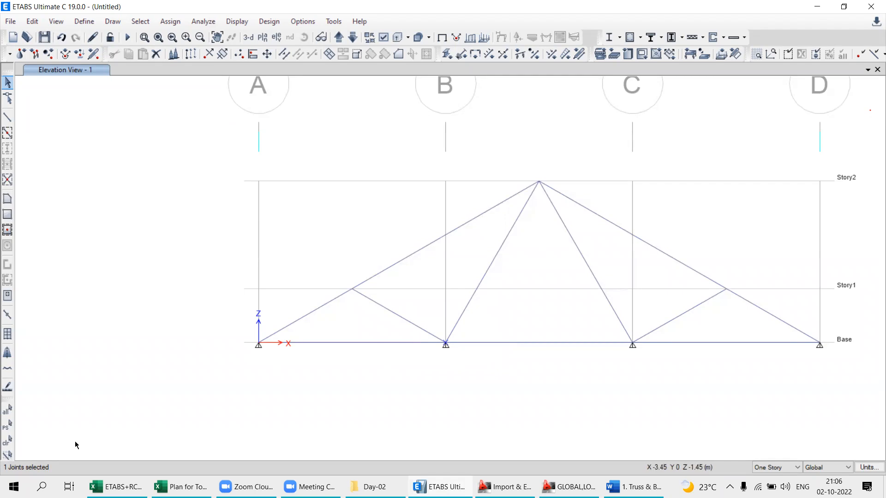
left_click(7, 441)
left_click_drag(414, 305, 496, 385)
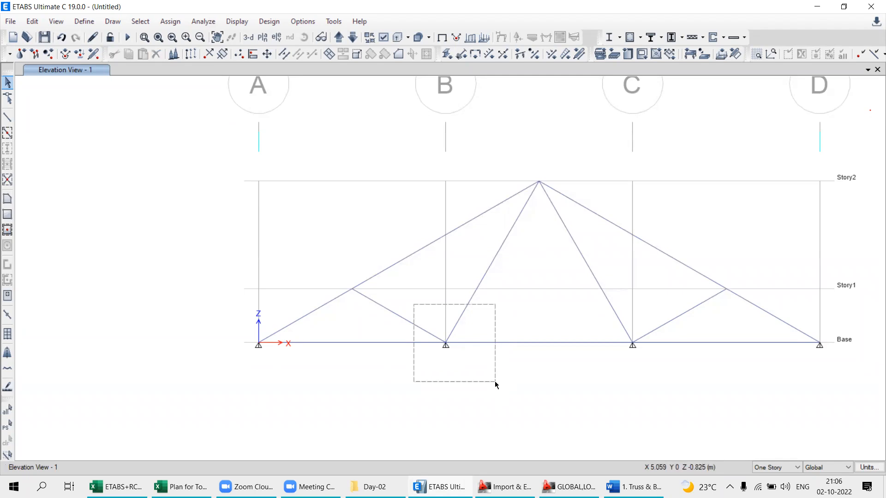
left_click_drag(495, 382, 491, 378)
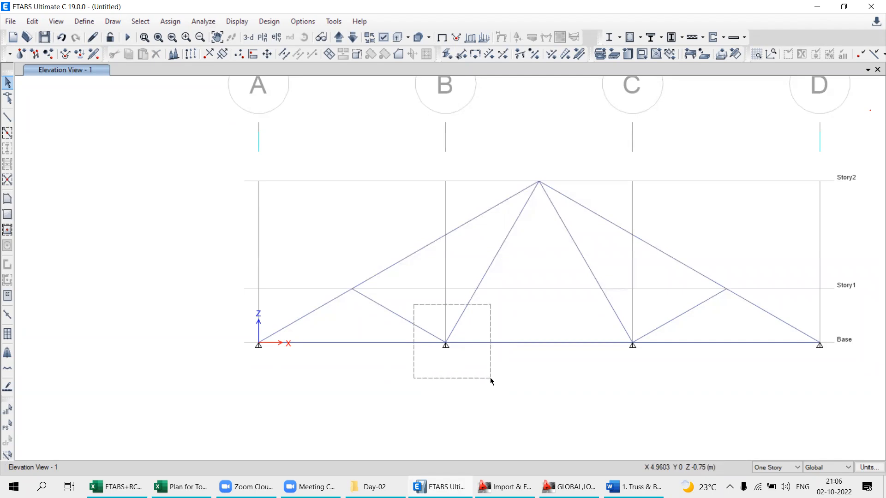
left_click_drag(490, 378, 490, 378)
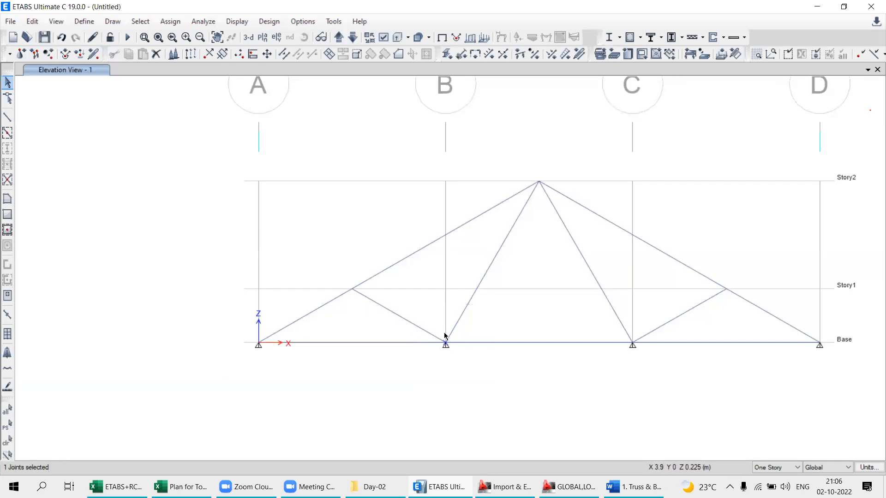
left_click(6, 445)
- Select the four frame members meeting at the grid B base joint, and clear the selection
left_click_drag(412, 305, 484, 372)
left_click(391, 313)
left_click(380, 342)
left_click(469, 342)
left_click(460, 319)
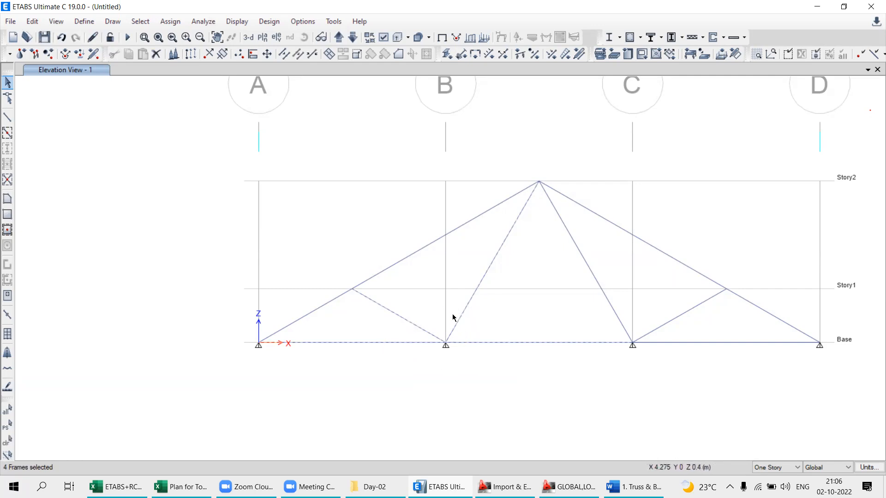
left_click(7, 442)
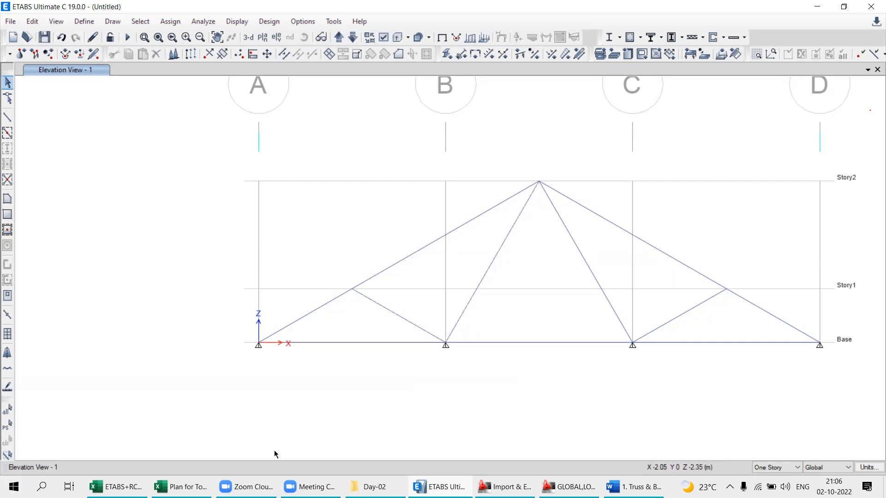
- Window-select the short web member between the Story1 joint and the grid B base joint with both end joints, and clear the selection
mouse_move(415, 305)
left_mouse_down()
mouse_move(515, 412)
mouse_move(464, 375)
mouse_move(481, 377)
mouse_move(480, 365)
mouse_move(491, 377)
mouse_move(476, 387)
mouse_move(467, 360)
mouse_move(479, 372)
mouse_move(430, 308)
mouse_move(415, 304)
left_mouse_up()
left_click_drag(324, 257, 501, 369)
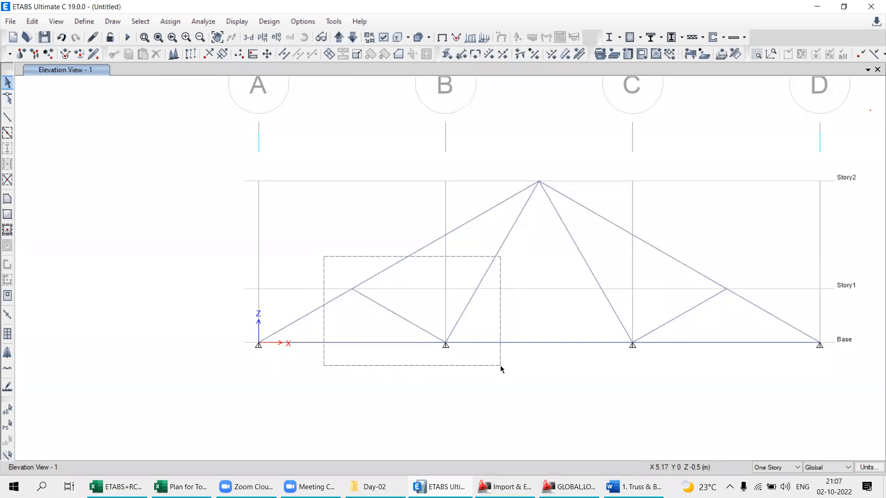
left_click_drag(502, 369, 500, 369)
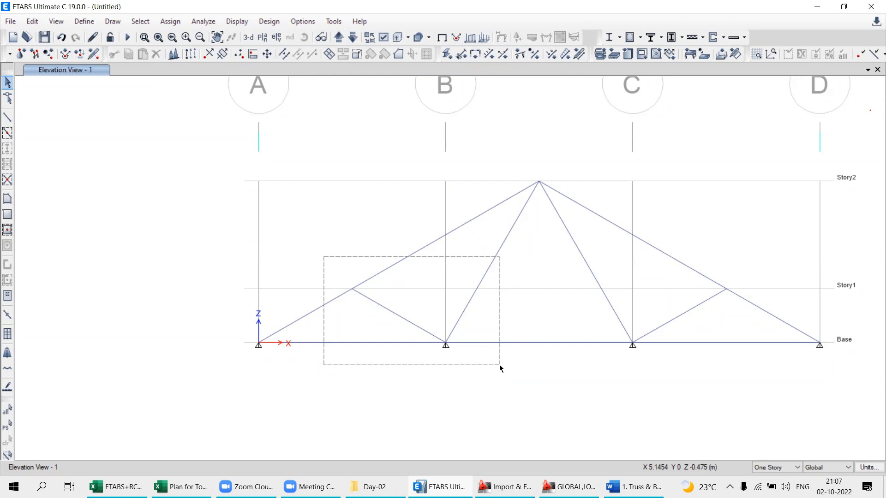
left_click_drag(499, 365, 499, 364)
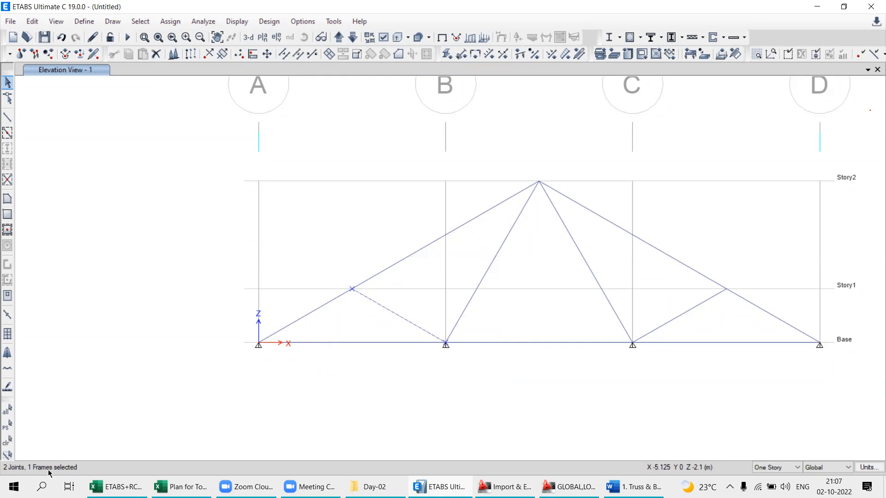
left_click(3, 447)
- Select the top chord member running from the grid A base to the apex, and clear the selection
left_click_drag(216, 273, 527, 365)
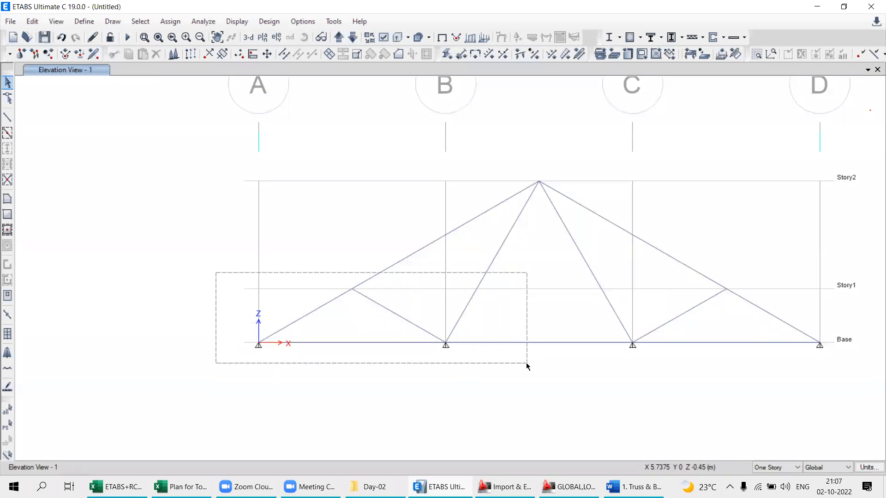
left_click_drag(527, 366, 526, 366)
left_click_drag(527, 364, 520, 357)
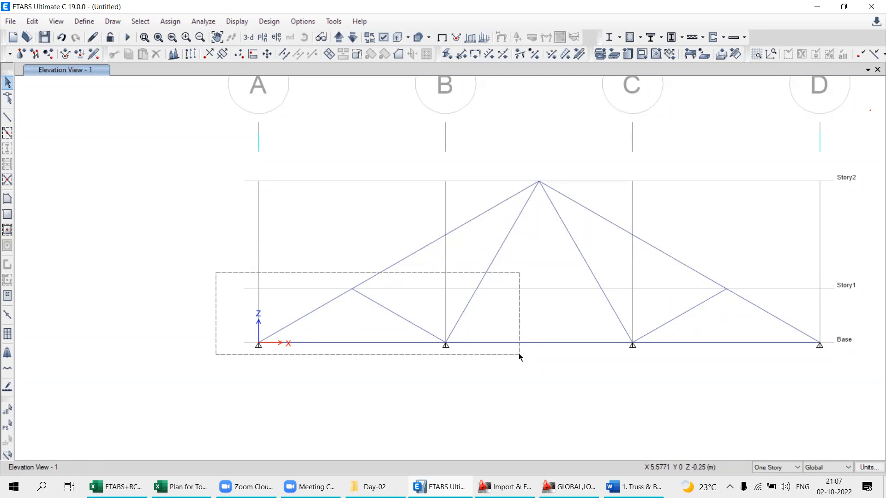
left_click_drag(519, 358, 139, 221)
left_click(401, 261)
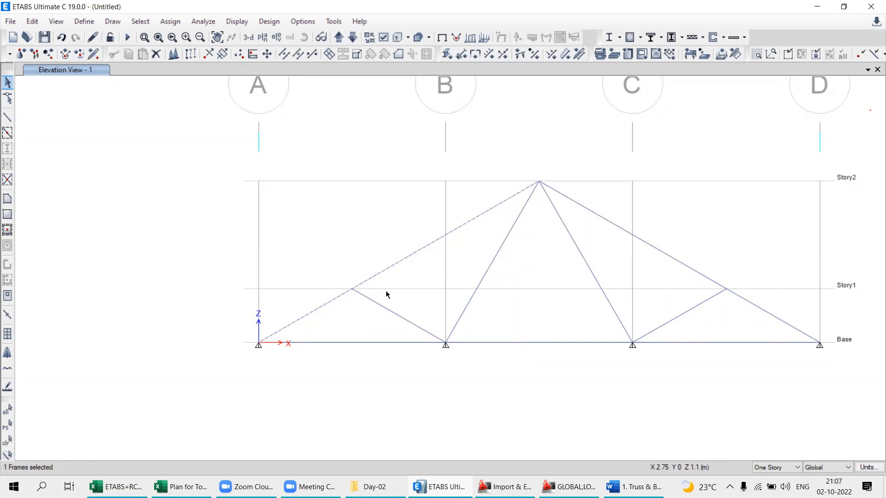
left_click(8, 441)
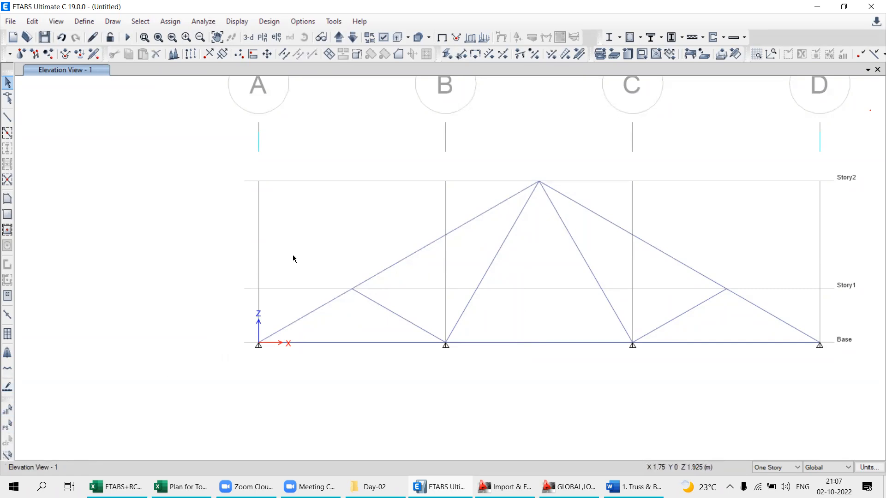
- Window-select the bottom chord between grids A and B and the short web member with their joints, and clear the selection
left_click_drag(190, 268, 534, 382)
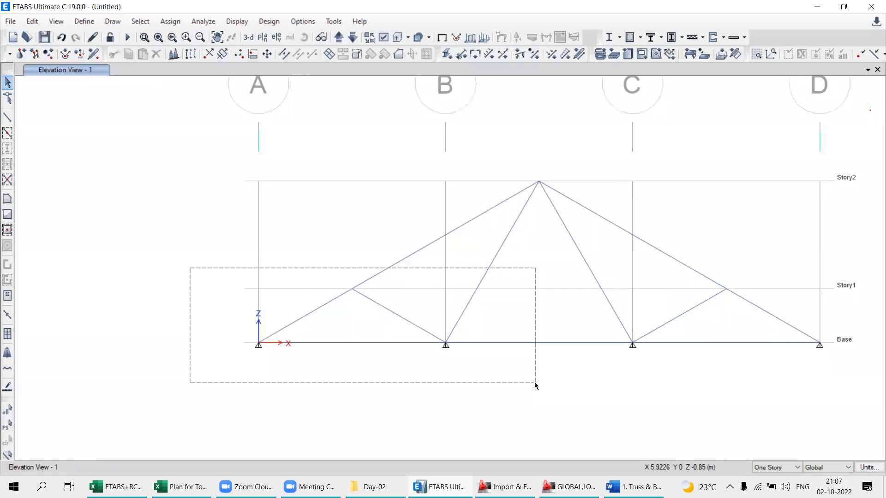
left_click_drag(536, 383, 526, 377)
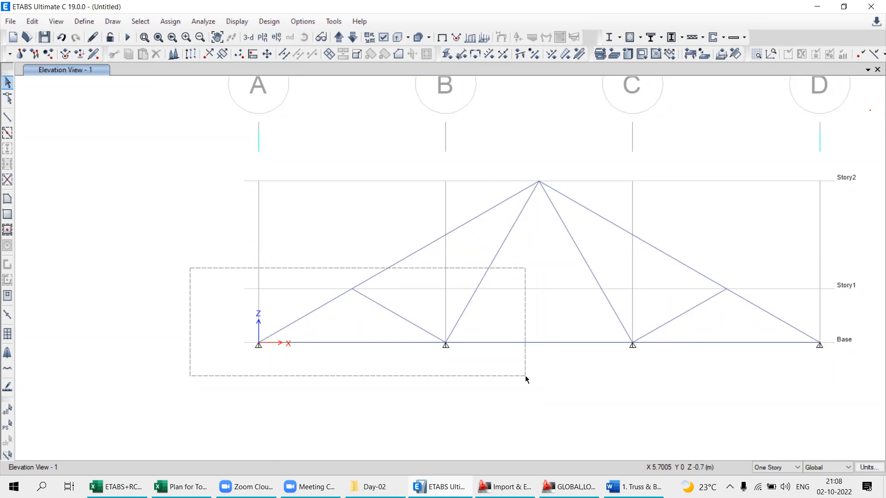
left_click_drag(526, 379, 525, 378)
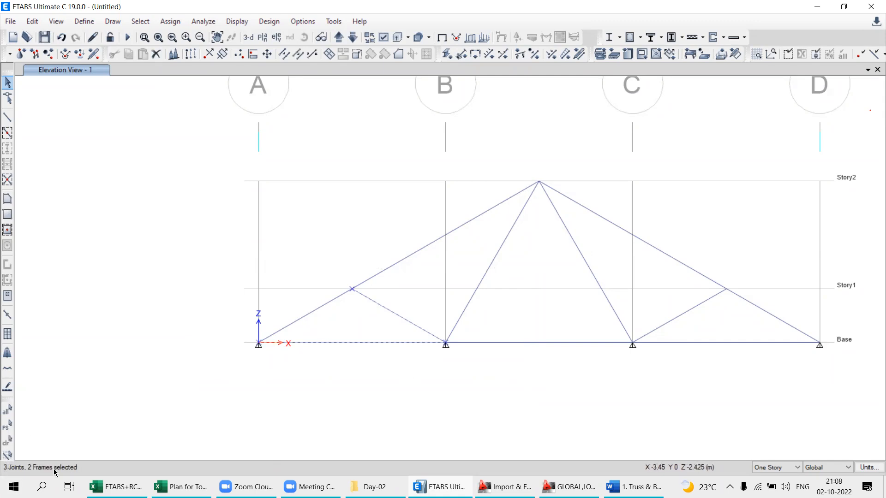
left_click(7, 440)
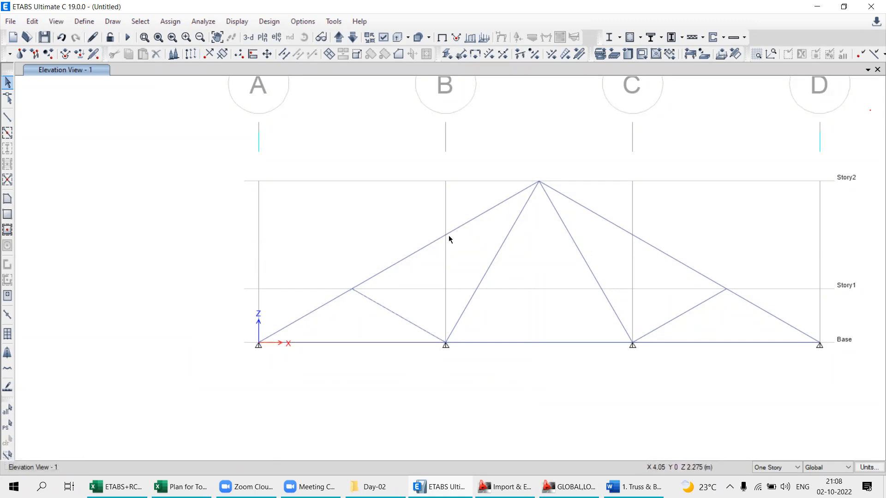
- Use a crossing window around the short web member near grid B to select every member it touches, and clear the selection
left_click_drag(461, 276, 324, 364)
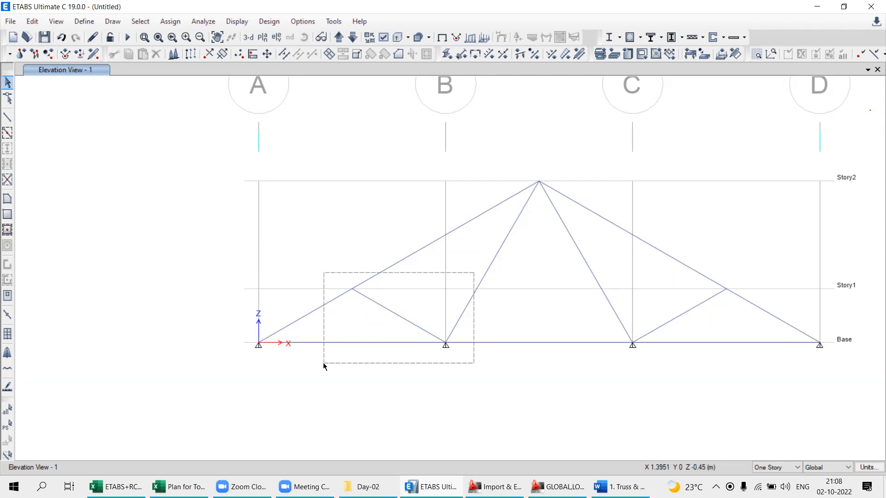
left_click_drag(323, 364, 324, 362)
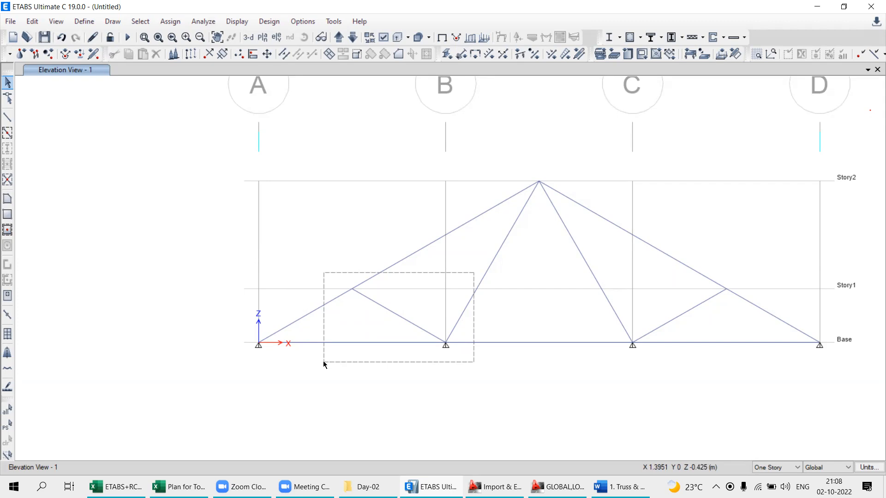
mouse_move(324, 362)
left_mouse_down()
mouse_move(368, 350)
mouse_move(325, 360)
mouse_move(317, 352)
left_mouse_up()
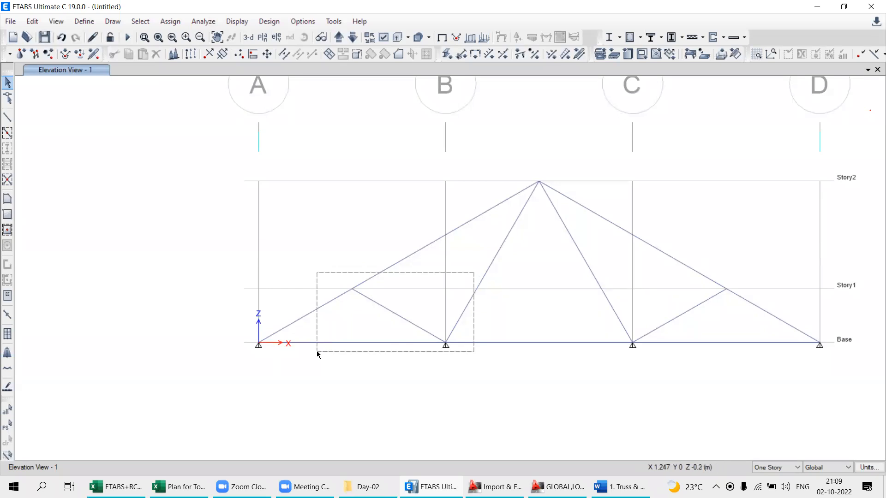
left_click_drag(317, 351, 327, 367)
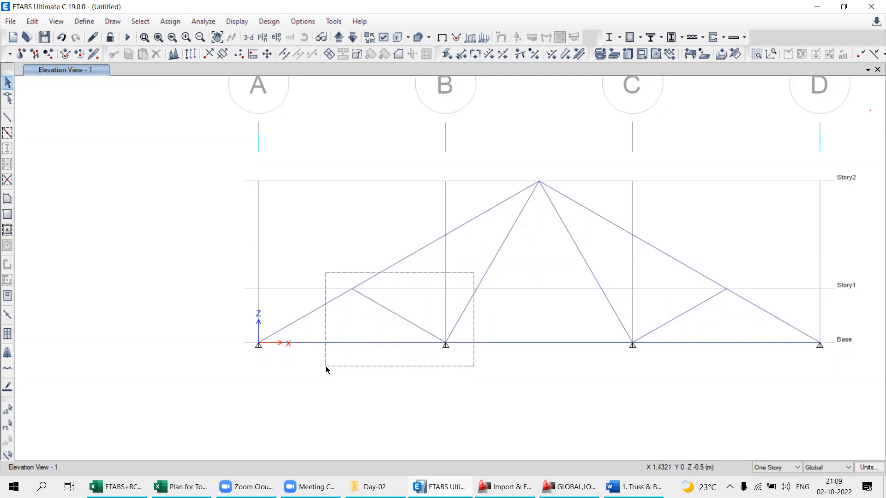
left_click_drag(326, 367, 327, 365)
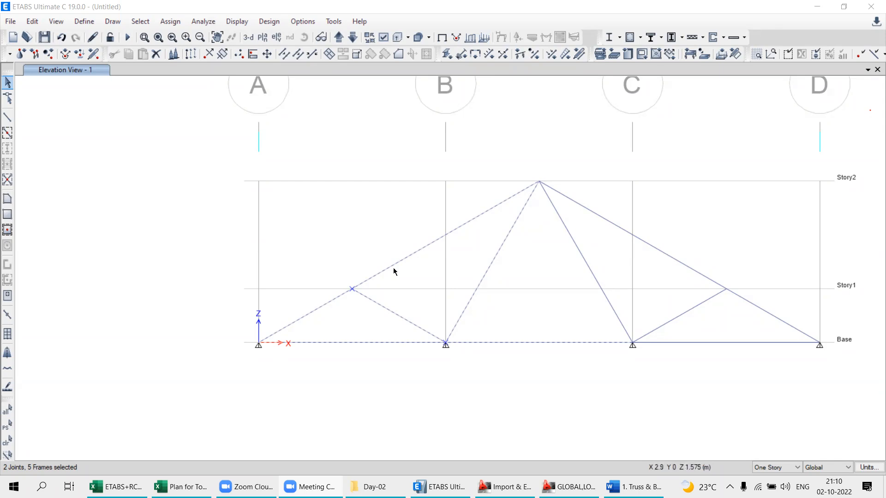
middle_click_drag(470, 371, 343, 376)
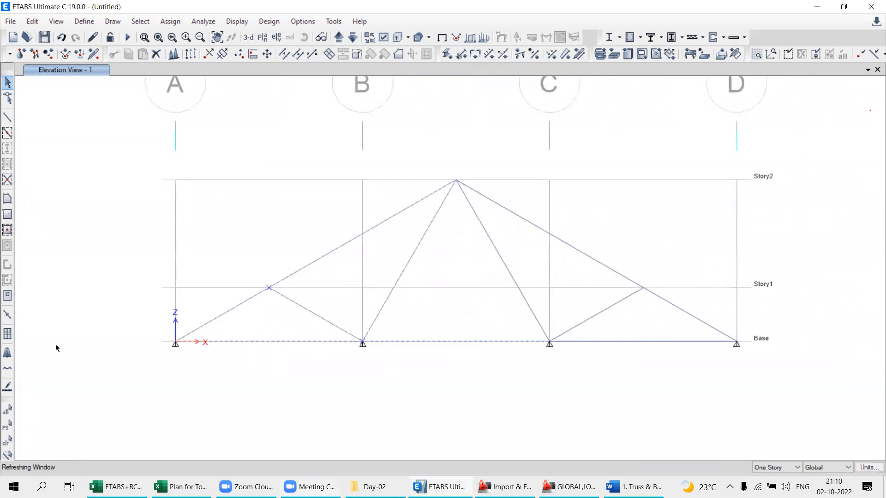
left_click(6, 442)
- Demonstrate a crossing window and an enclosing window around the short web member near grid B without keeping a selection
middle_click_drag(291, 311, 382, 293)
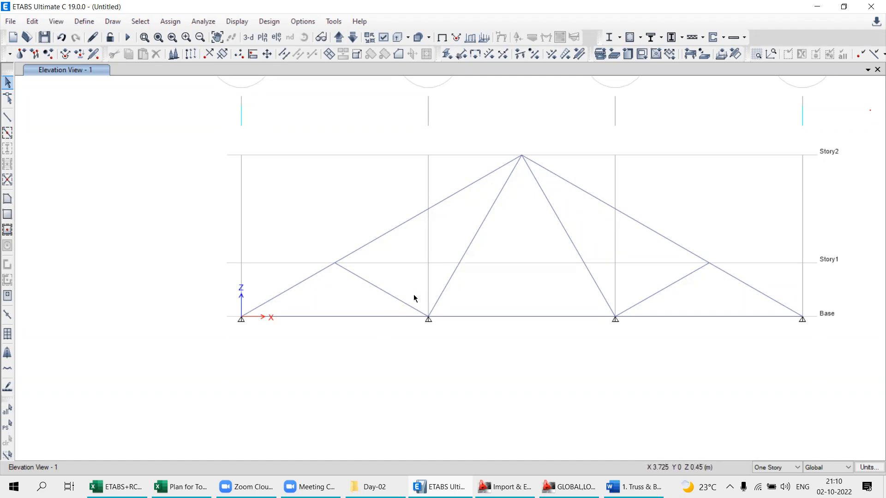
middle_click_drag(467, 309, 429, 344)
left_click_drag(350, 302, 308, 335)
key("Escape")
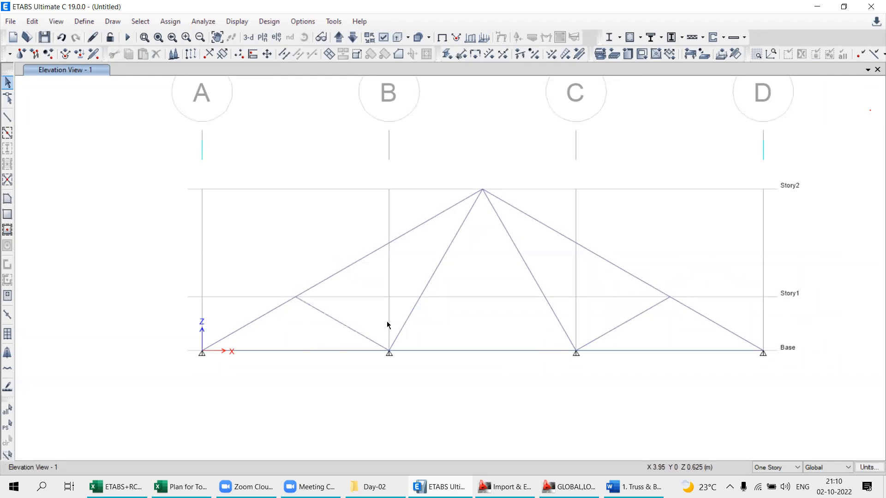
left_click_drag(481, 283, 272, 375)
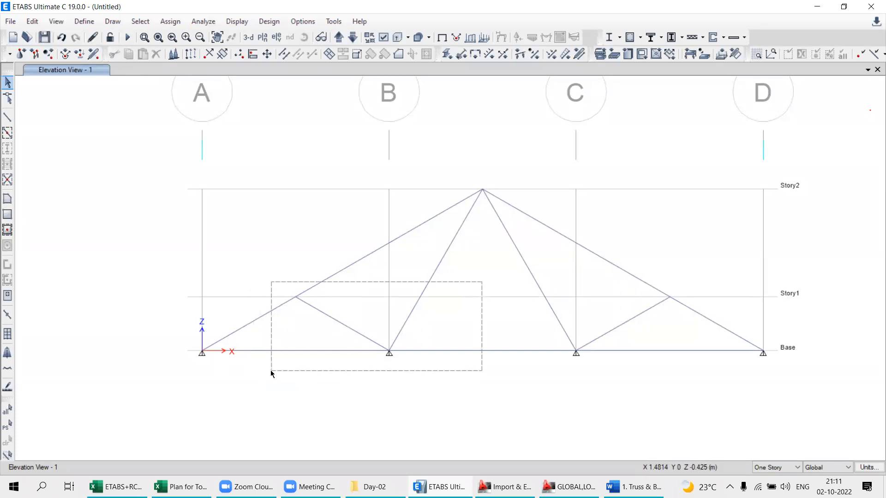
left_click_drag(271, 372, 272, 372)
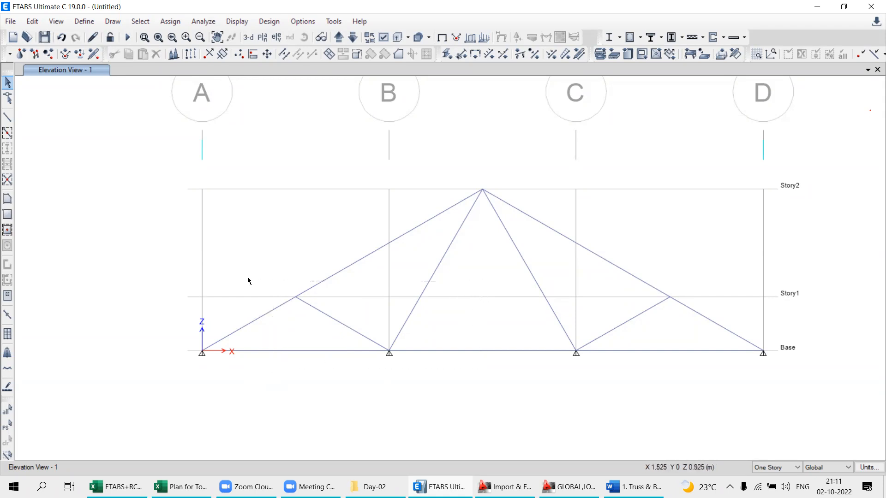
left_click_drag(238, 281, 455, 376)
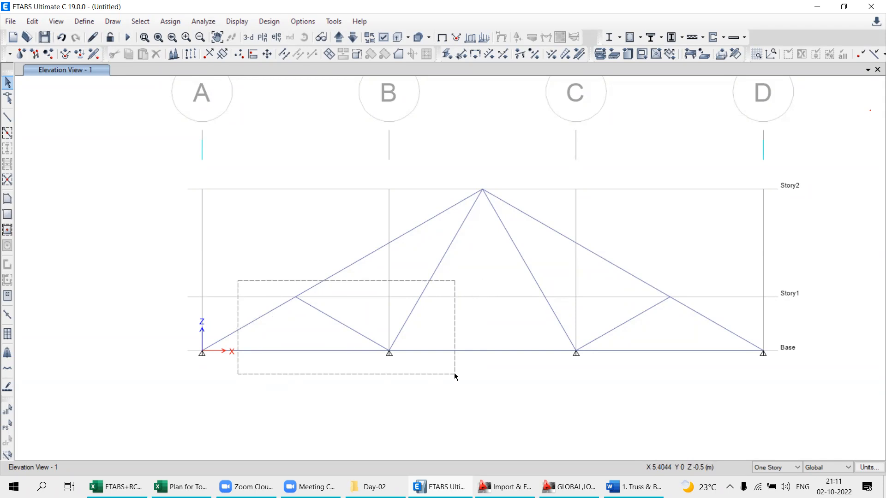
left_click_drag(455, 373, 455, 373)
- Switch to Word to check the supports of roof truss example 1.1, and return to ETABS
middle_click_drag(540, 340, 536, 337)
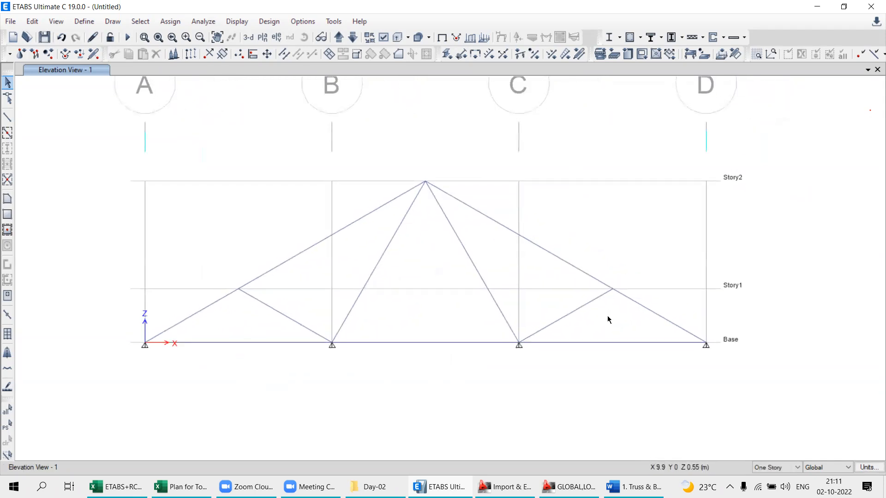
scroll(336, 350, "up", 3)
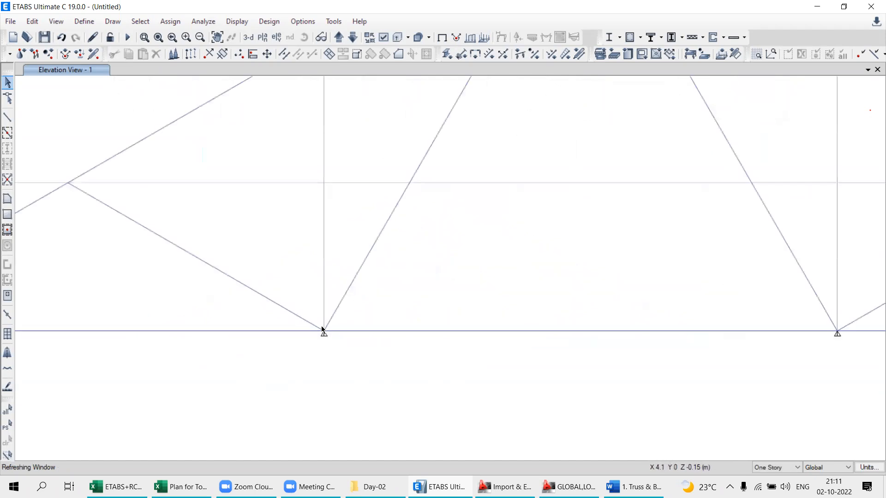
left_click_drag(300, 296, 272, 263)
scroll(355, 323, "down", 3)
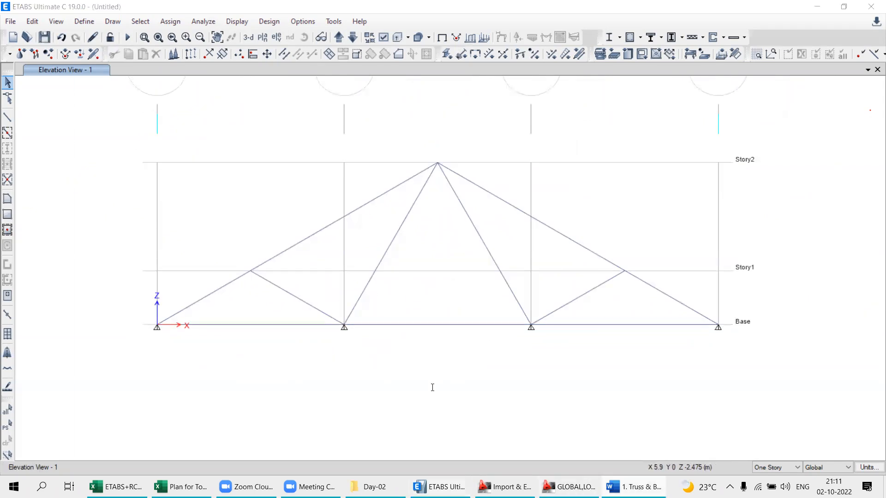
key("alt+Tab")
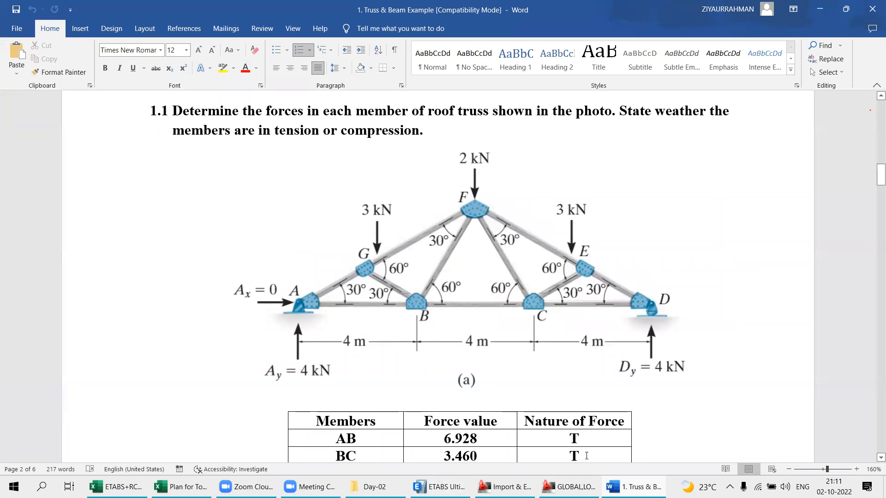
left_click(638, 487)
- Select the base joints at grids B and C and set their joint restraints to free, with all translations and rotations unchecked
left_click_drag(324, 295, 391, 356)
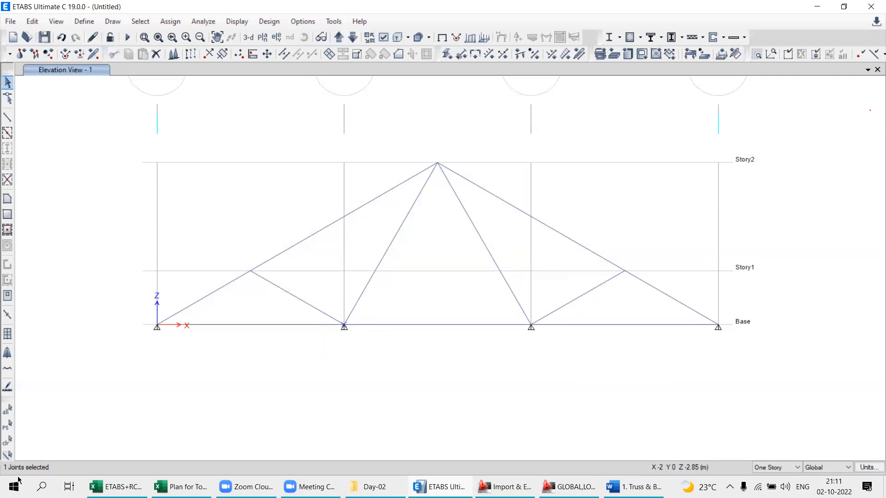
left_click_drag(508, 305, 576, 356)
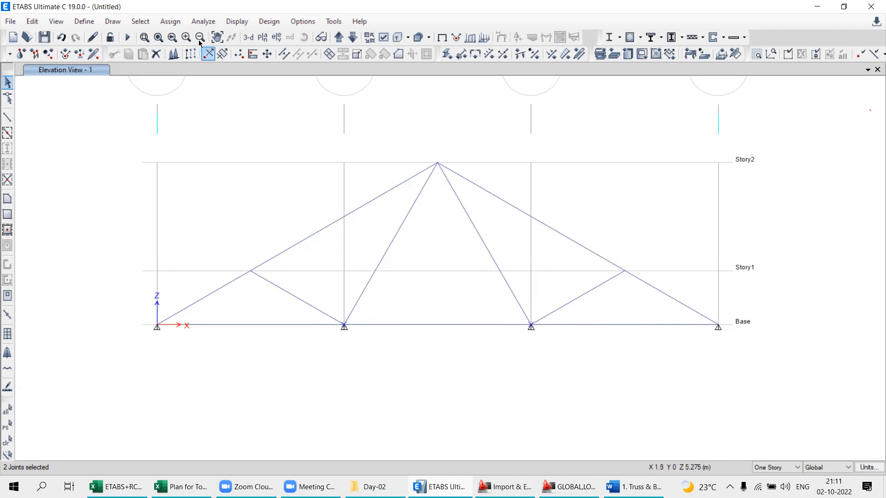
left_click(170, 21)
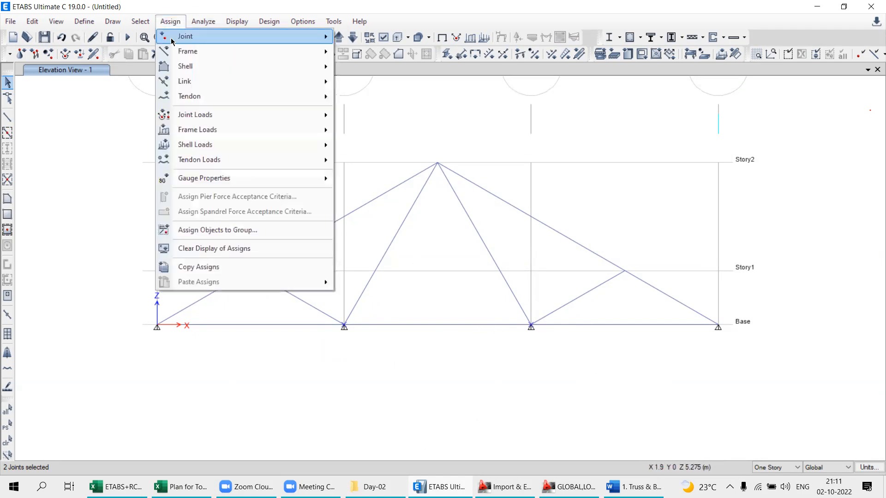
mouse_move(173, 40)
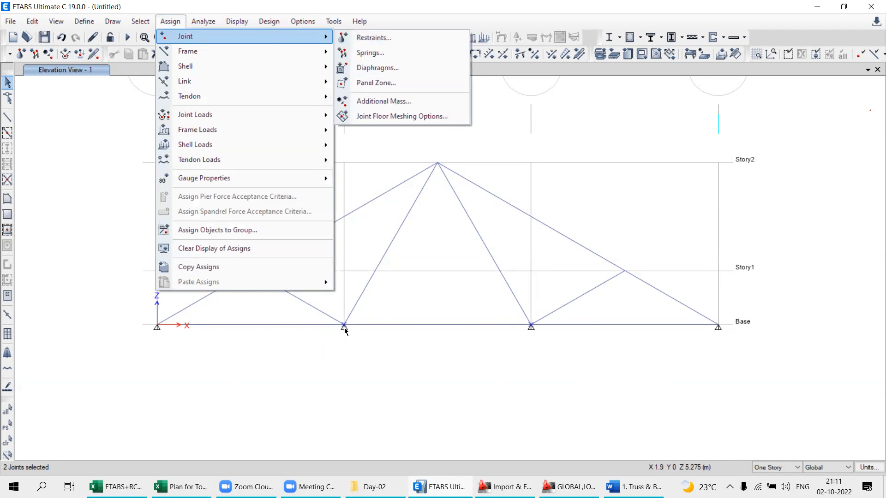
left_click(373, 39)
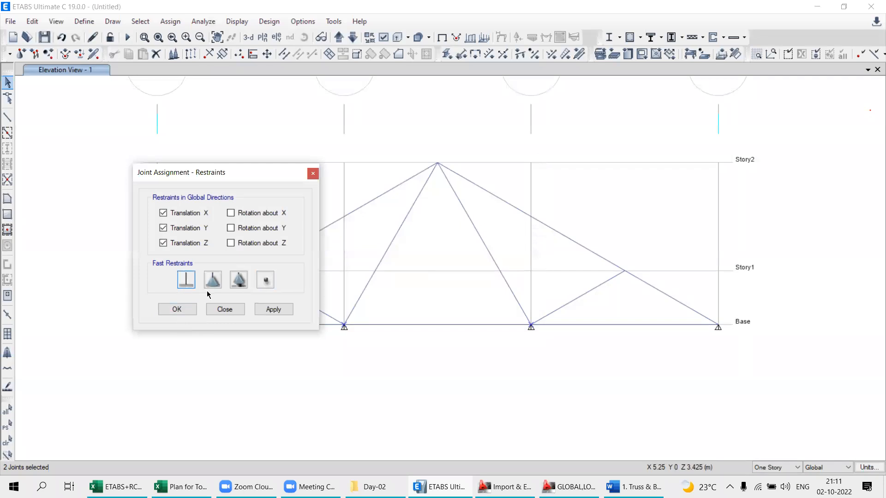
left_click(240, 283)
left_click(267, 282)
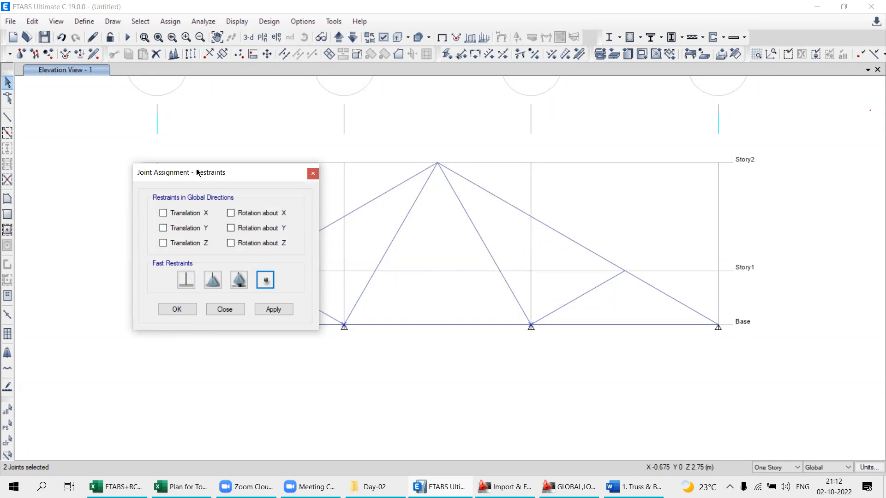
- Compare the fixed, pinned and roller fast restraints for the two joints, and return the setting to free
left_click_drag(185, 177, 249, 168)
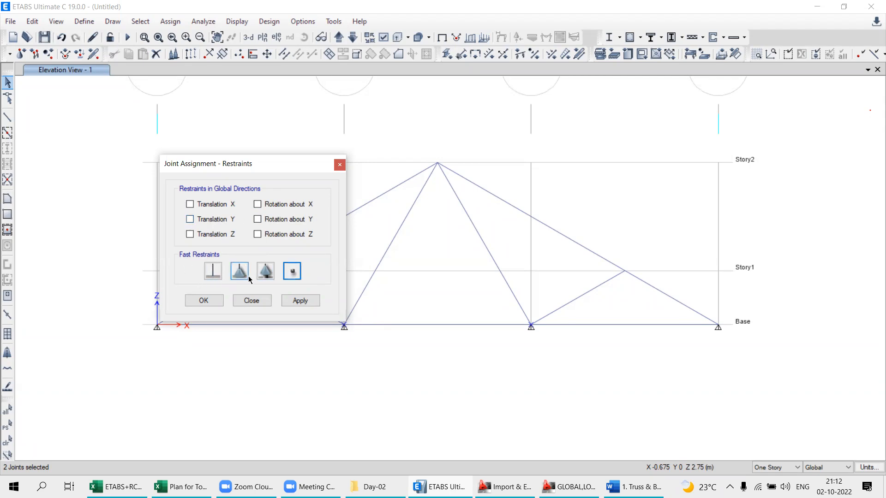
left_click(213, 271)
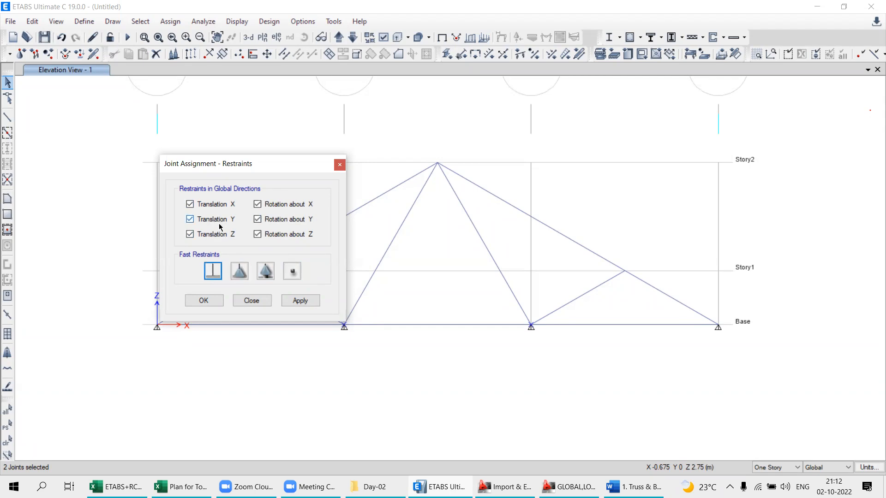
left_click(240, 271)
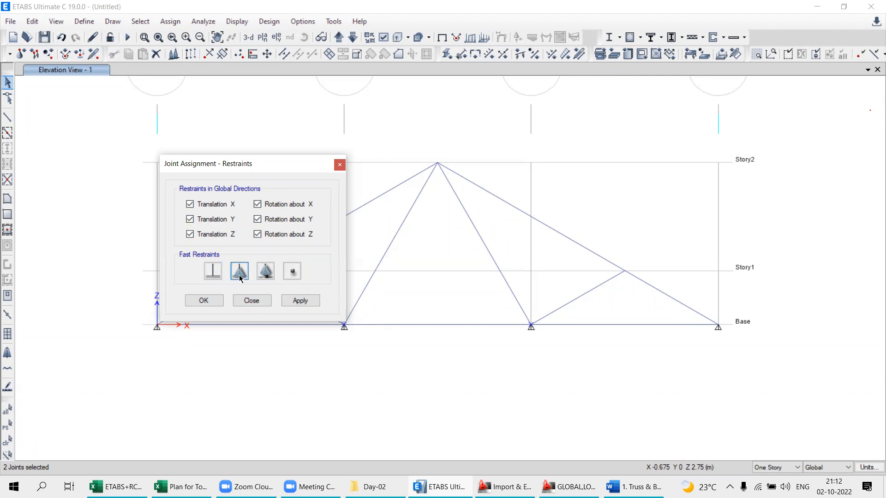
left_click(264, 275)
left_click(292, 275)
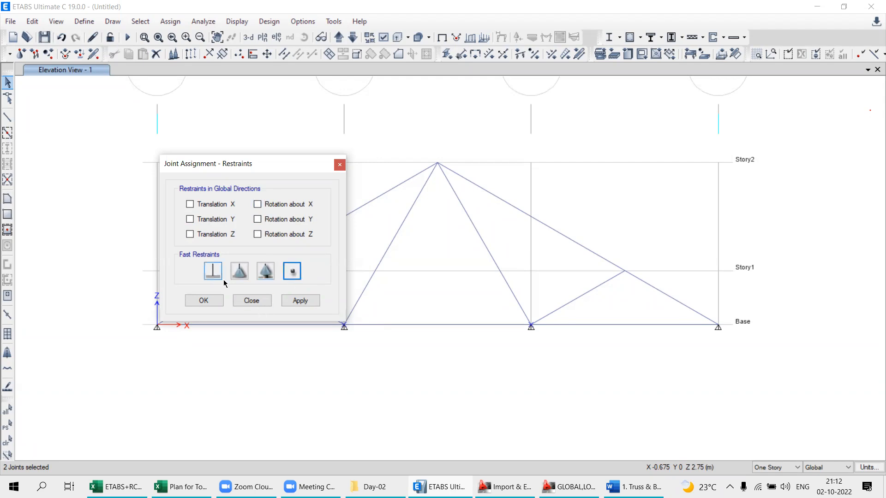
middle_click_drag(388, 358, 402, 392)
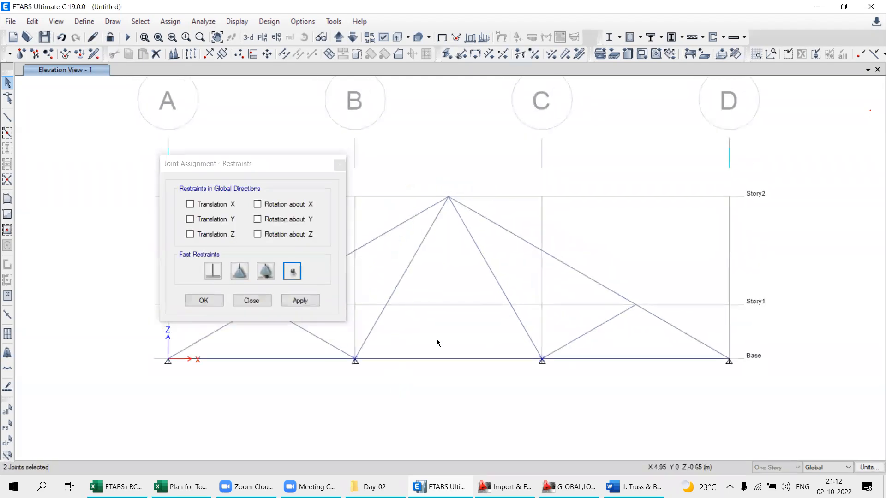
- Apply the free restraint to the base joints at grids B and C, and check the end supports in Word's truss example
left_click(300, 300)
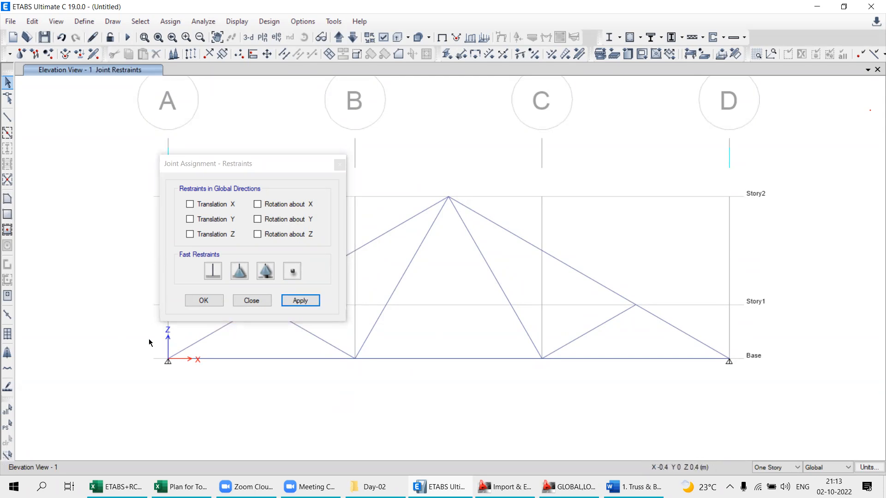
left_click(624, 487)
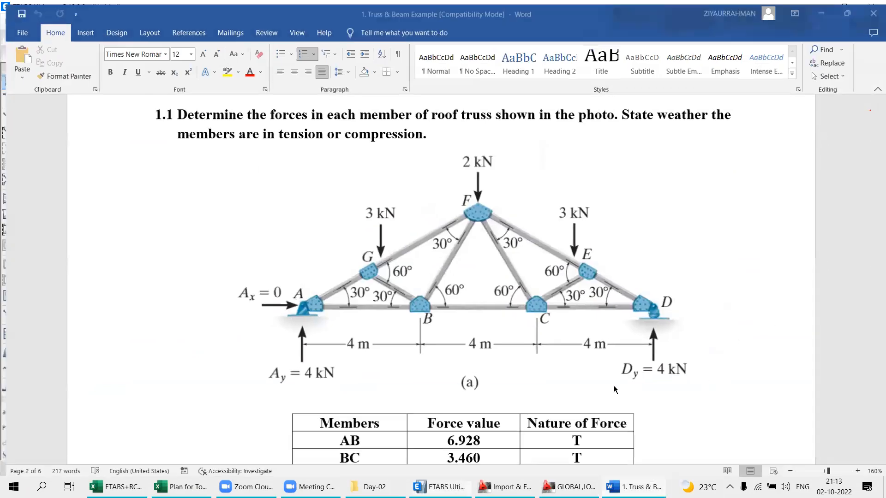
key("alt+Tab")
- Assign a roller support, restraining only Translation Z, to the base joint at grid D
left_click_drag(763, 385, 762, 385)
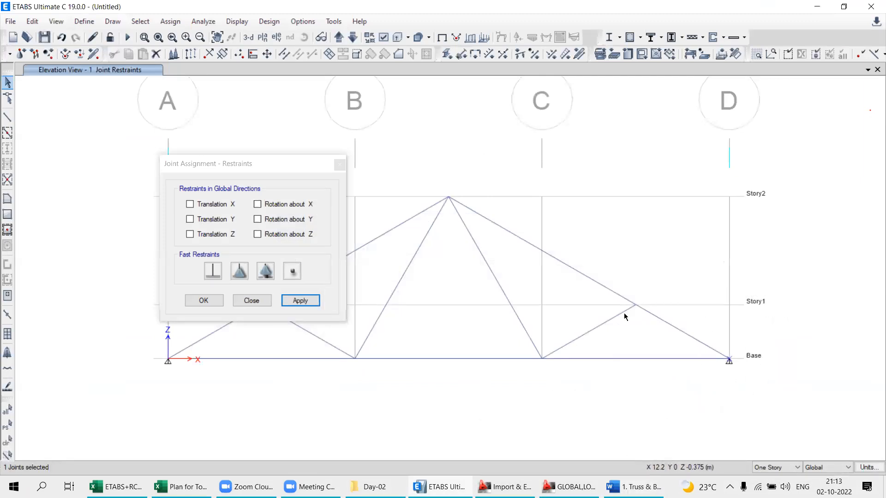
left_click(262, 275)
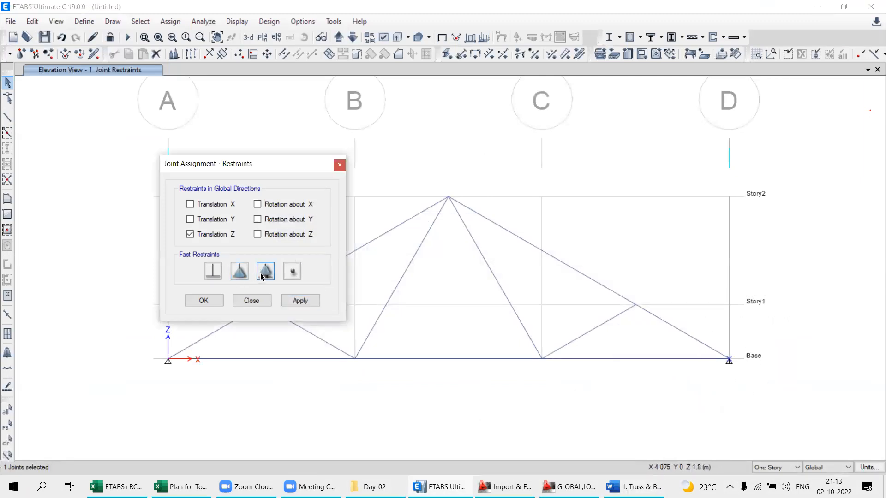
left_click(300, 300)
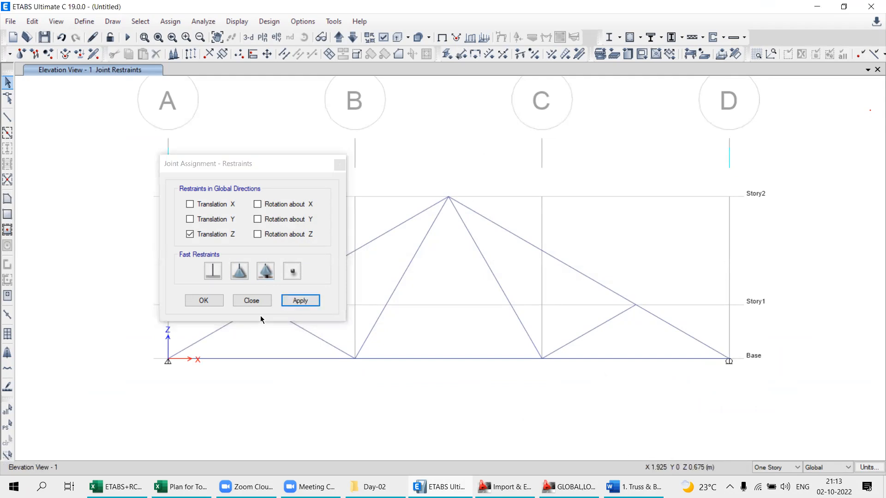
left_click(252, 301)
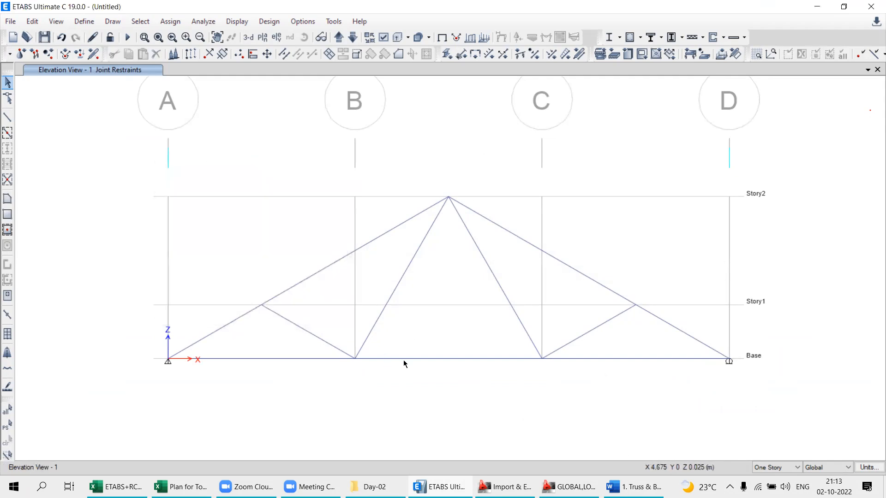
- Select both sloping top chords to inspect how far each frame object extends
middle_click_drag(368, 342, 361, 327)
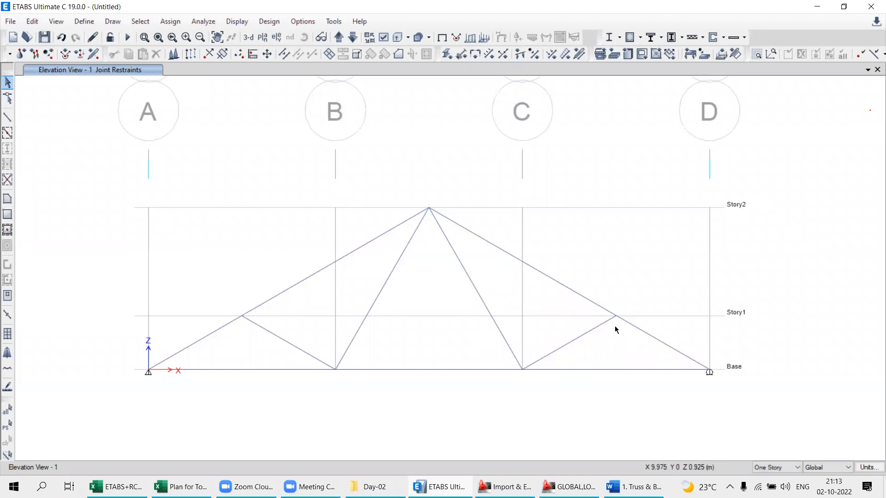
left_click(300, 281)
left_click(584, 297)
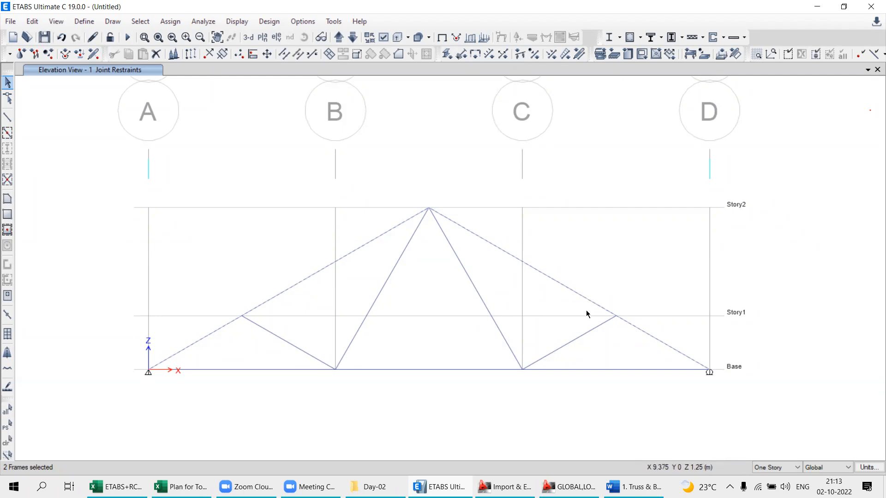
- Compare the top chords with joints G and E of example 1.1 in Word, return to ETABS and clear the selection
left_click(624, 484)
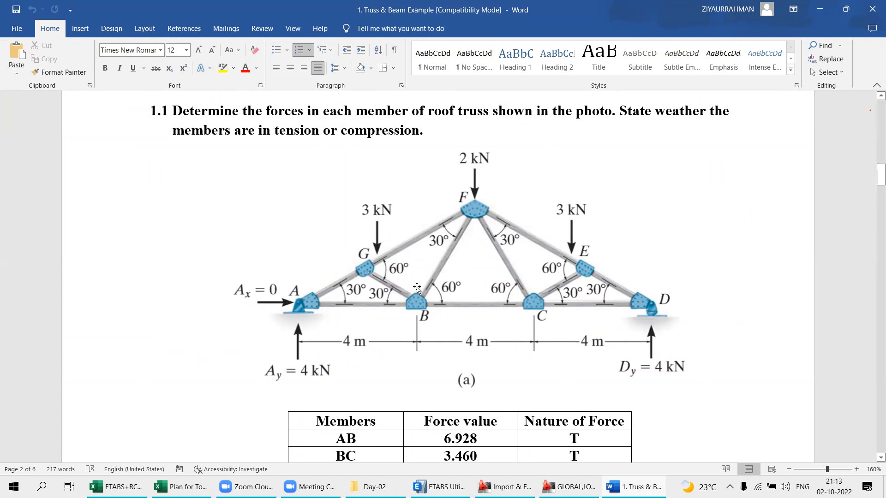
scroll(416, 288, "up", 1)
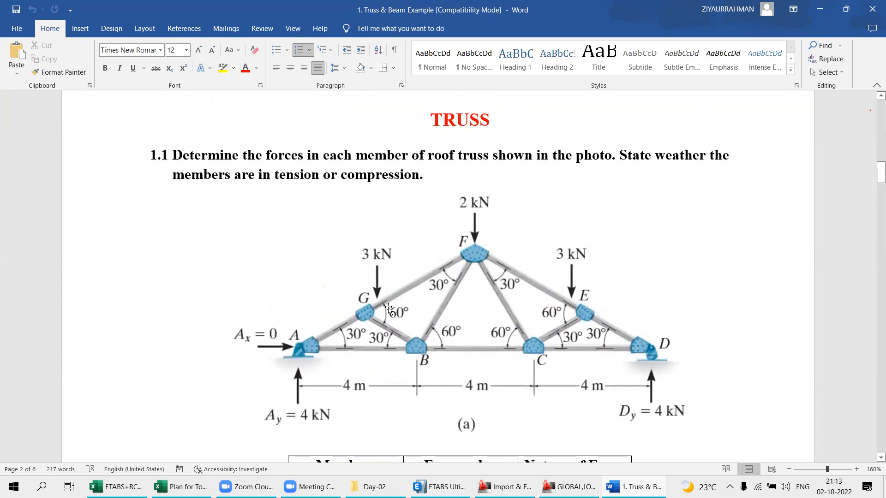
scroll(428, 322, "down", 1)
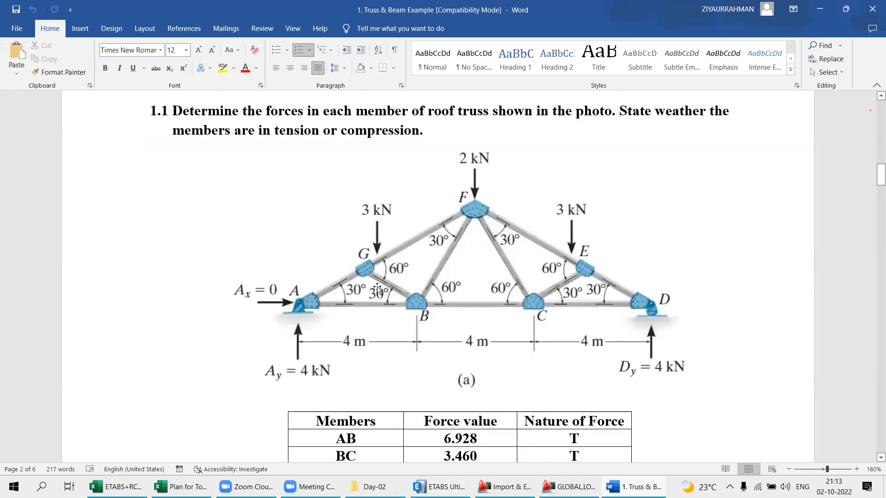
key("alt+Tab")
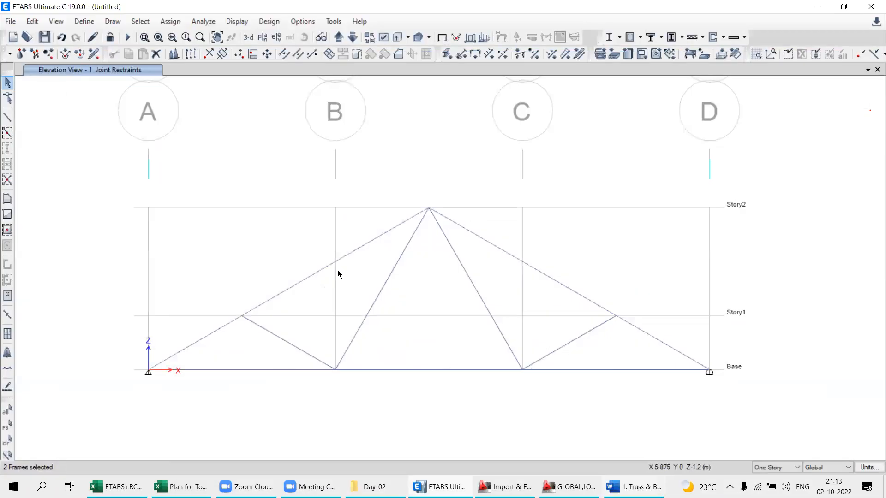
key("alt+Tab")
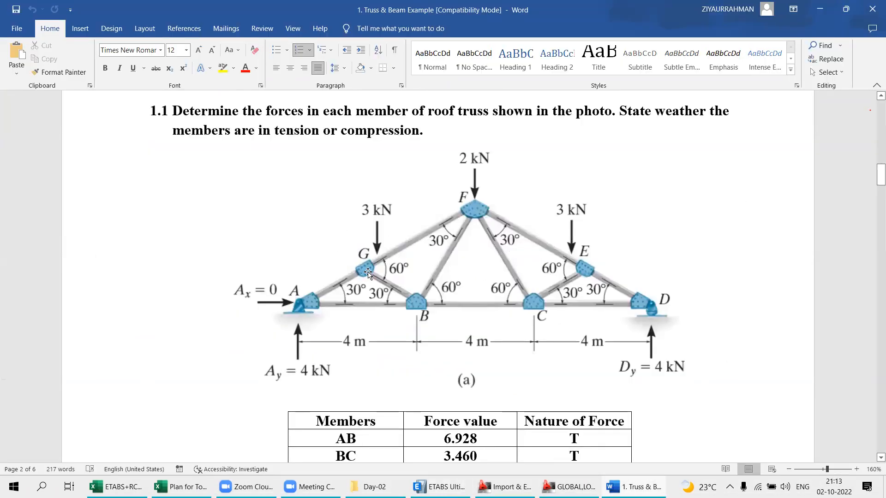
left_click(418, 241)
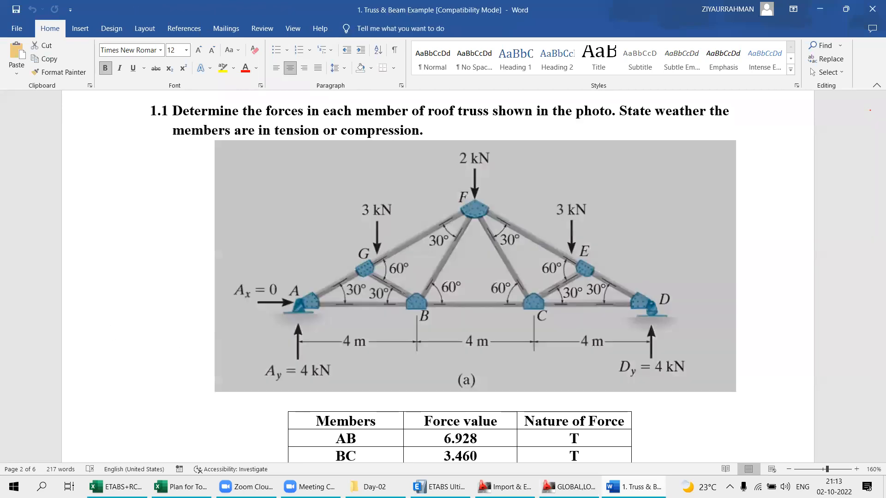
key("alt+Tab")
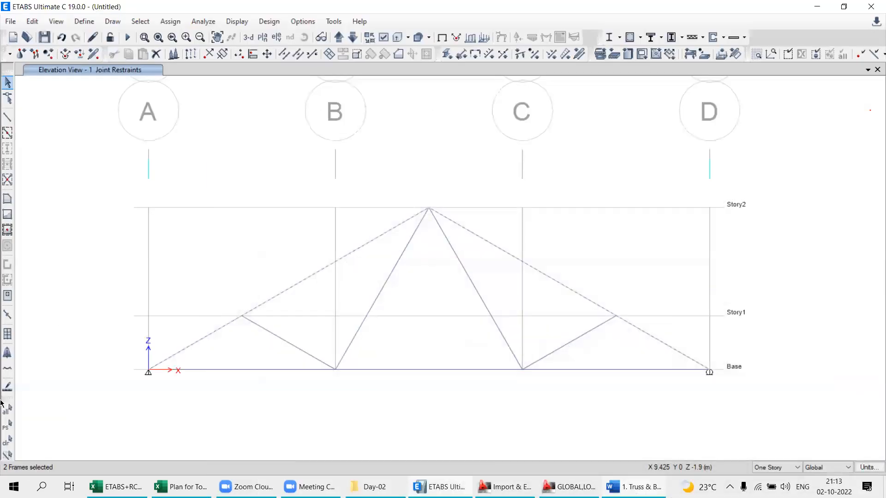
left_click(7, 441)
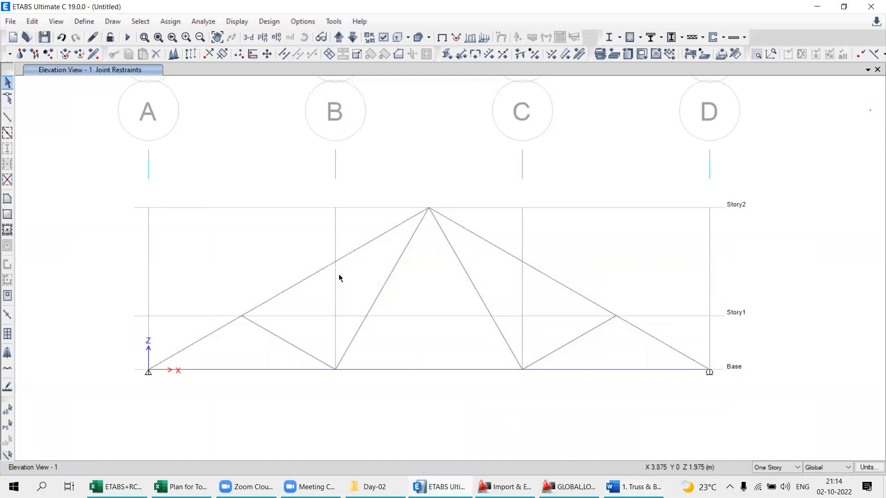
left_click(313, 276)
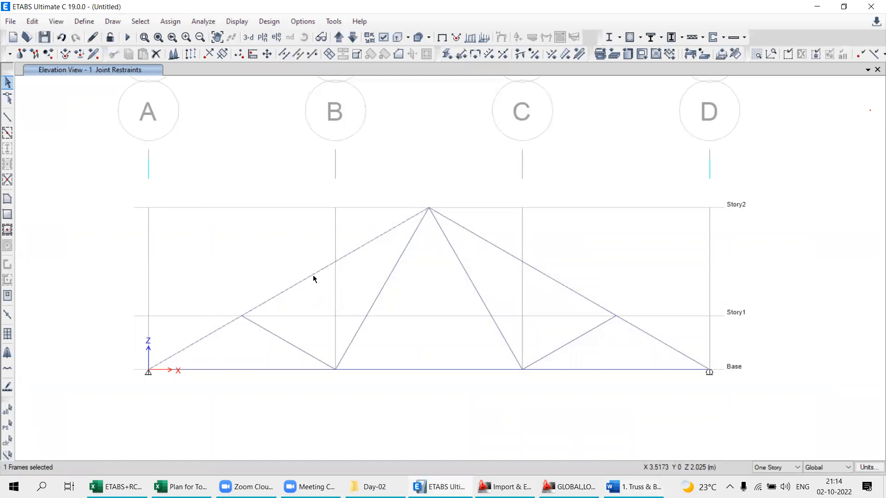
left_click_drag(217, 282, 281, 341)
left_click(7, 441)
left_click(232, 322)
left_click_drag(207, 264, 323, 351)
left_click(7, 441)
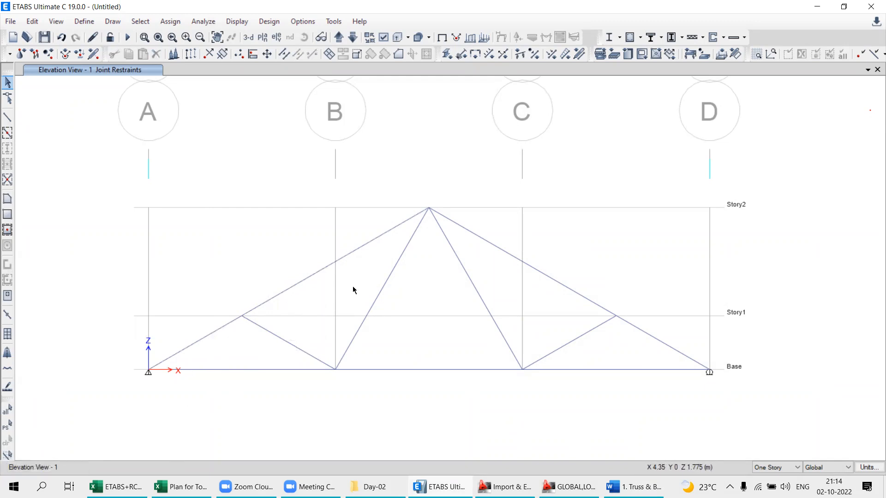
- Divide the top chord on the grid A side at its Story1 joint by breaking at intersections with selected frames and joints
left_click(274, 297)
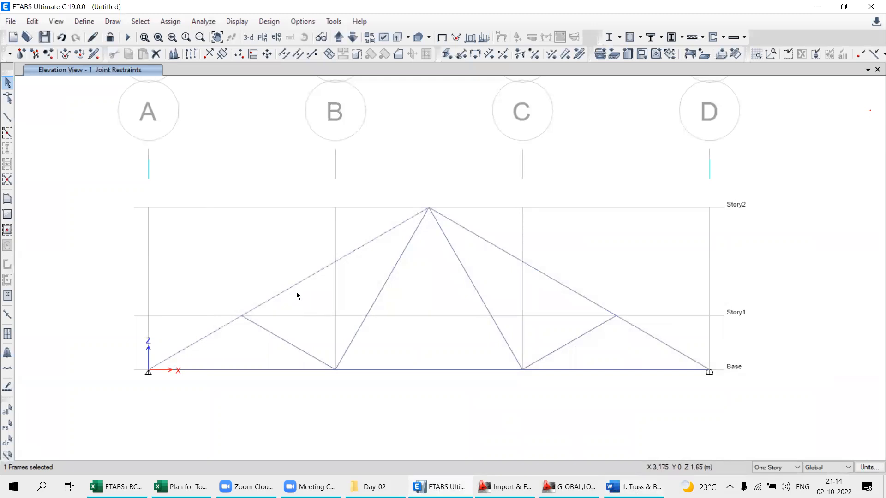
left_click_drag(247, 319, 272, 338)
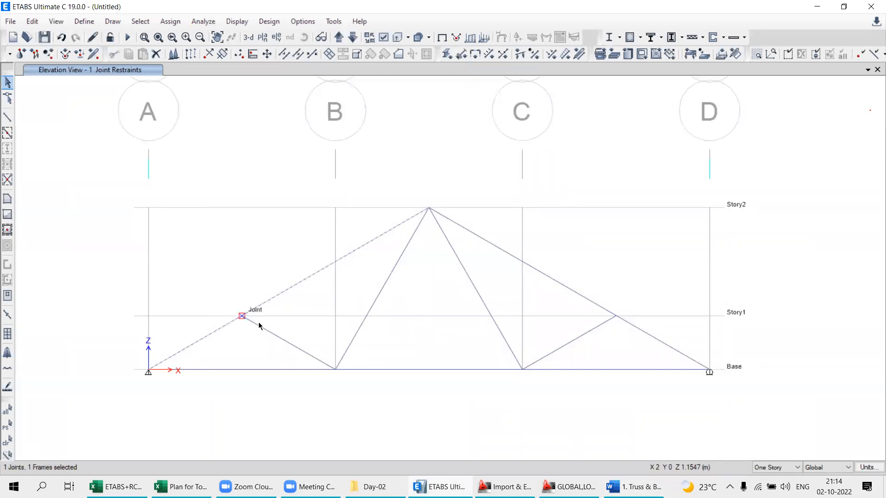
left_click(26, 26)
mouse_move(42, 307)
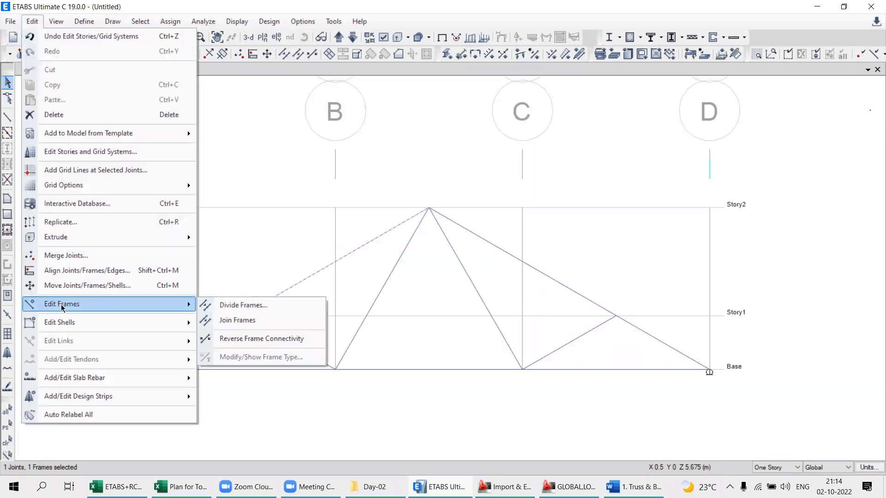
left_click(230, 307)
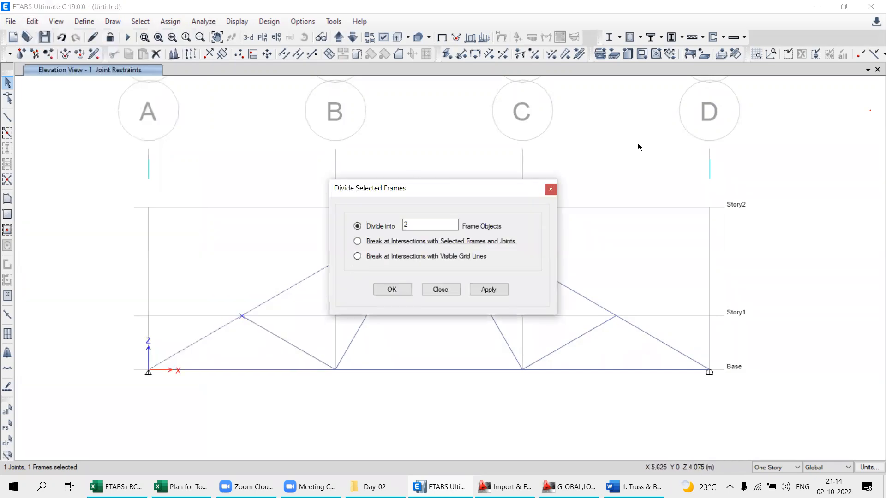
left_click_drag(448, 187, 692, 141)
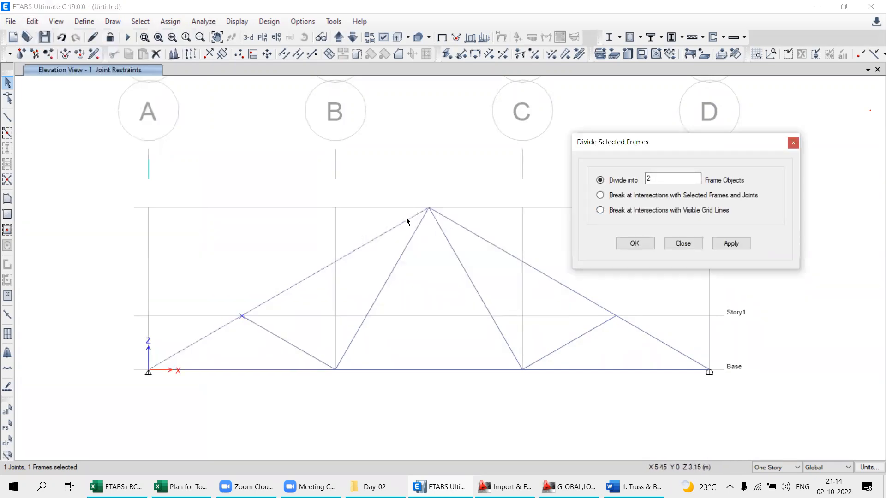
left_click(600, 195)
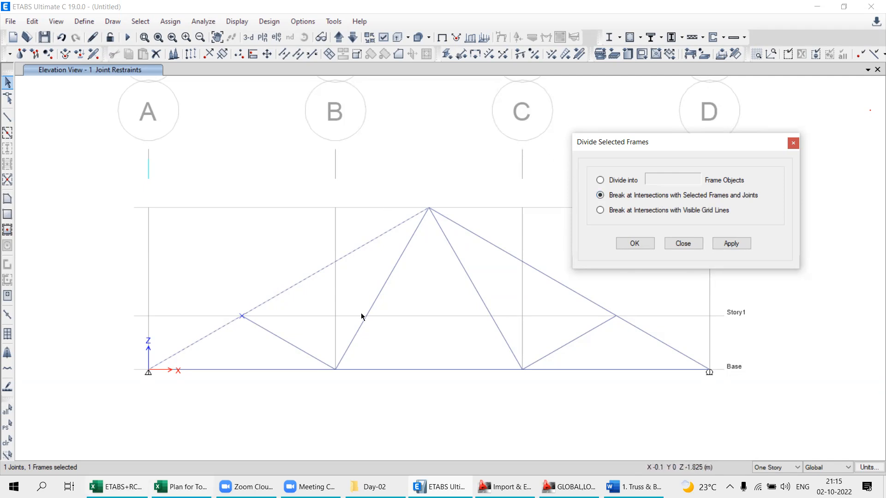
left_click(728, 245)
- Check the division of the grid A side top chord by selecting its segments, and clear the selection
left_click(280, 294)
left_click(212, 333)
left_click(2, 441)
- Divide the top chord on the grid D side at its Story1 joint with the same intersection option, and finish dividing frames
middle_click_drag(432, 362, 215, 386)
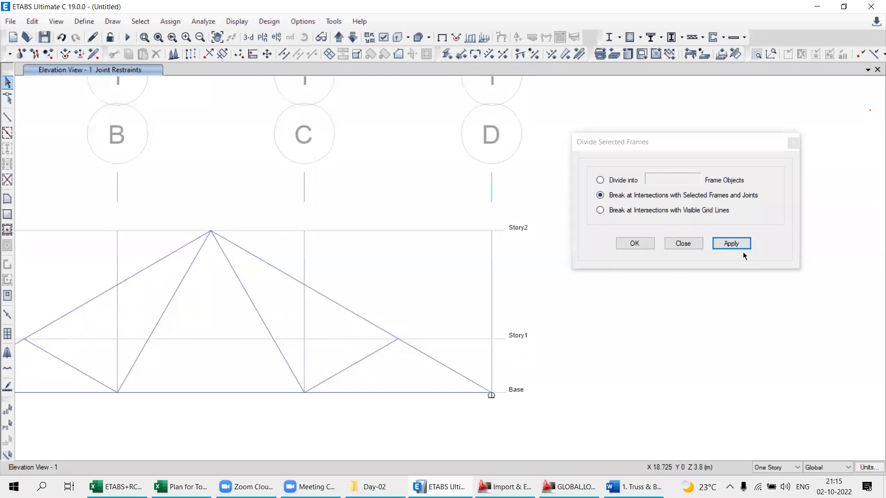
left_click(728, 246)
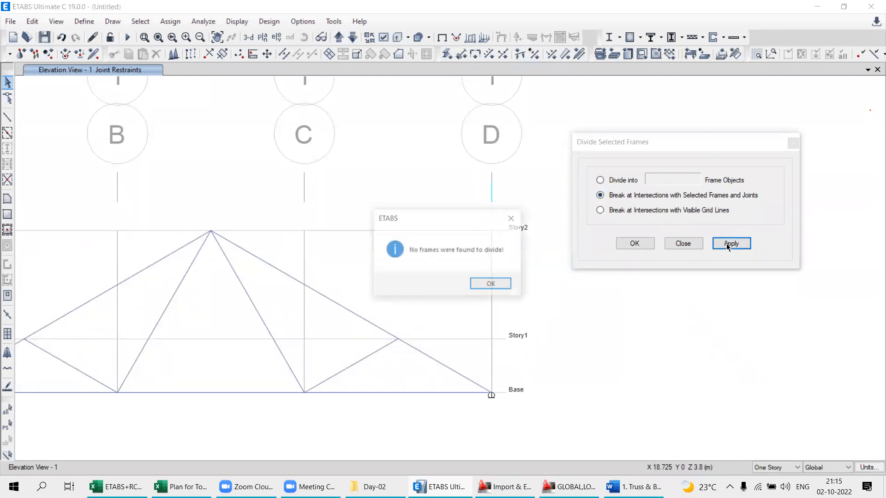
left_click(478, 284)
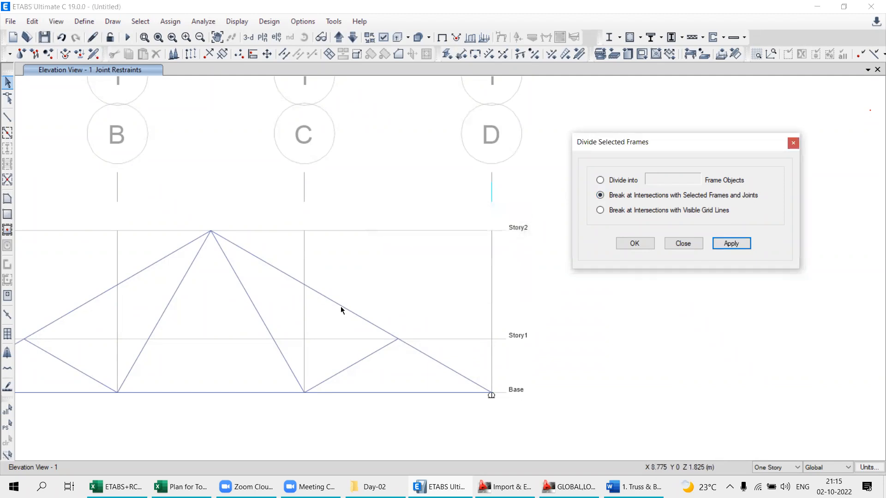
left_click(340, 306)
left_click(731, 245)
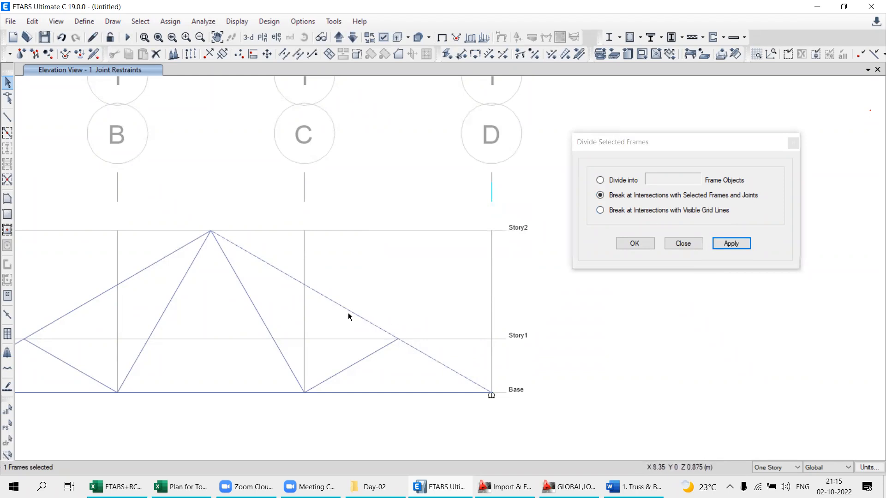
left_click_drag(374, 293, 429, 373)
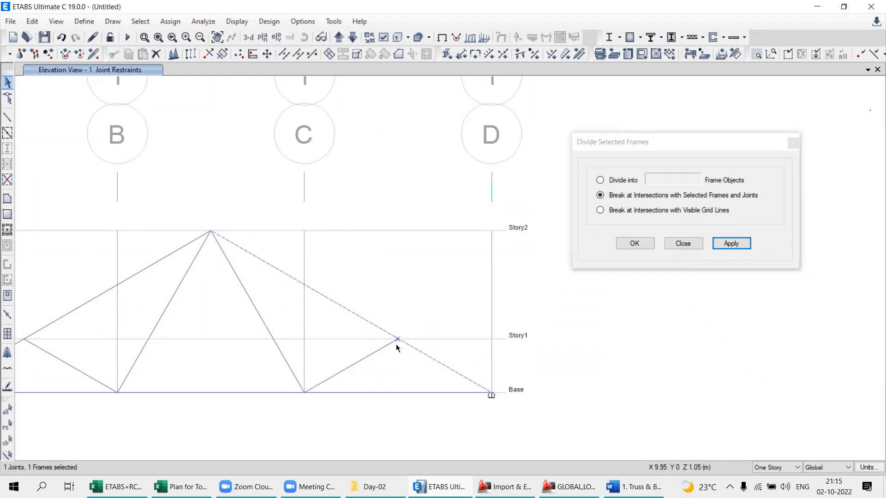
left_click(728, 245)
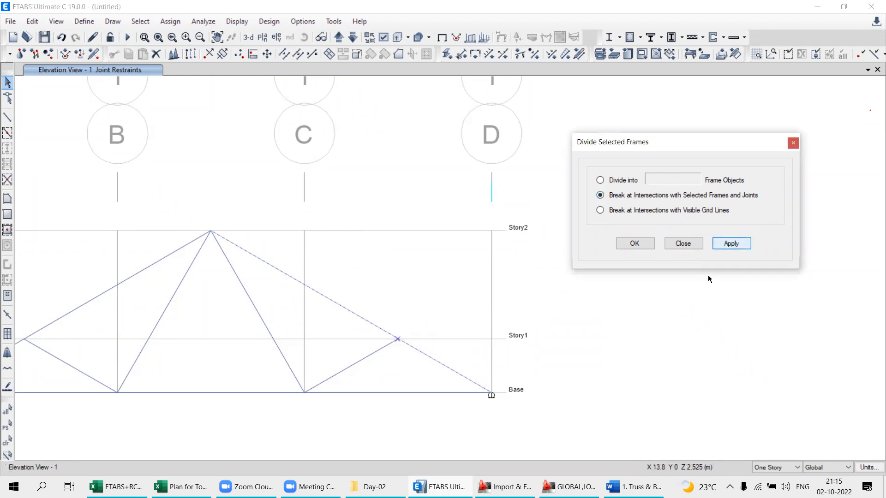
left_click(680, 246)
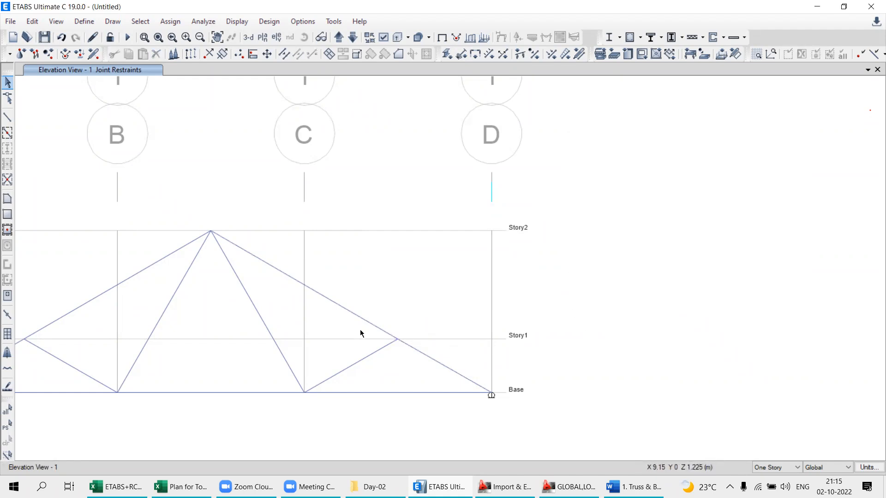
- Check the segments of the grid D side top chord by selecting them, and leave nothing selected
left_click(359, 315)
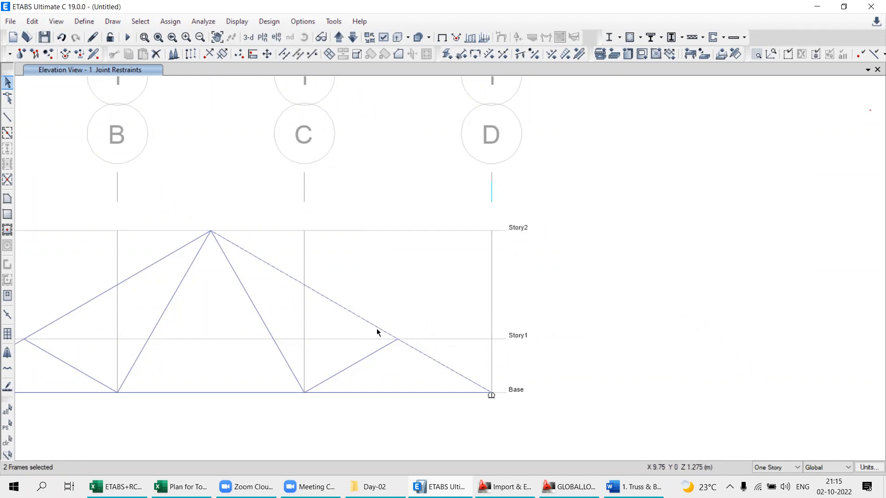
scroll(431, 362, "down", 3)
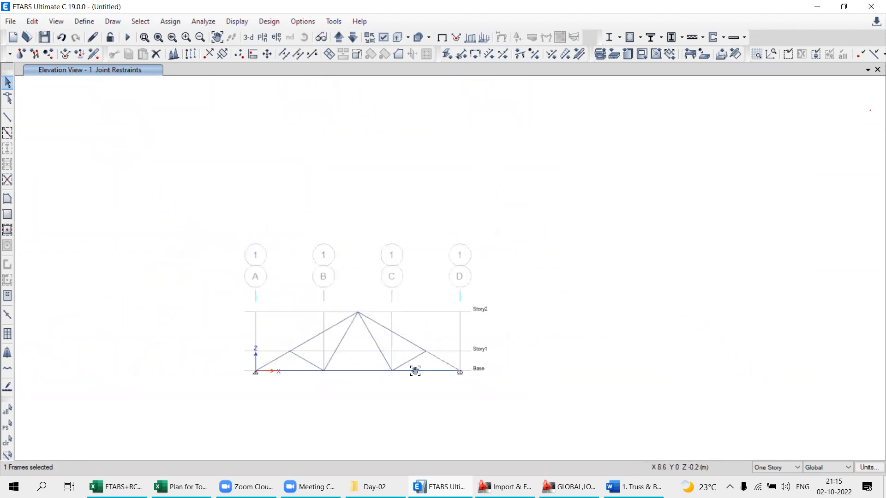
middle_click_drag(445, 379, 545, 314)
scroll(546, 314, "up", 3)
left_click(608, 278)
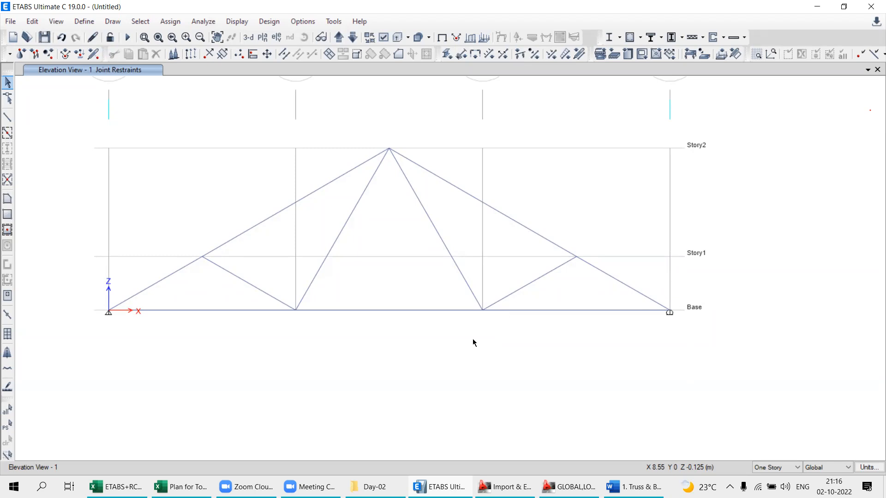
- Save the truss model in the CAD folder under the file name 2
left_click(44, 38)
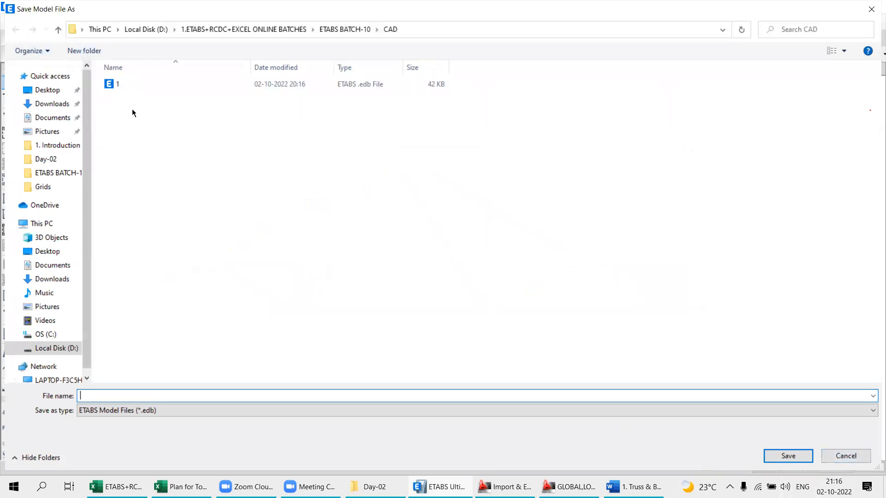
type("2")
left_click(783, 456)
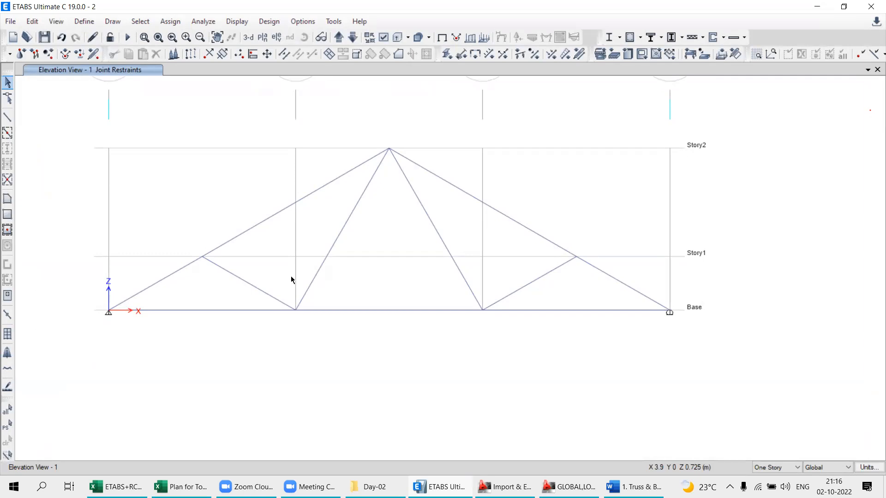
left_click(48, 40)
- Switch to the Word example and examine problem 1.1's roof truss figure and its table of member forces, comparing with the ETABS model
middle_click_drag(339, 282, 345, 306)
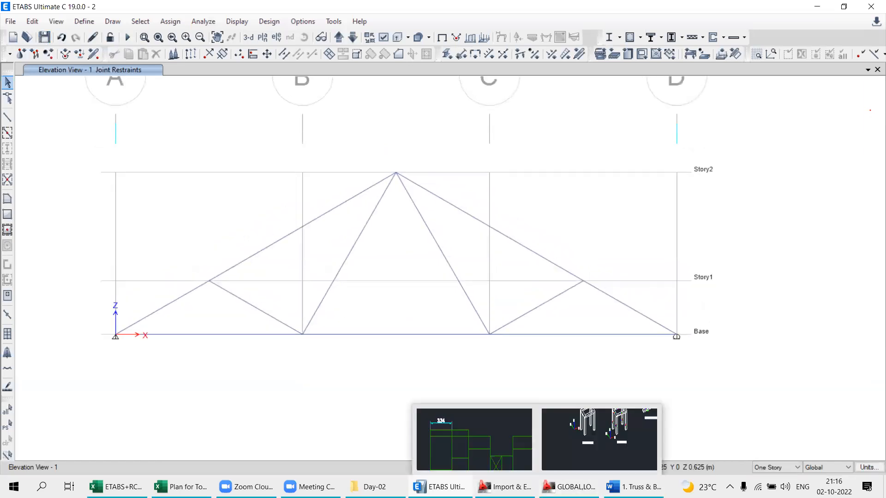
mouse_move(440, 487)
left_click(569, 487)
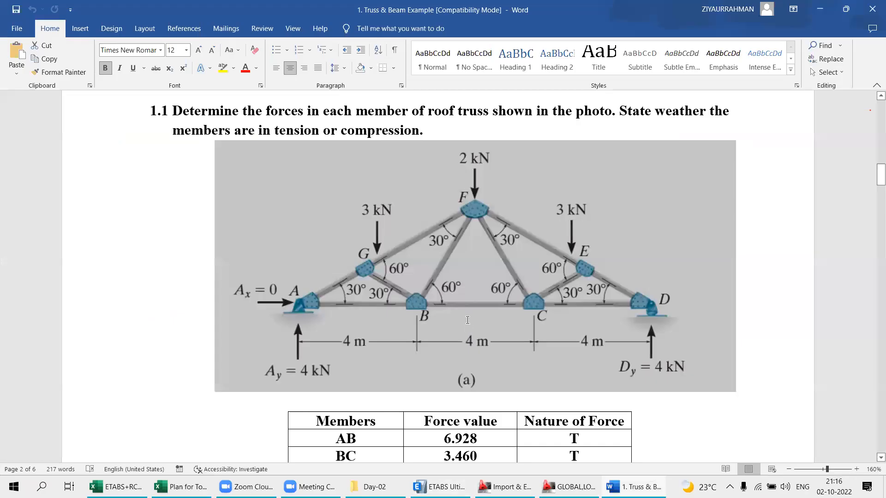
scroll(467, 320, "down", 5)
left_click(489, 292)
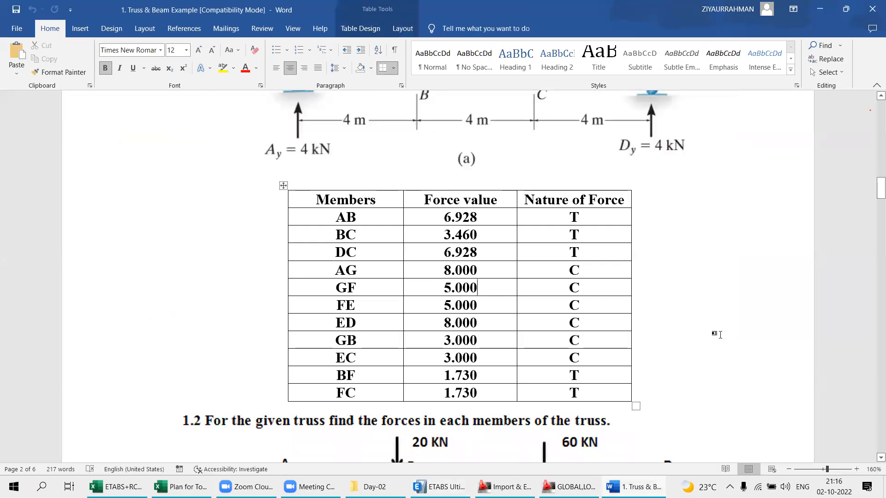
left_click(715, 335)
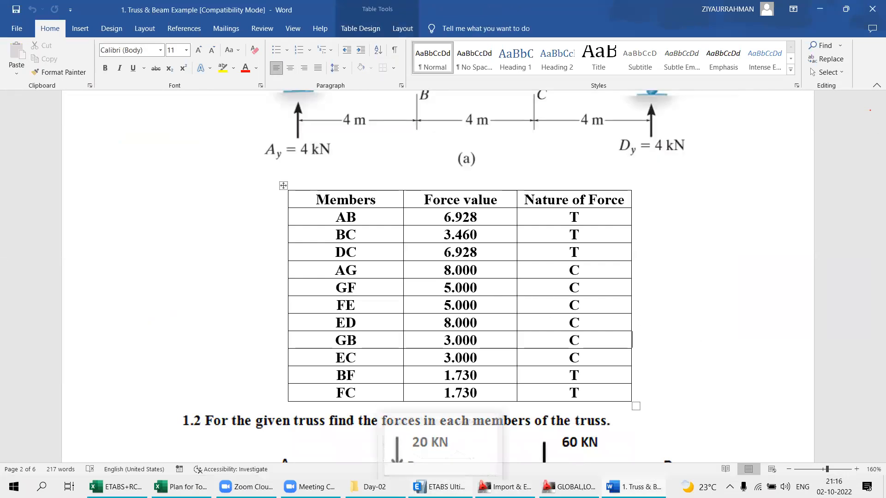
left_click(441, 486)
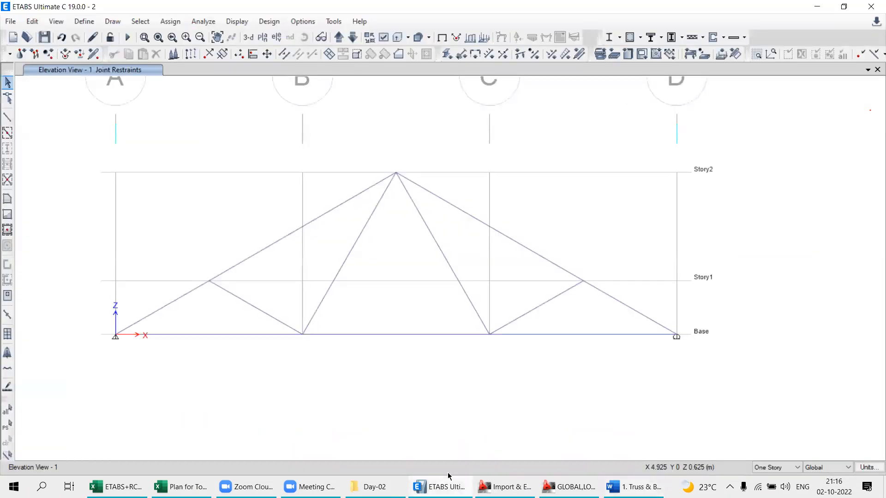
left_click(635, 487)
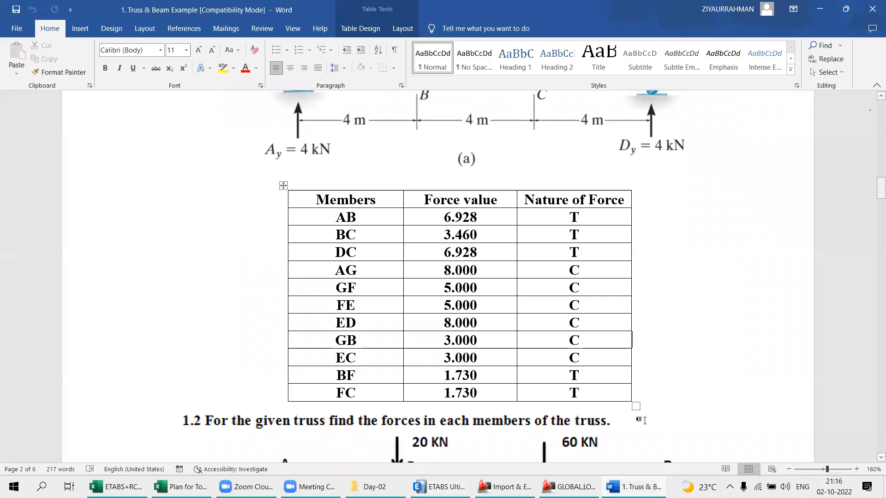
mouse_move(646, 487)
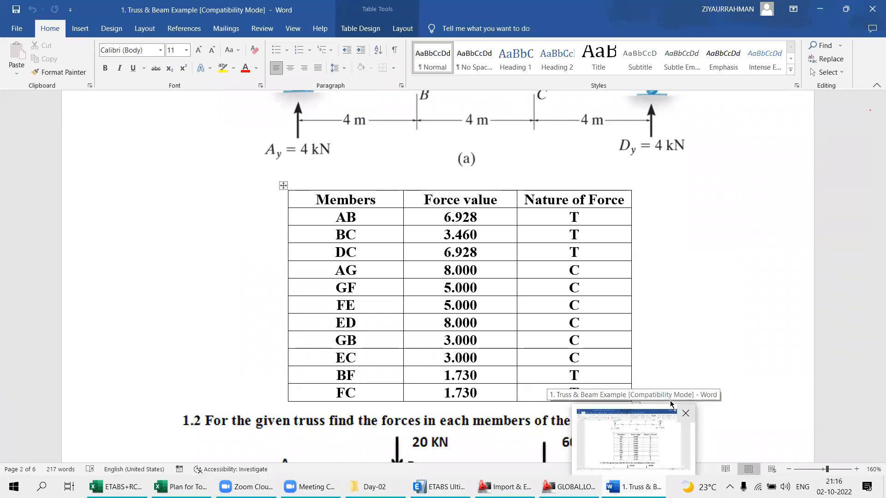
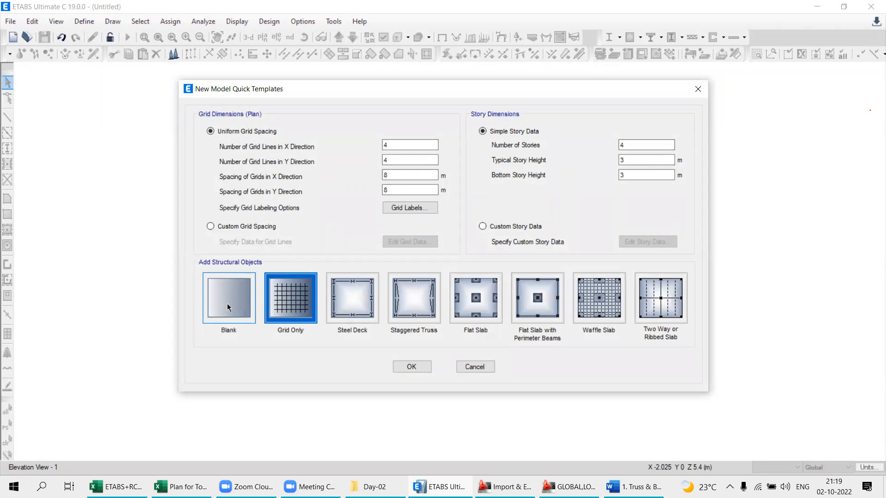
- Create a blank four-story model with 3 m story heights, and open DXF FILE from the CAD folder as a floor plan import
left_click(414, 366)
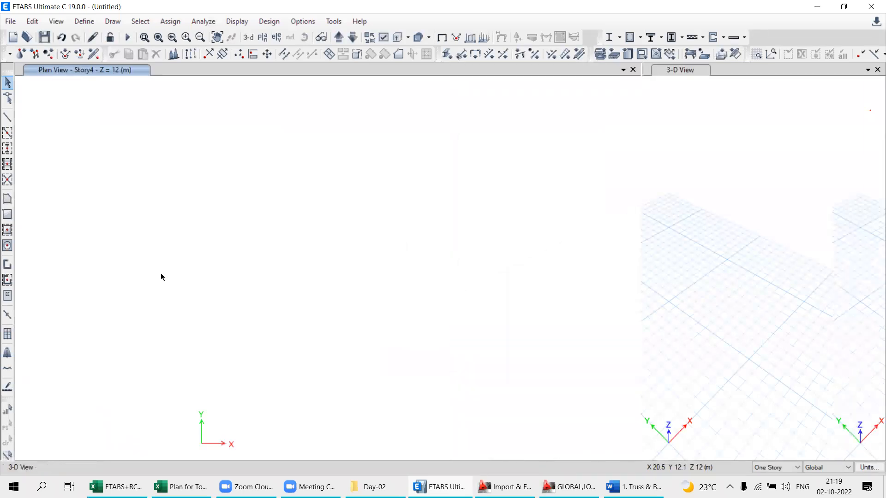
left_click(10, 21)
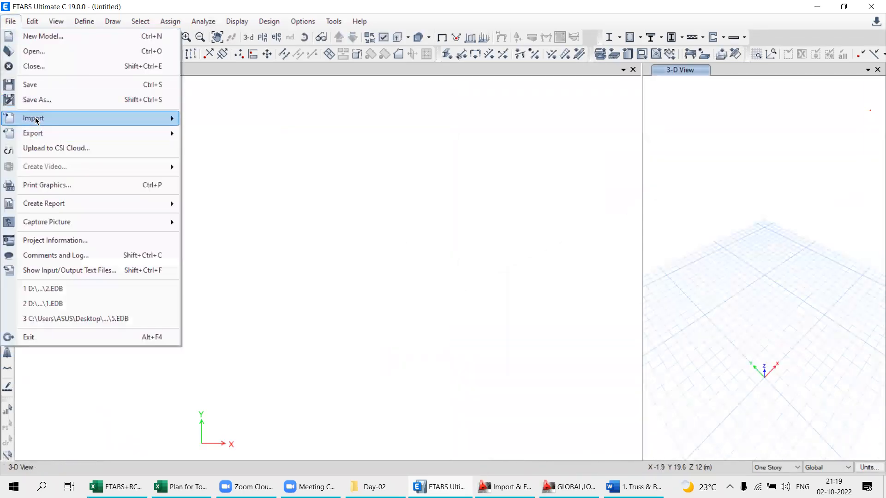
mouse_move(37, 121)
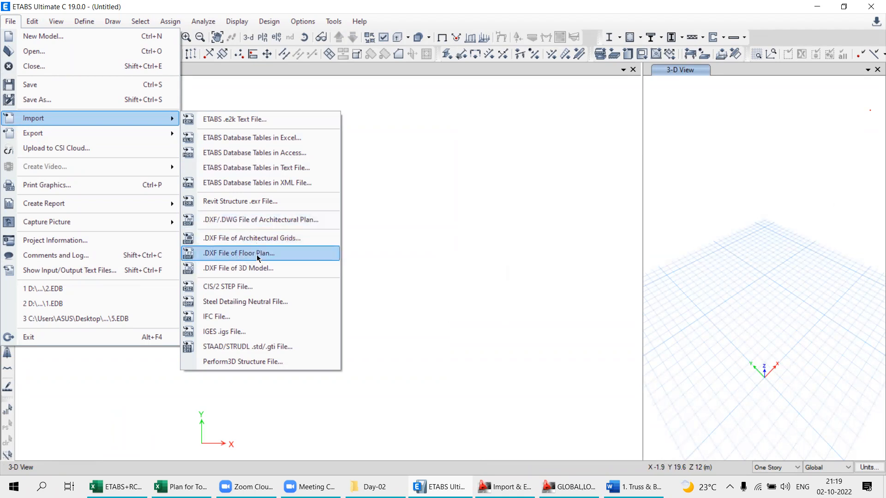
left_click(245, 257)
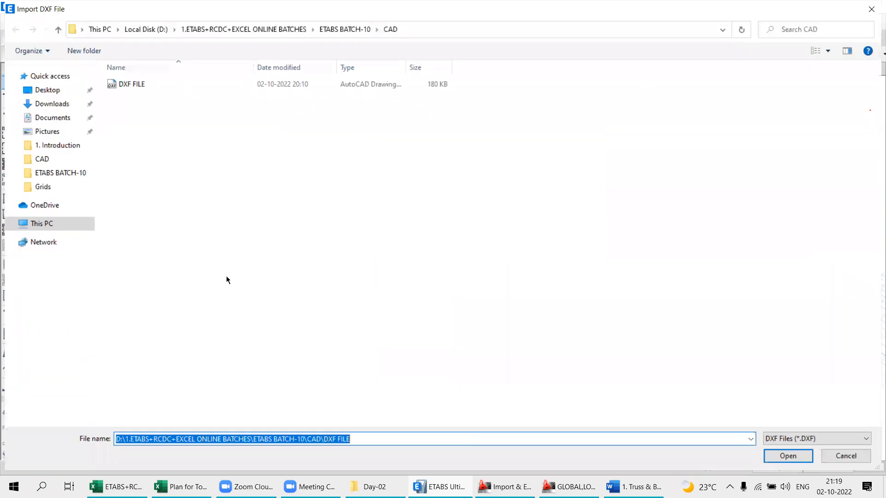
double_click(122, 88)
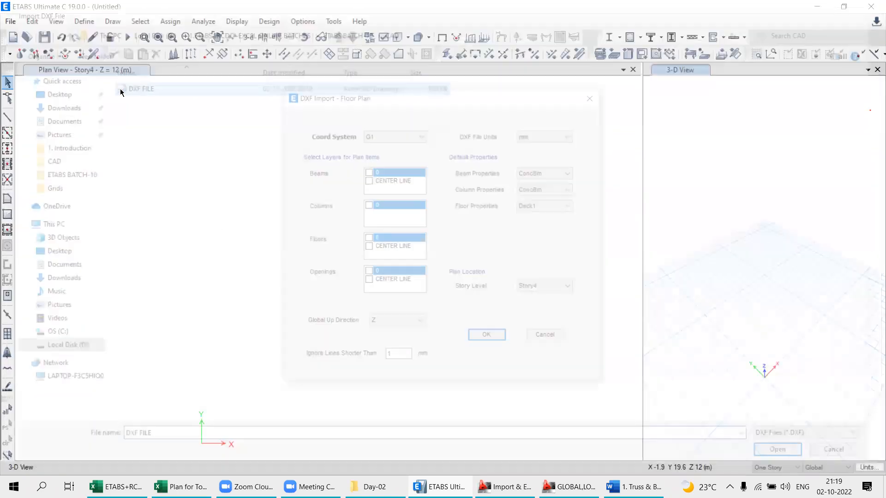
- Import the DXF's CENTER LINE layer as beams at Story1, with metres as the DXF file units
left_click(539, 137)
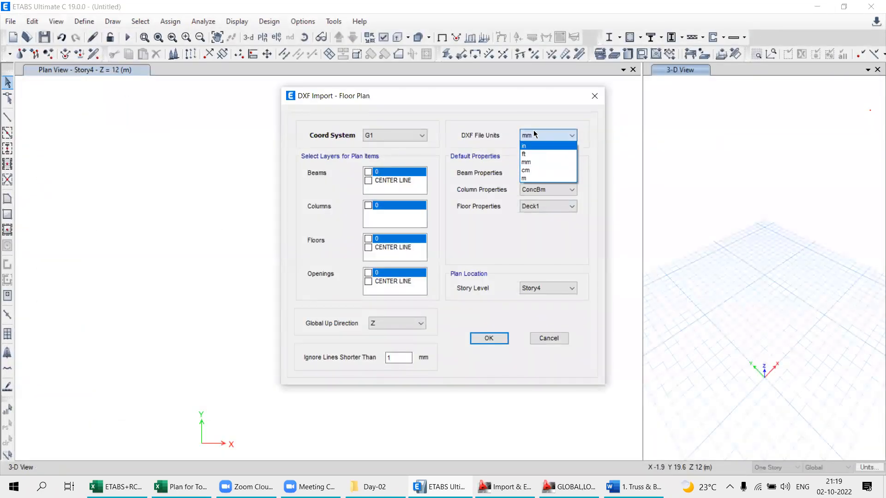
left_click(533, 137)
left_click(534, 136)
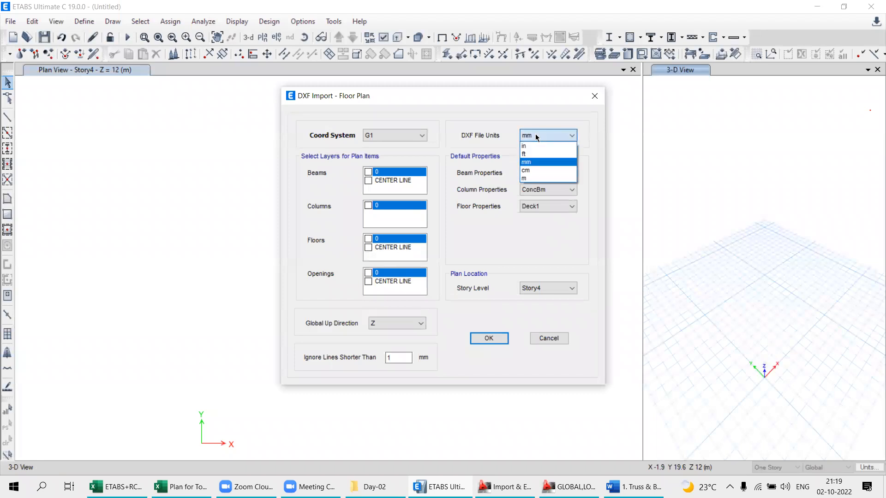
left_click(536, 135)
left_click(536, 131)
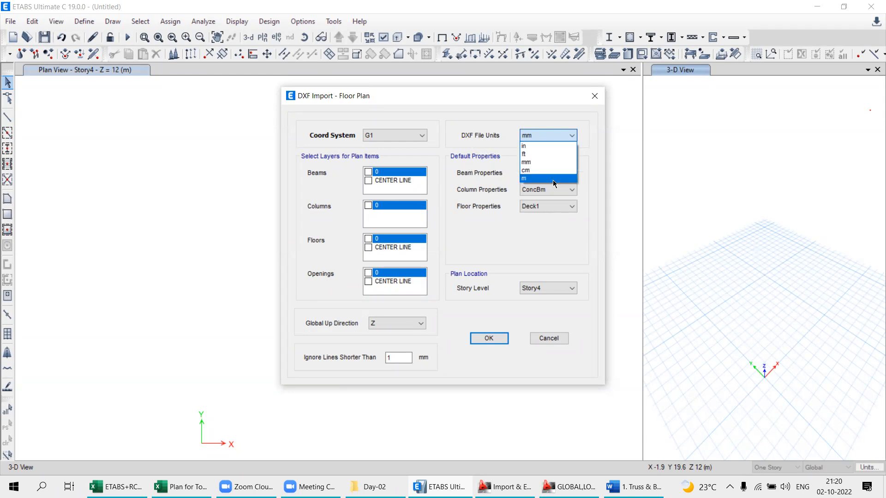
left_click(370, 182)
left_click(368, 181)
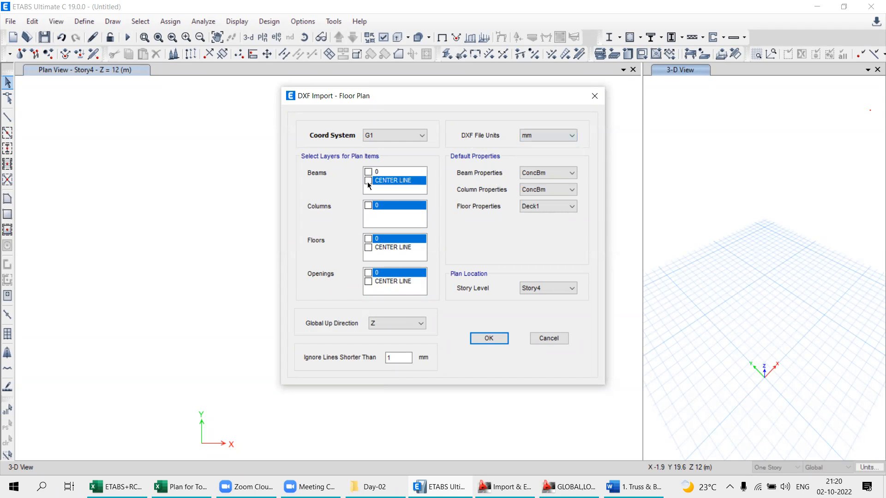
left_click(549, 135)
left_click(528, 183)
left_click(530, 288)
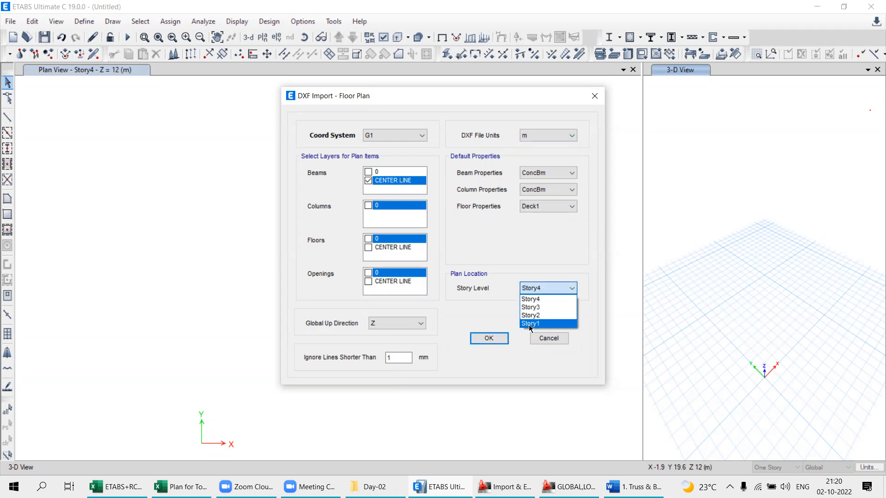
left_click(531, 323)
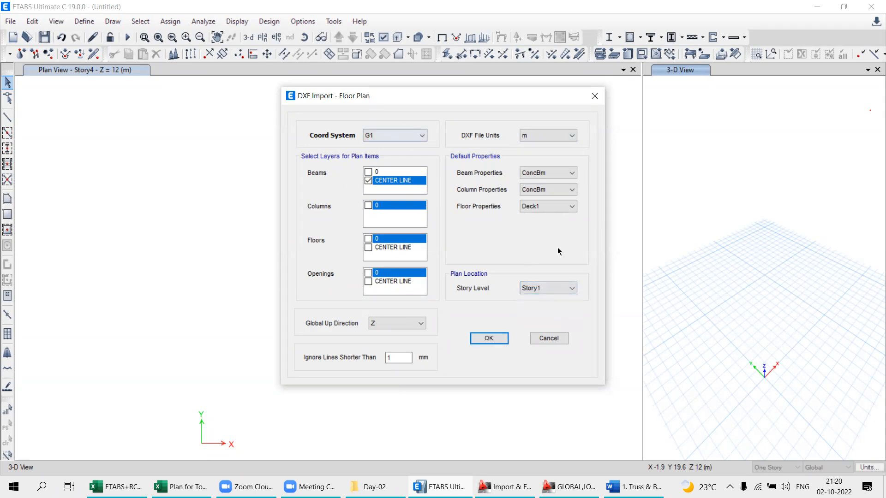
left_click(489, 339)
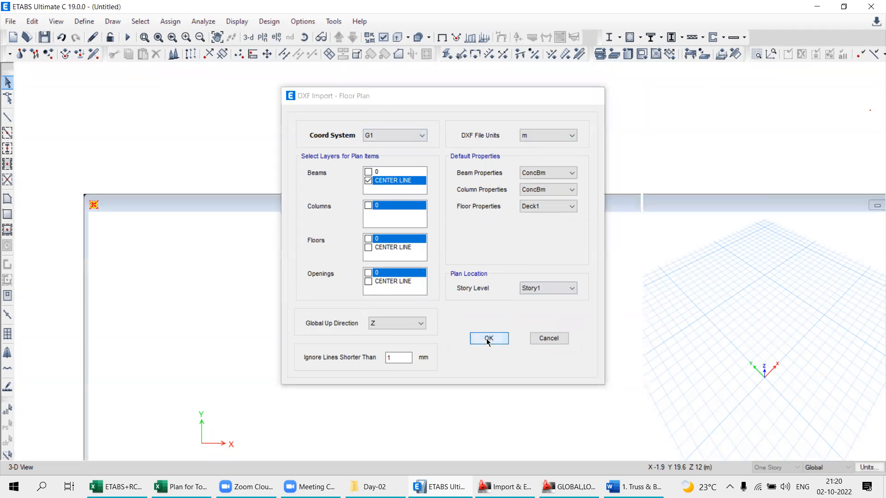
- Save the imported model in the CAD folder under the file name 1, replacing the existing file
left_click(113, 85)
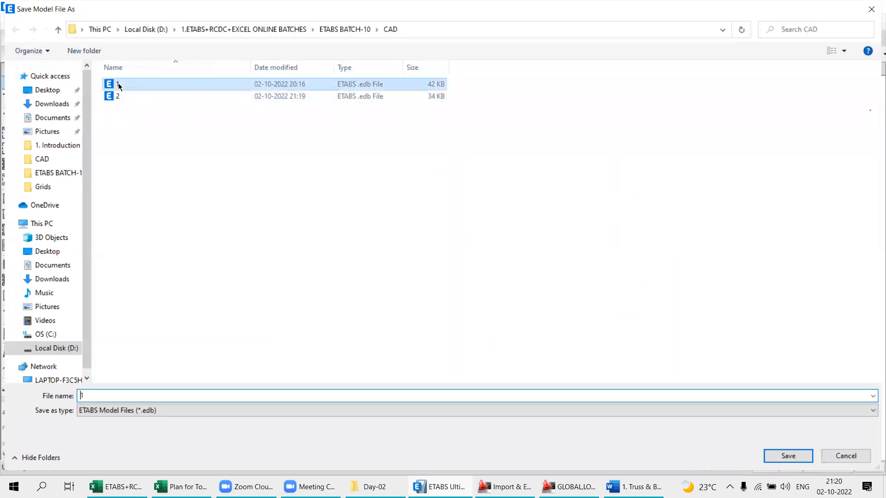
left_click(789, 457)
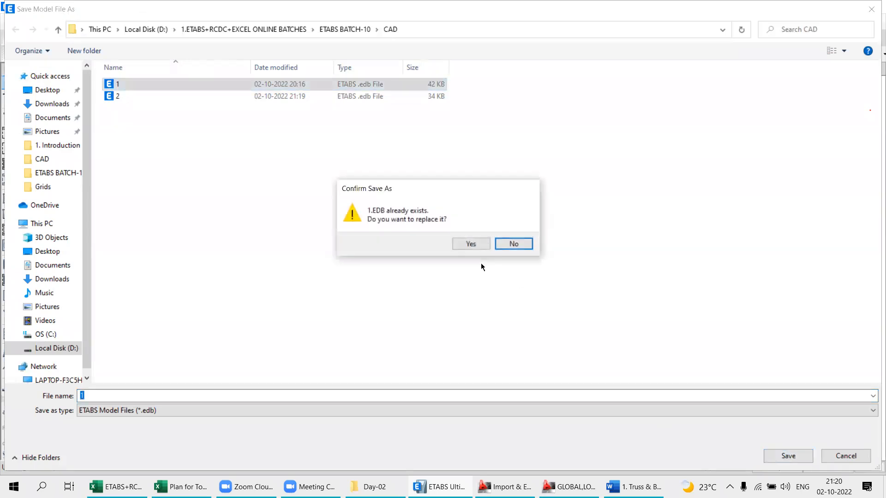
left_click(472, 245)
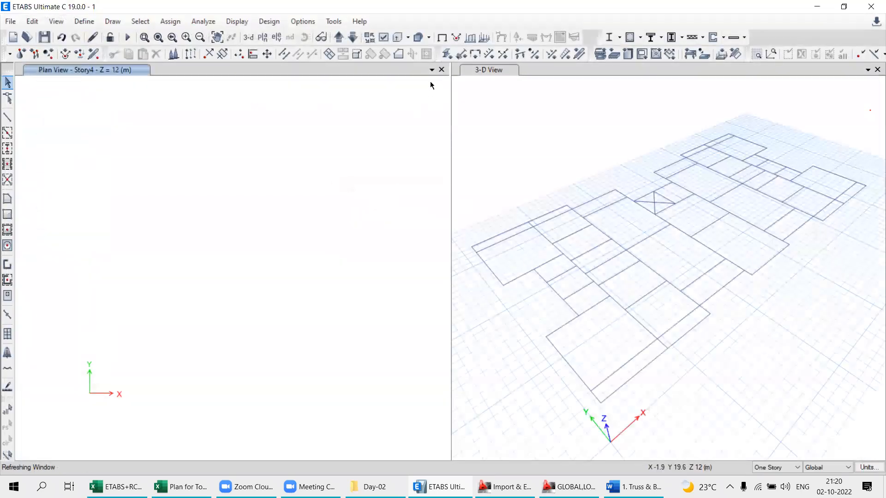
- Close the 3-D view and show the Story1 plan in the remaining view
left_click(877, 69)
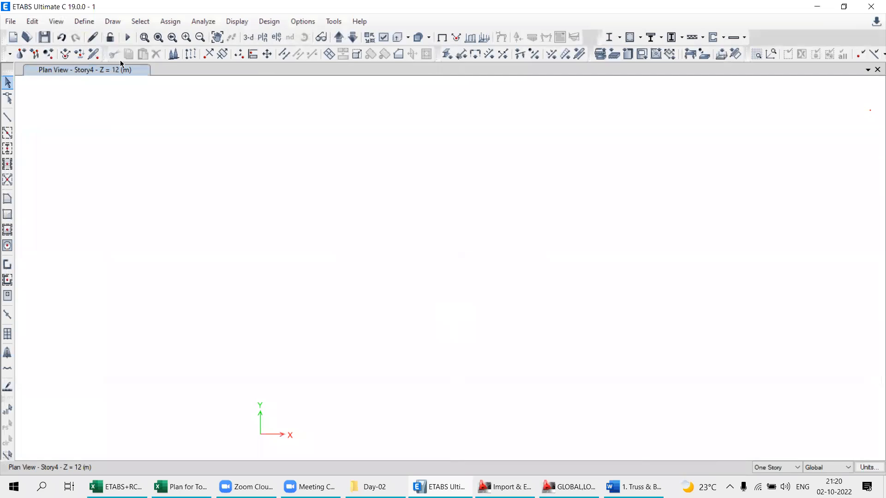
left_click(262, 37)
left_click(382, 228)
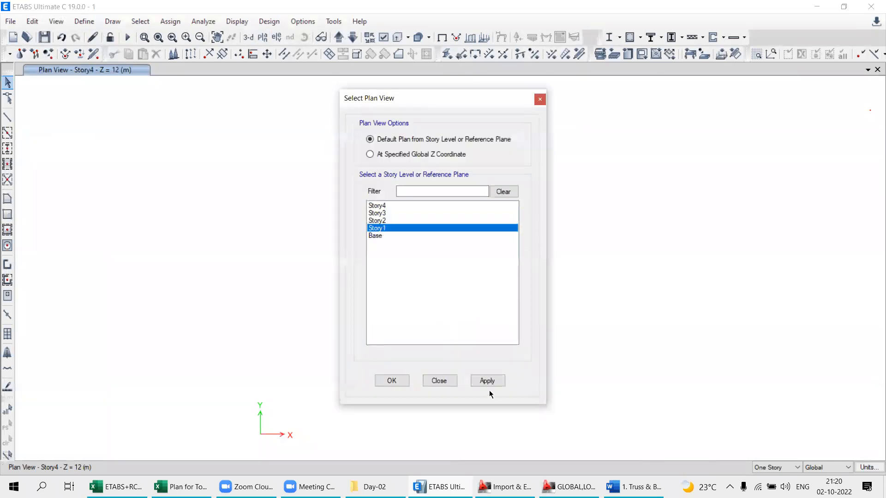
left_click(487, 381)
left_click(439, 381)
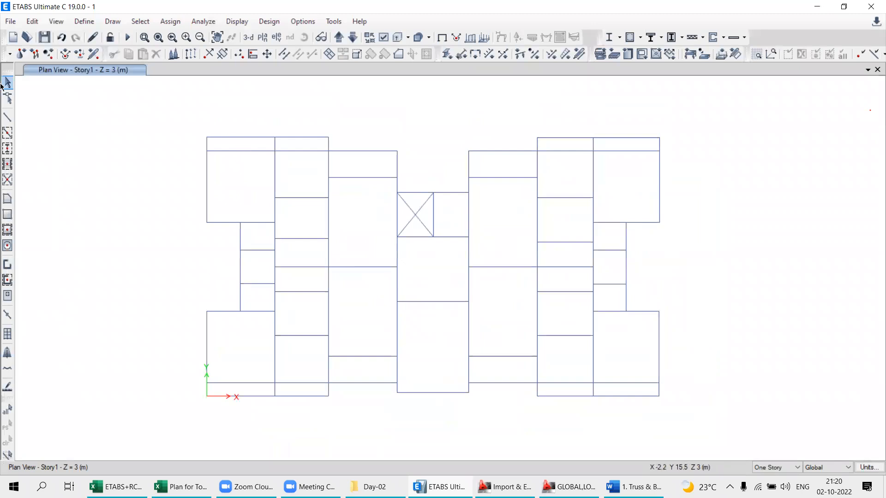
- Draw a dimension line above the plan, spanning the full top edge of the upper-left block
left_click(113, 21)
left_click(136, 204)
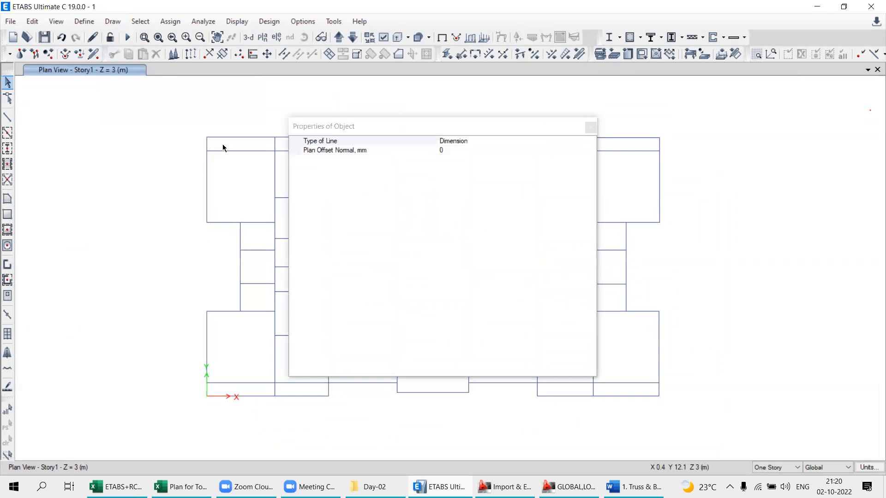
left_click(590, 127)
left_click(207, 137)
left_click(329, 137)
left_click(328, 120)
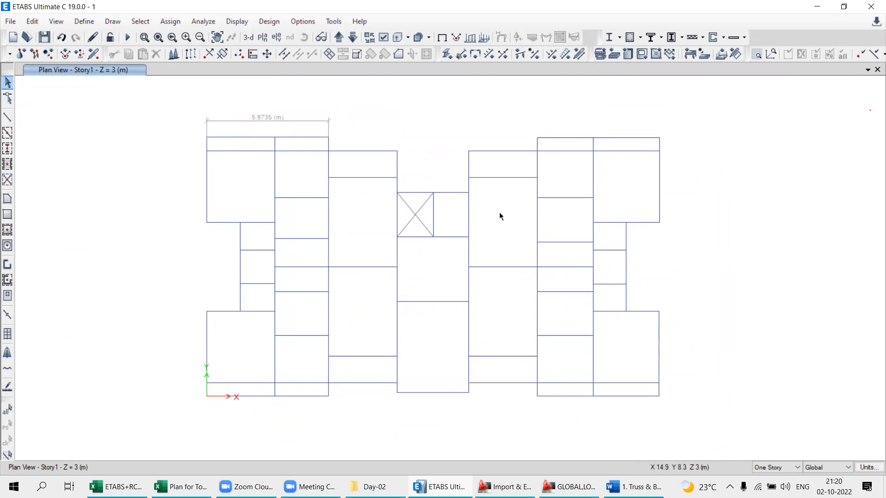
- Switch the model units to U.S. Defaults to check the dimension line, and return to Metric SI Defaults
middle_click_drag(378, 217, 380, 226)
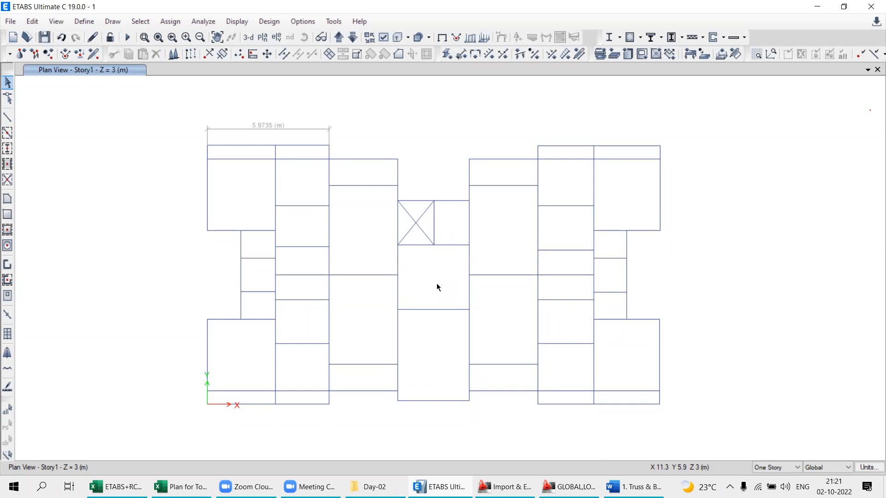
left_click(869, 467)
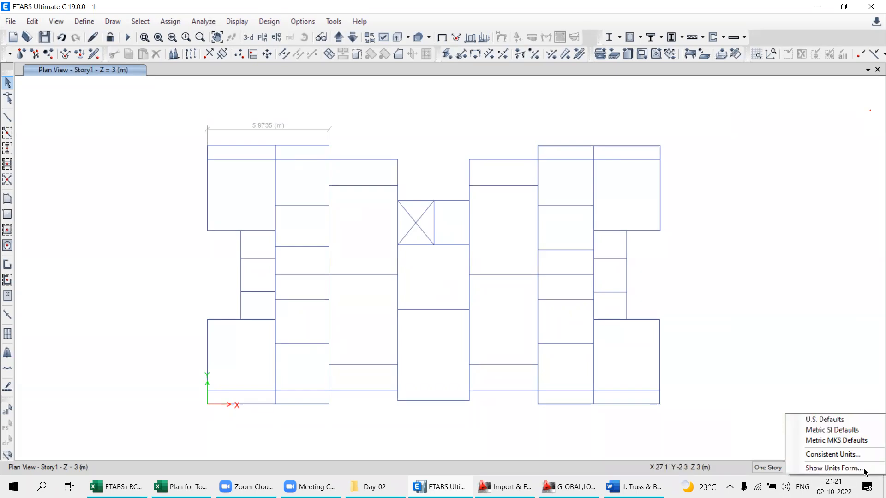
left_click(824, 420)
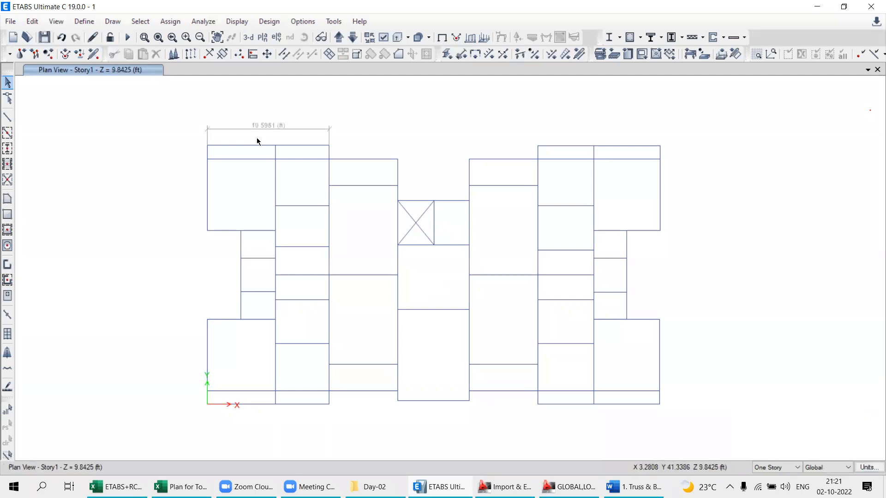
scroll(264, 130, "up", 3)
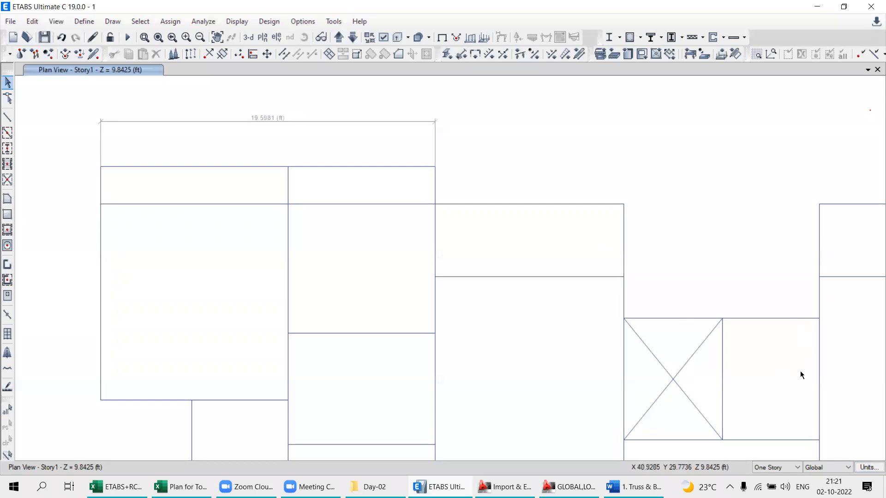
left_click(866, 468)
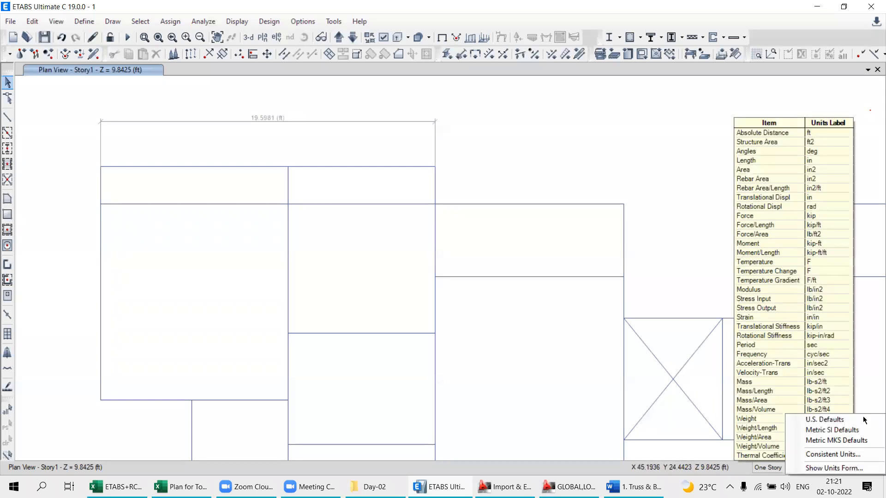
left_click(813, 431)
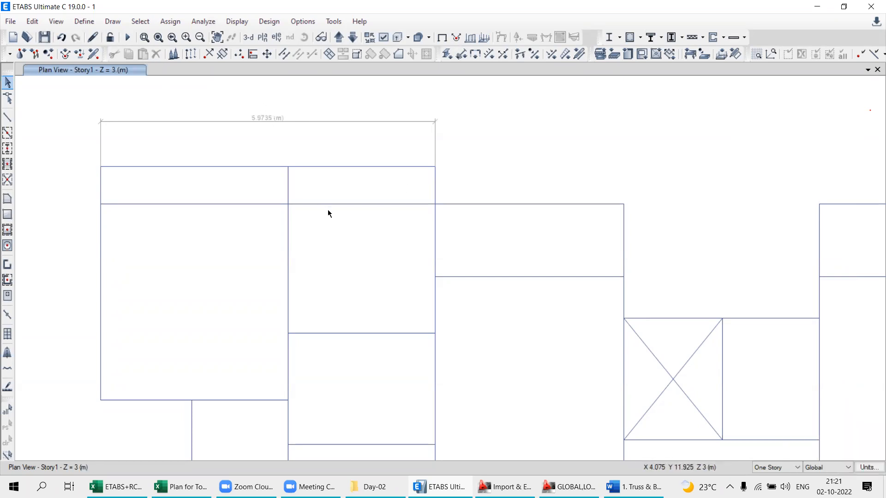
- Set the model units to U.S. Defaults
scroll(328, 210, "down", 3)
middle_click_drag(375, 254, 364, 211)
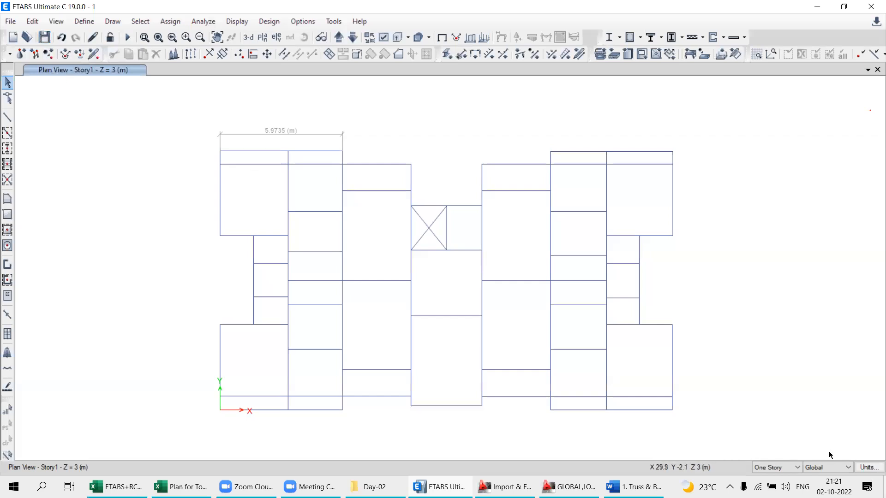
left_click(870, 468)
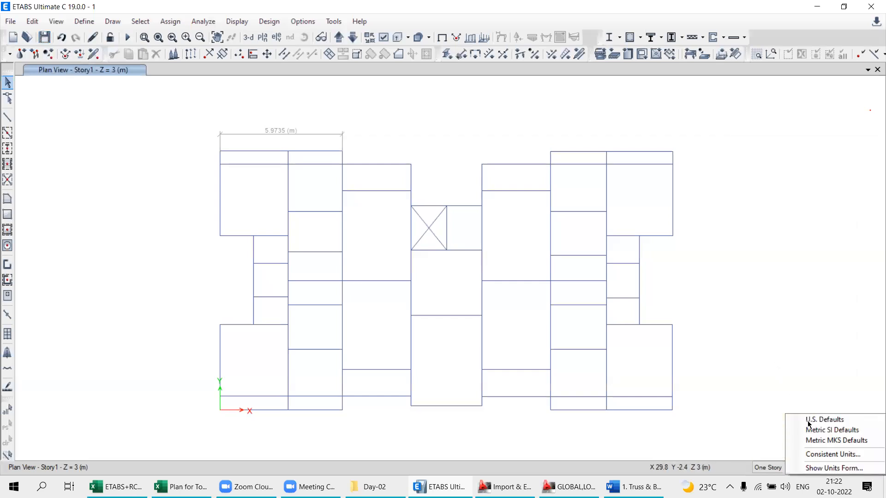
left_click(820, 420)
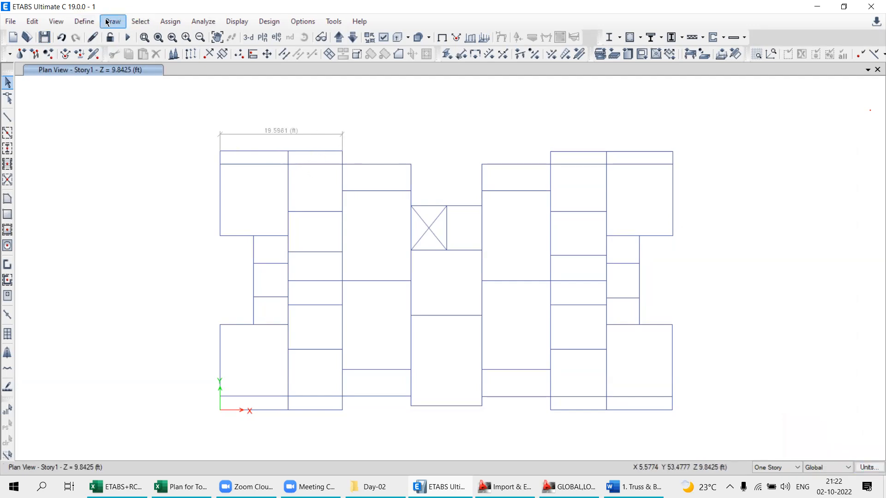
- Examine the property data of a new M30 concrete material for the India region in U.S. units, and close it without adding the material
left_click(86, 22)
left_click(88, 23)
left_click(90, 24)
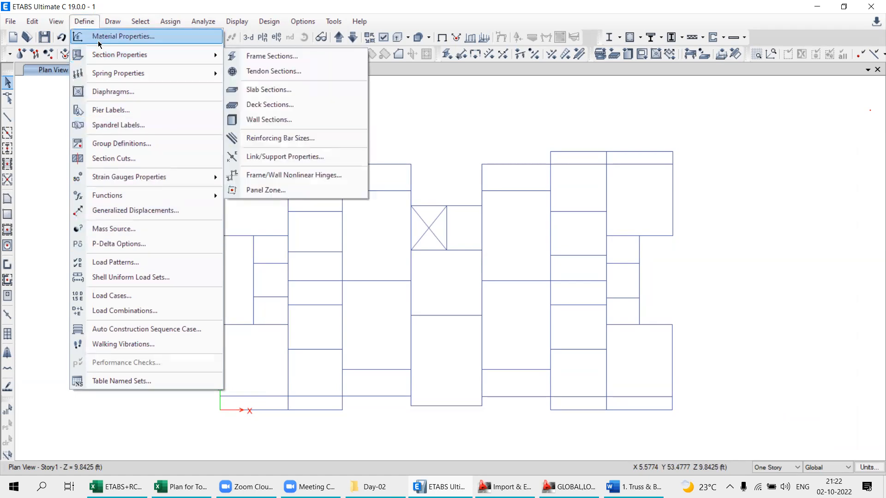
left_click(101, 37)
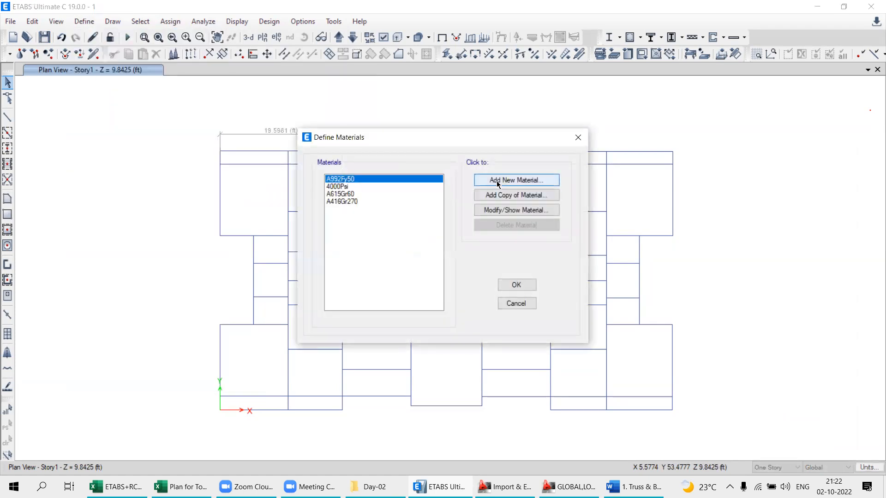
left_click(496, 180)
left_click(414, 209)
scroll(415, 250, "up", 2)
left_click(408, 239)
left_click(418, 224)
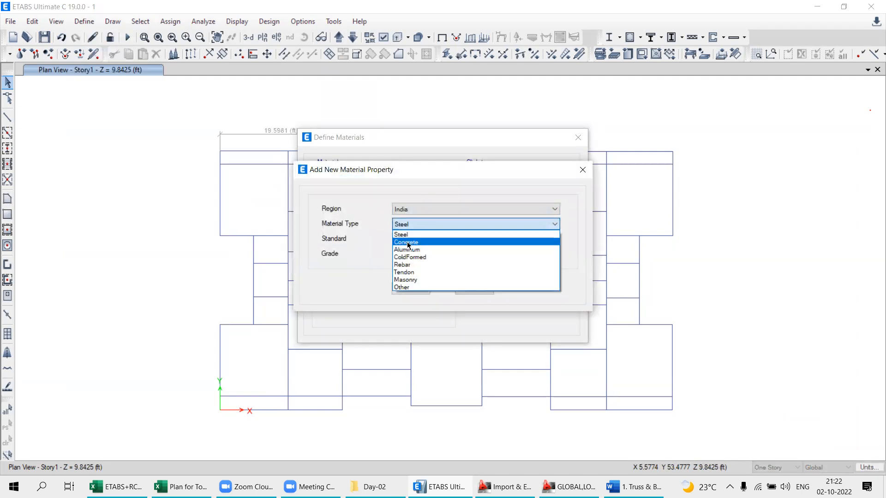
left_click(414, 243)
left_click(409, 289)
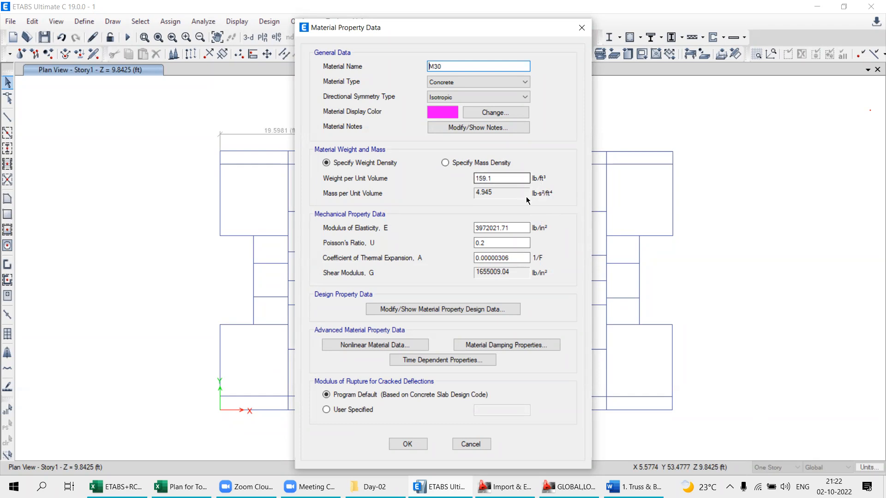
left_click(582, 29)
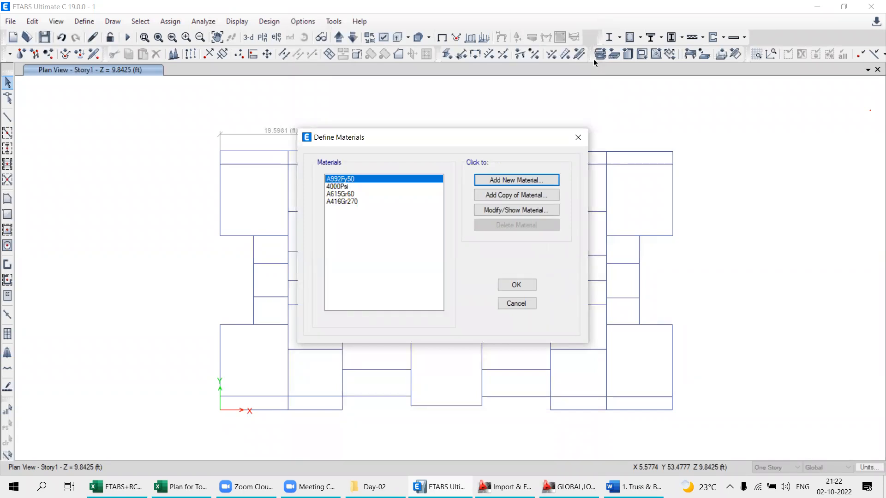
- Switch to AutoCAD and examine the center-line floor plan and its dimension
left_click(497, 483)
scroll(410, 243, "down", 5)
scroll(410, 243, "up", 3)
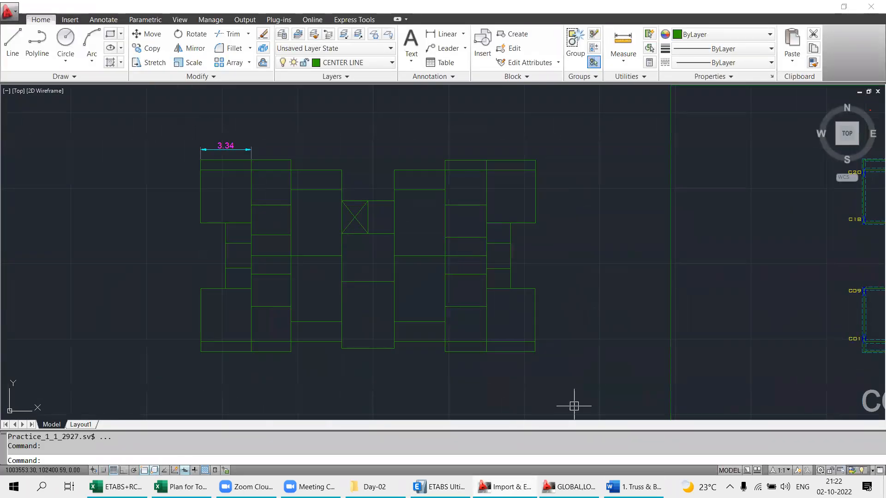
- Switch to ETABS, close the material definitions without adding a material, and set the model units to Metric SI Defaults
left_click(440, 487)
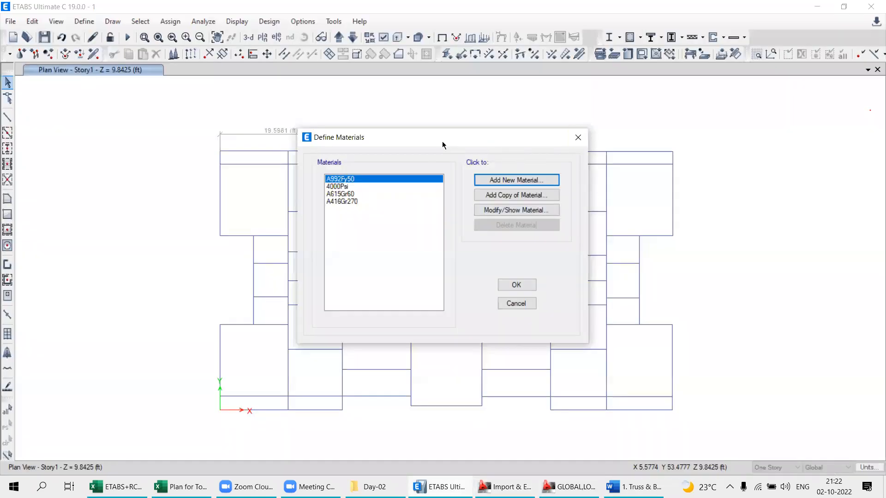
left_click_drag(442, 141, 358, 170)
left_click(495, 167)
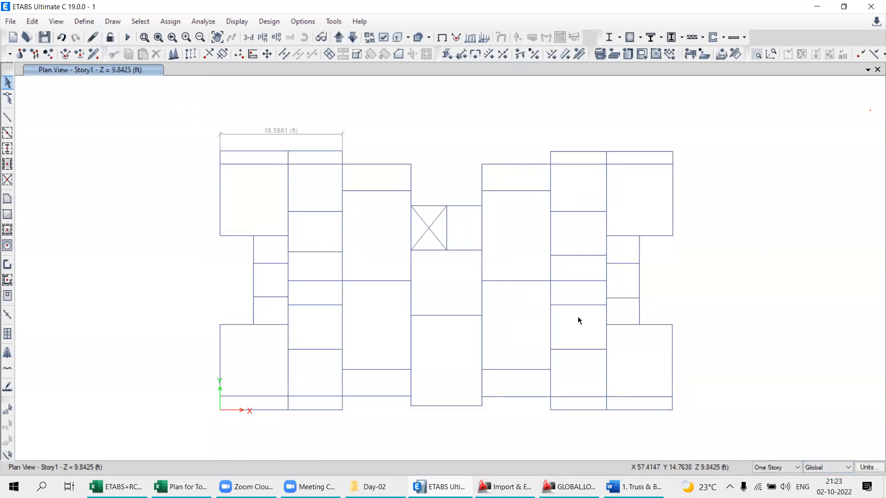
left_click(866, 470)
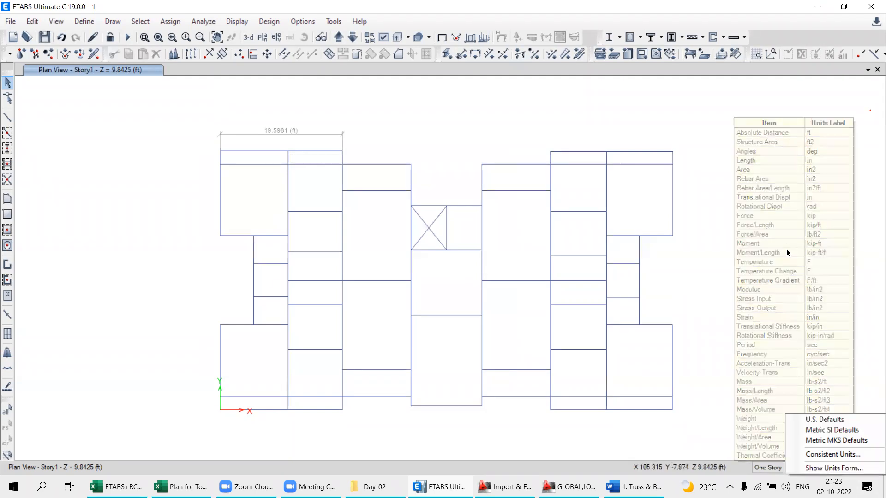
left_click(817, 433)
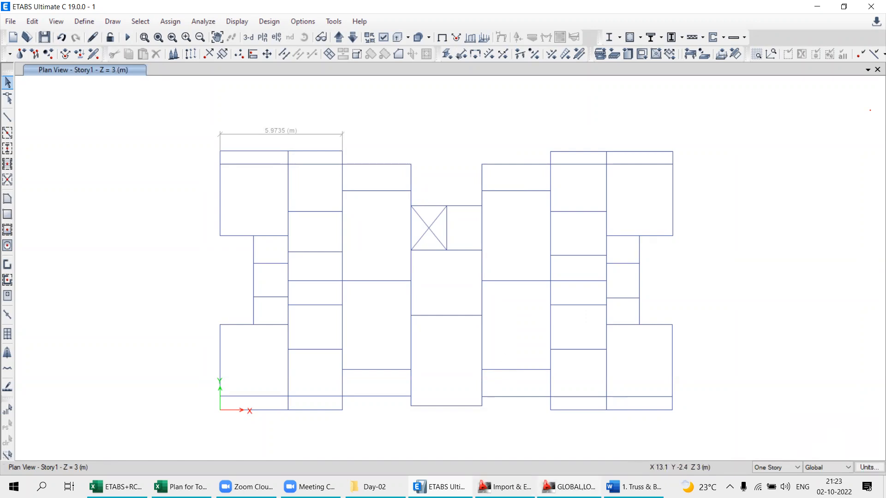
- Examine the file import formats available in ETABS without importing anything, and clear the selection in the plan view
left_click(446, 487)
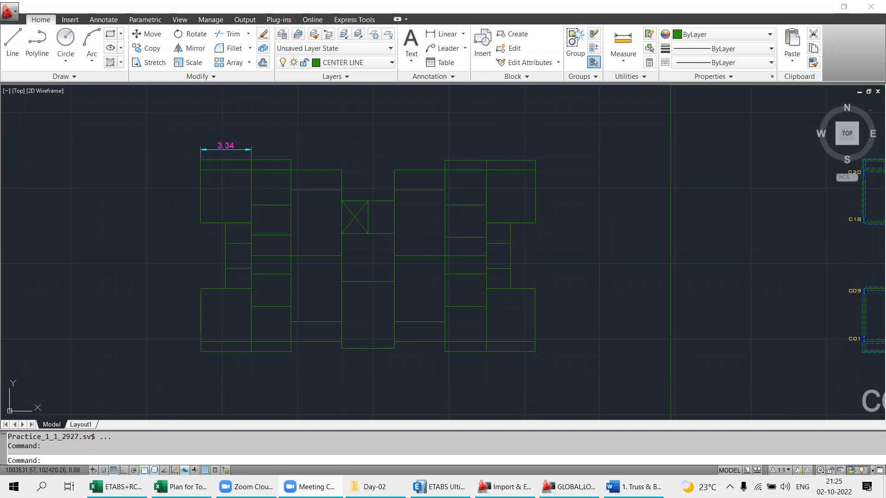
key("alt+Tab")
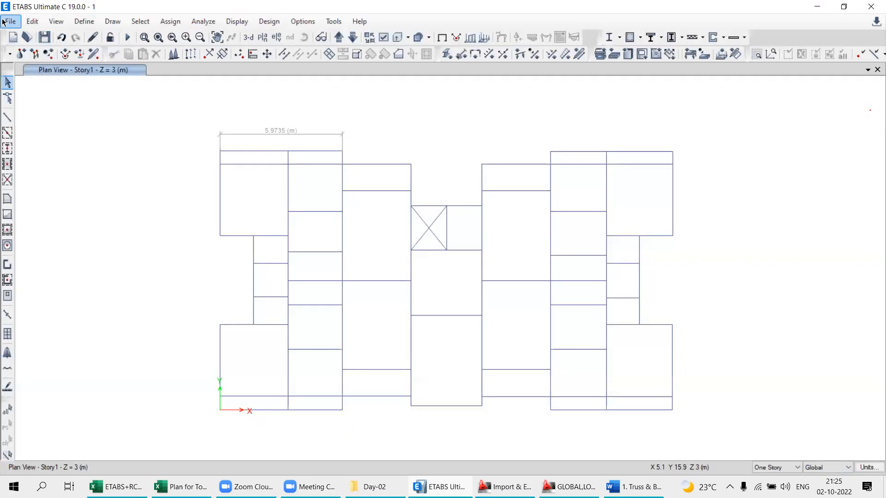
left_click(10, 21)
mouse_move(41, 120)
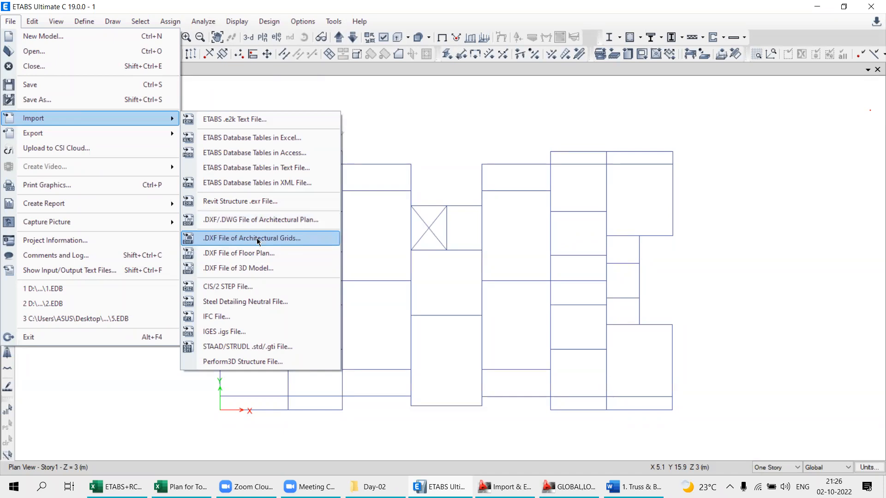
left_click(381, 264)
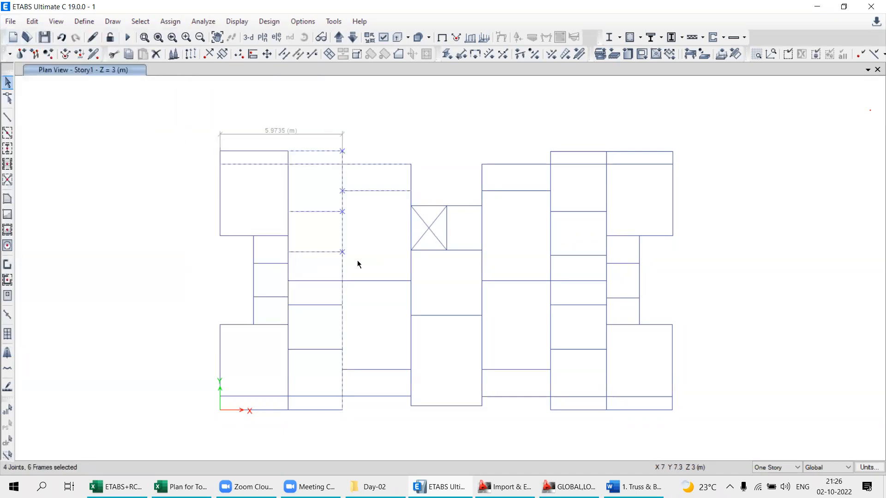
left_click(5, 443)
- Switch to the AutoCAD drawing of the global and local axes and save it
left_click(421, 486)
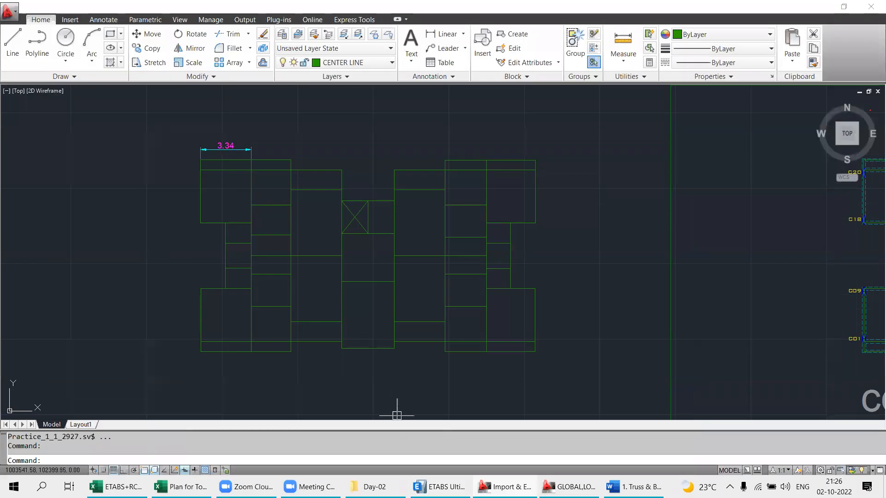
left_click(635, 487)
left_click(635, 487)
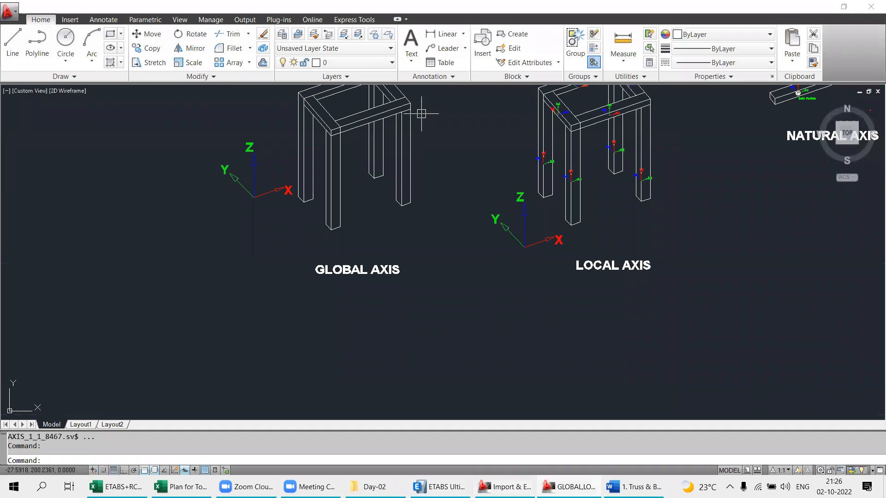
key("ctrl+s")
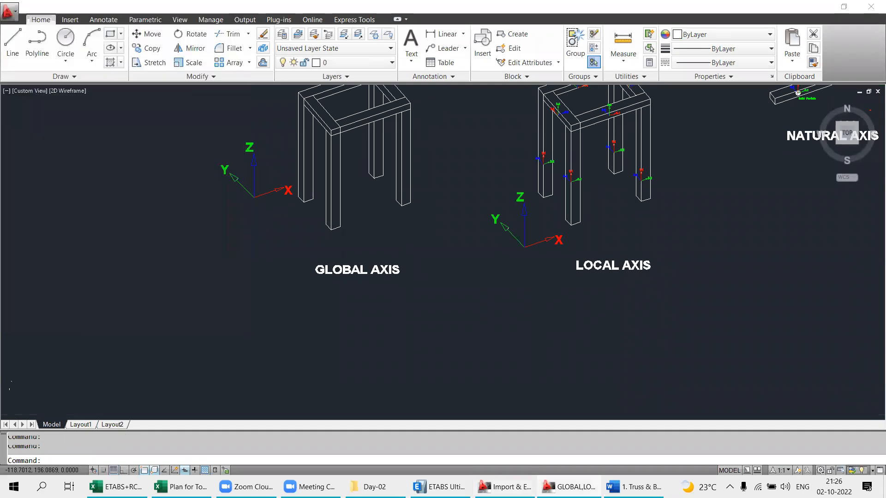
- Examine the global, local and natural axis diagrams along with the column, beam and slab axes, and switch back to ETABS
scroll(508, 244, "down", 4)
scroll(343, 102, "up", 3)
middle_click_drag(581, 282, 379, 238)
mouse_move(468, 256)
middle_mouse_down()
mouse_move(517, 276)
mouse_move(446, 319)
middle_mouse_up()
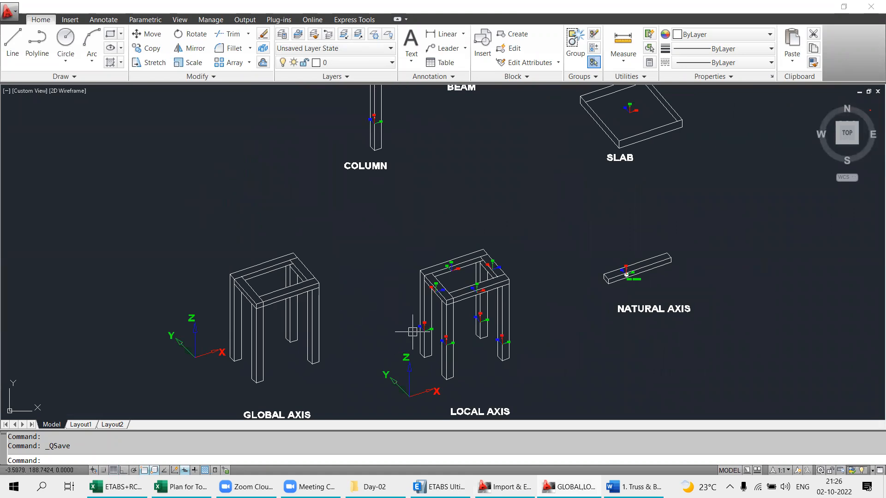
scroll(431, 326, "down", 1)
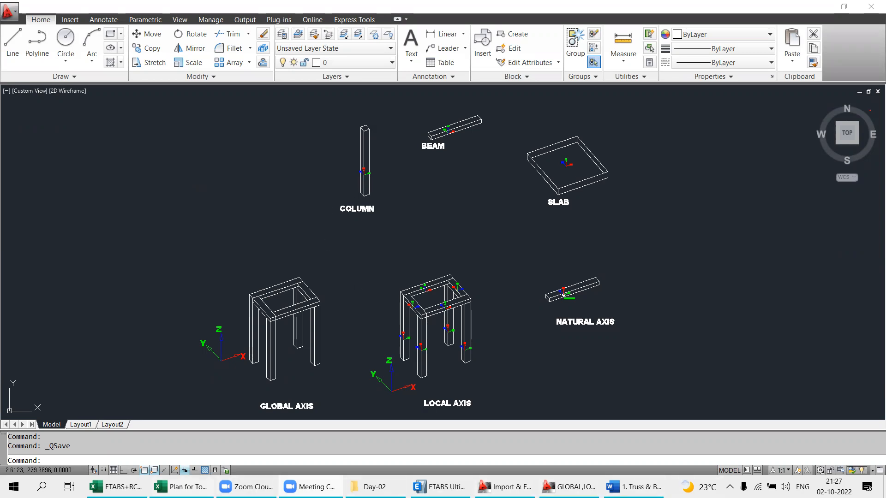
left_click(440, 487)
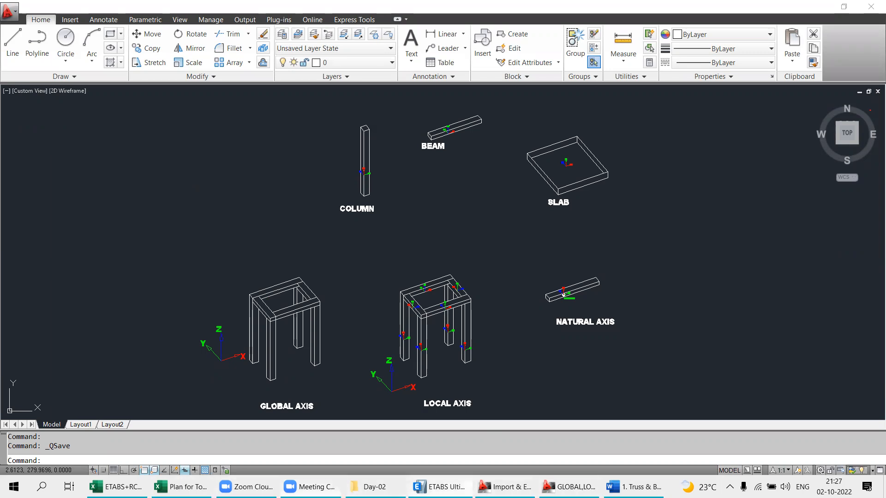